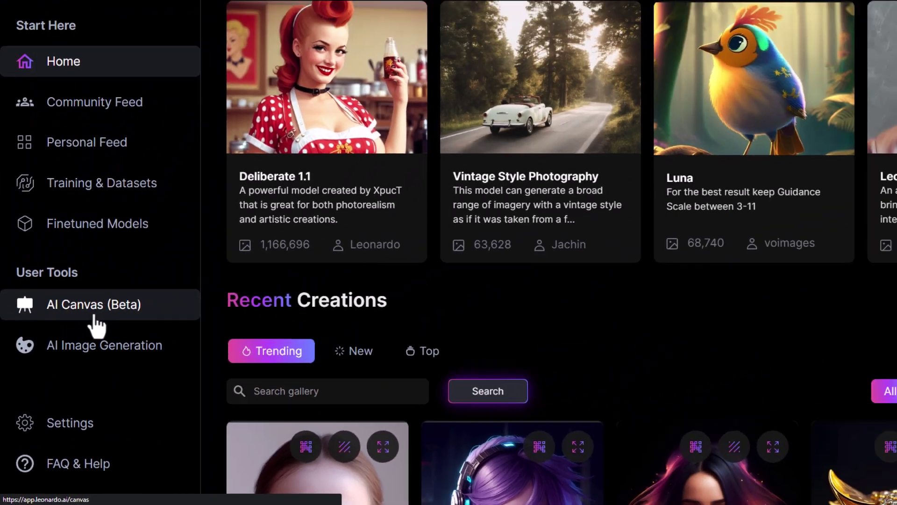
View the AI Canvas editor and the AI Image Generation tool's settings, returning to the home page after each
{"action": "left_click", "coordinate": [149, 208]}
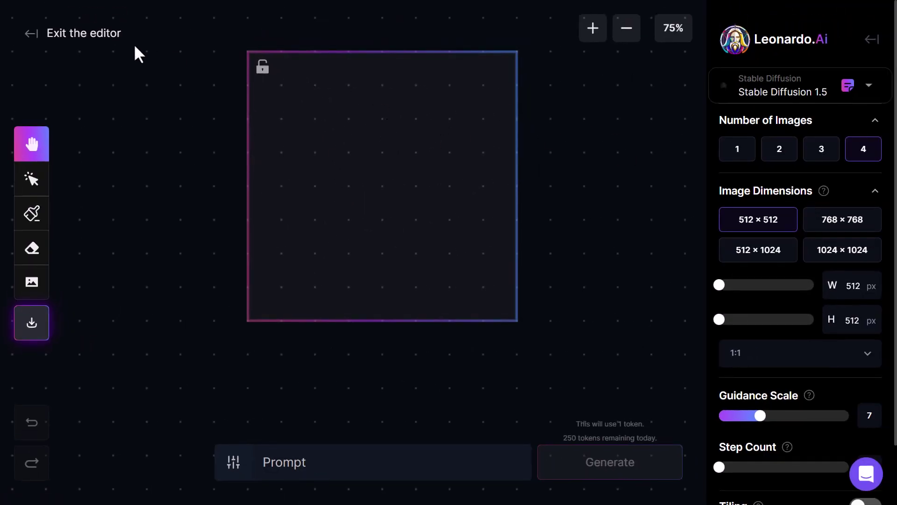
{"action": "left_click", "coordinate": [96, 36]}
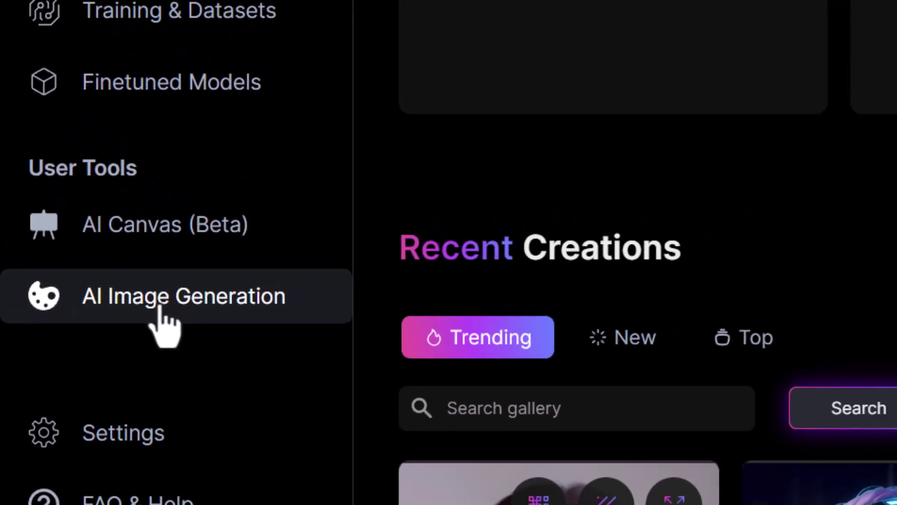
{"action": "left_click", "coordinate": [161, 309]}
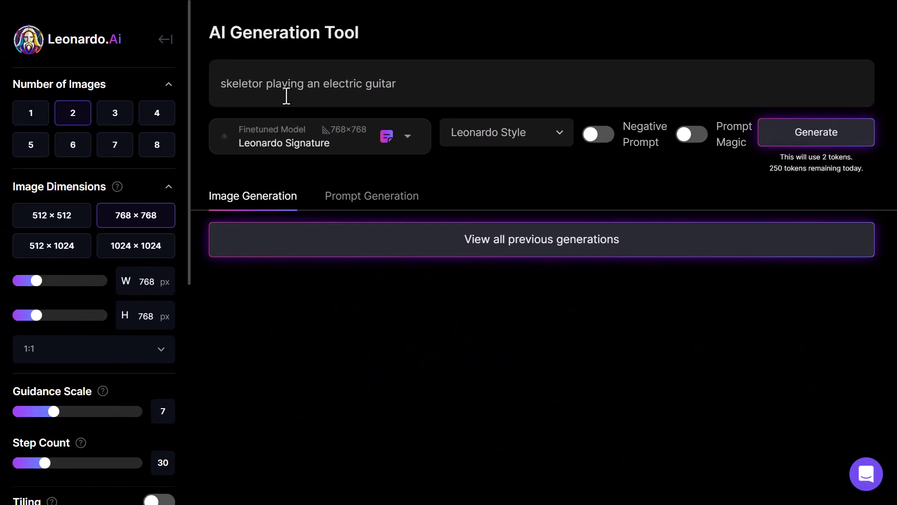
{"action": "scroll", "coordinate": [120, 180], "scroll_direction": "down", "scroll_amount": 5}
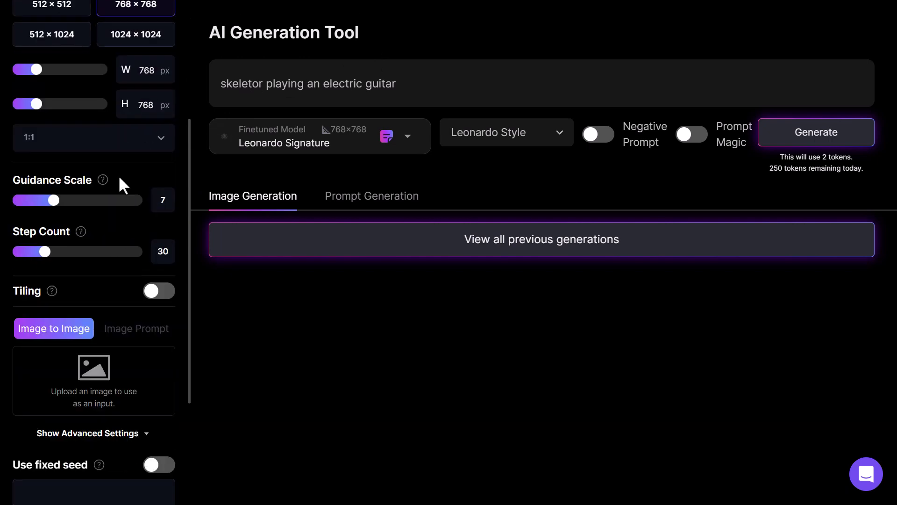
{"action": "scroll", "coordinate": [120, 180], "scroll_direction": "up", "scroll_amount": 5}
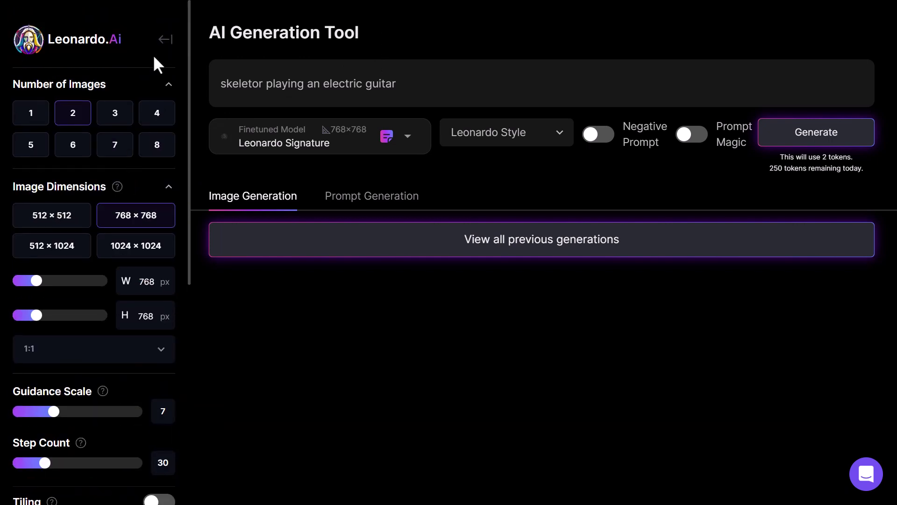
{"action": "left_click", "coordinate": [165, 39]}
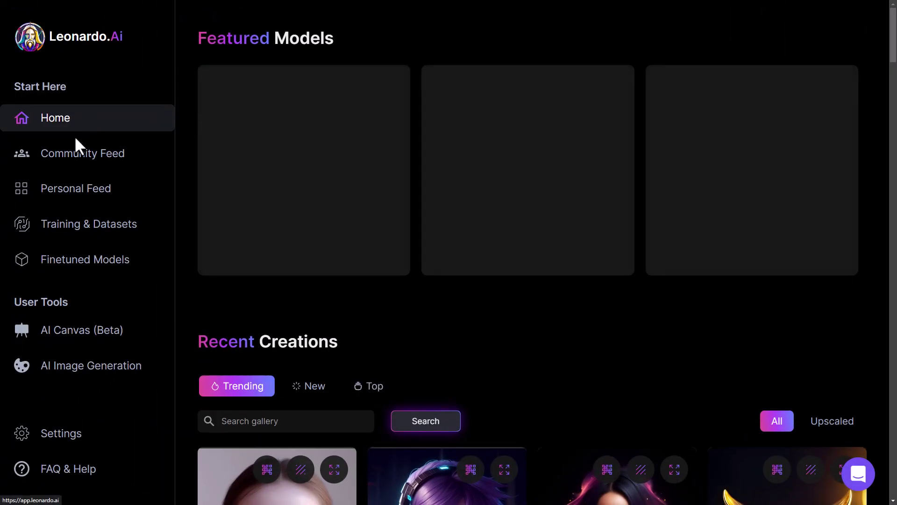
Browse the trending images and their prompts in the Community Feed
{"action": "left_click", "coordinate": [89, 158]}
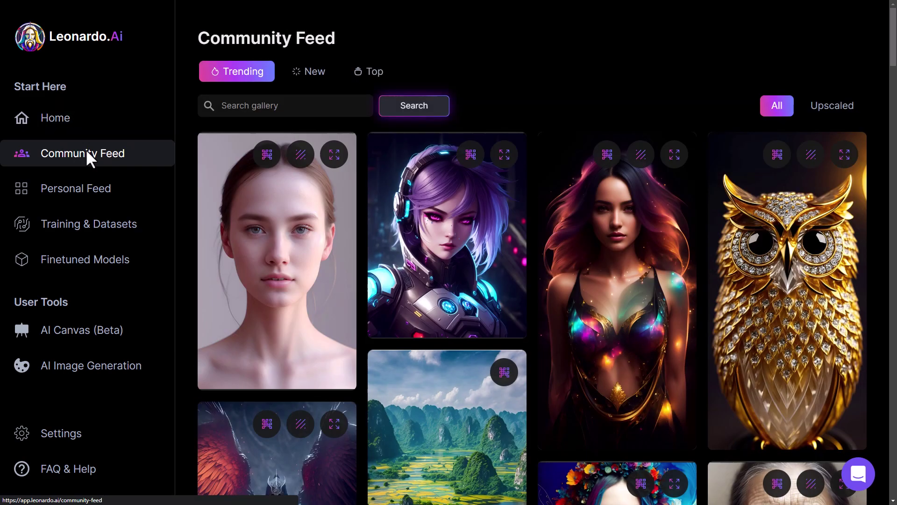
{"action": "scroll", "coordinate": [427, 190], "scroll_direction": "down", "scroll_amount": 1}
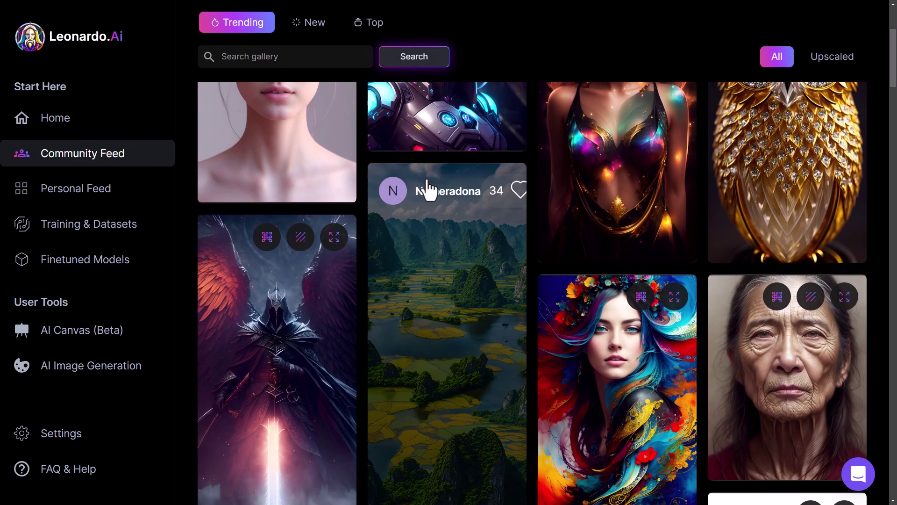
{"action": "scroll", "coordinate": [427, 190], "scroll_direction": "down", "scroll_amount": 2}
{"action": "scroll", "coordinate": [426, 190], "scroll_direction": "up", "scroll_amount": 3}
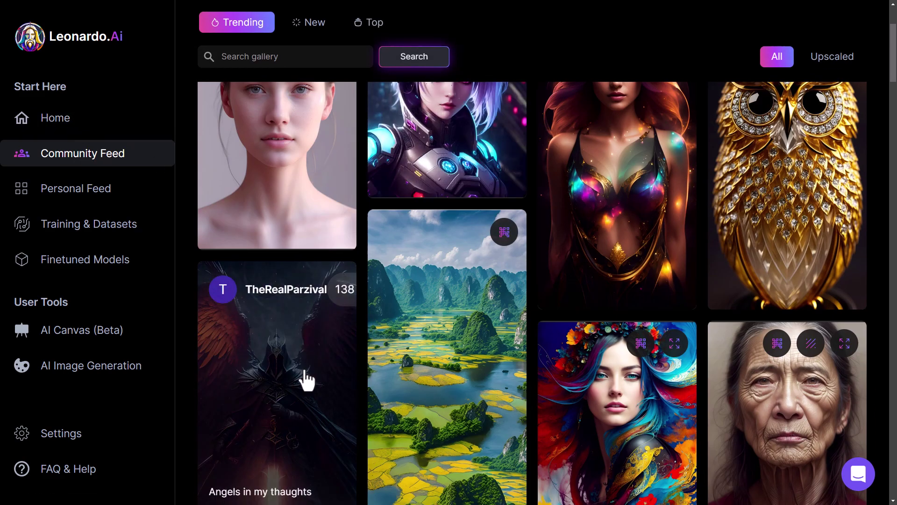
{"action": "scroll", "coordinate": [410, 184], "scroll_direction": "up", "scroll_amount": 1}
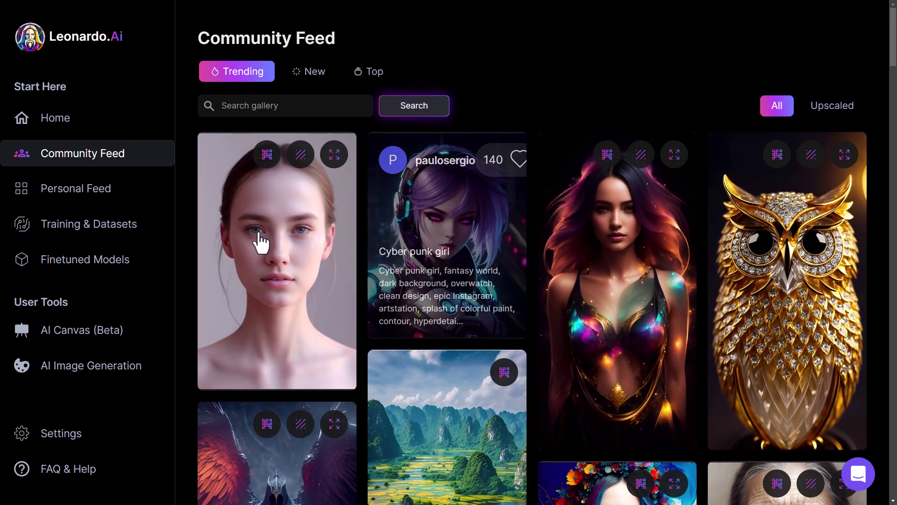
View the Personal Feed and the Training & Datasets page
{"action": "left_click", "coordinate": [61, 192]}
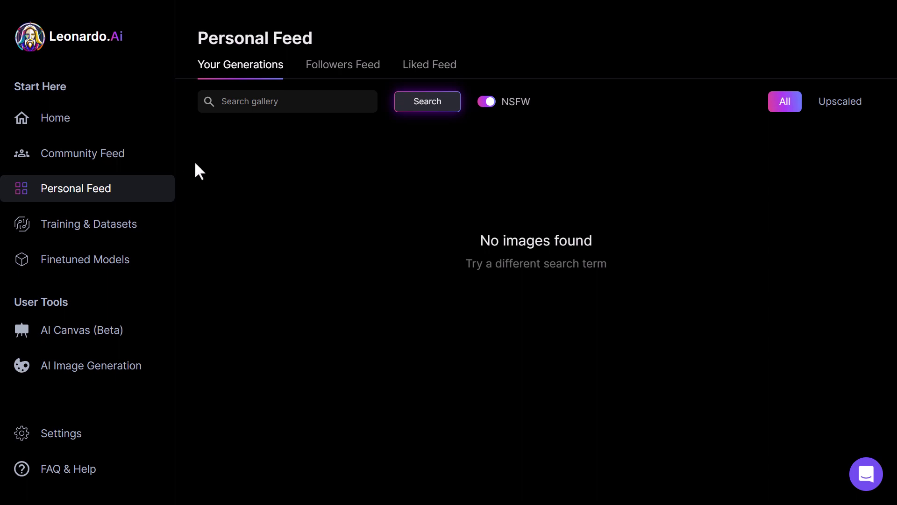
{"action": "left_click", "coordinate": [47, 225]}
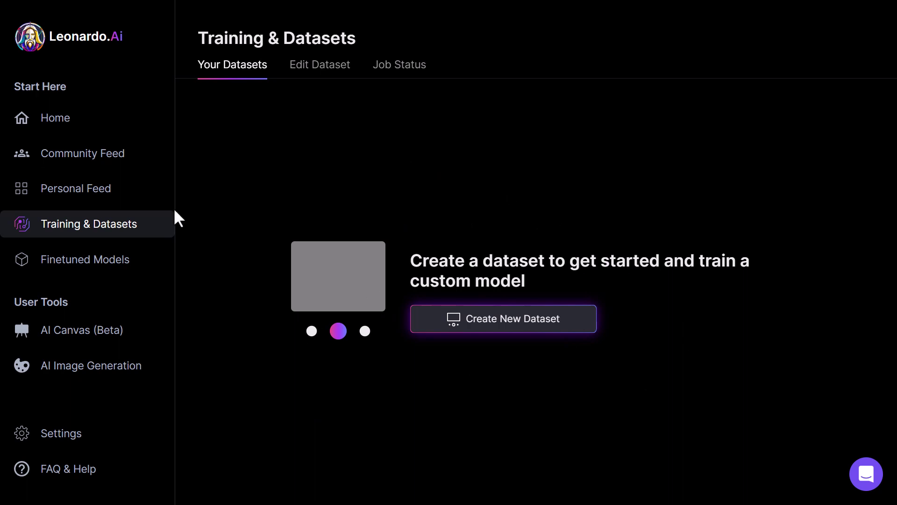
Browse the whole list of platform models among the Finetuned Models and return to its beginning
{"action": "left_click", "coordinate": [93, 260]}
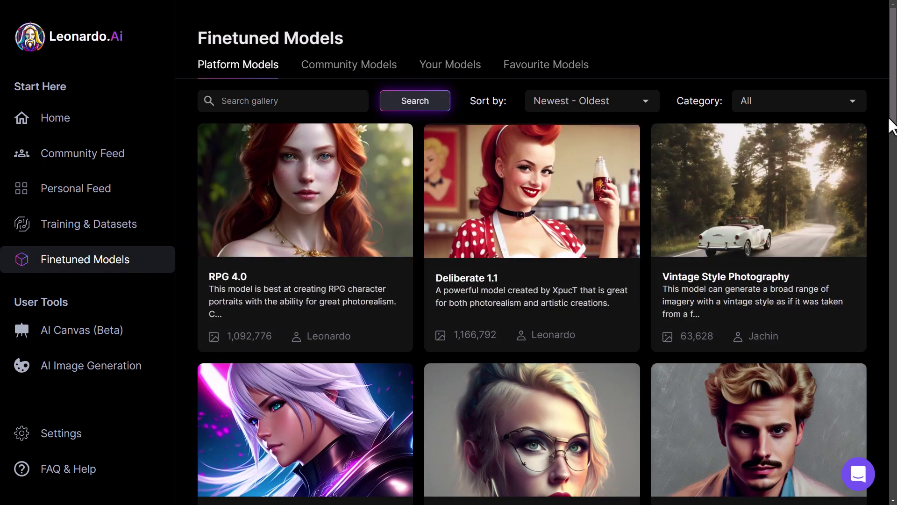
{"action": "left_click_drag", "start_coordinate": [892, 126], "coordinate": [892, 150]}
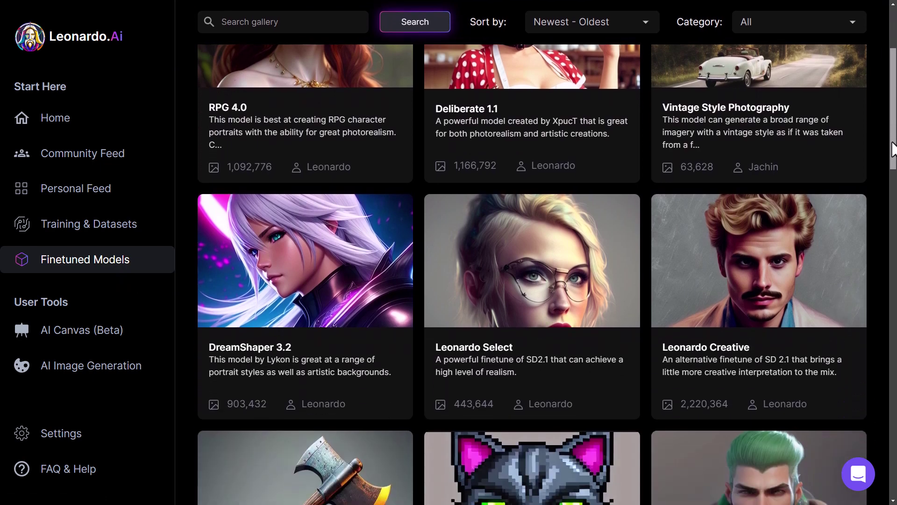
{"action": "scroll", "coordinate": [514, 227], "scroll_direction": "down", "scroll_amount": 5}
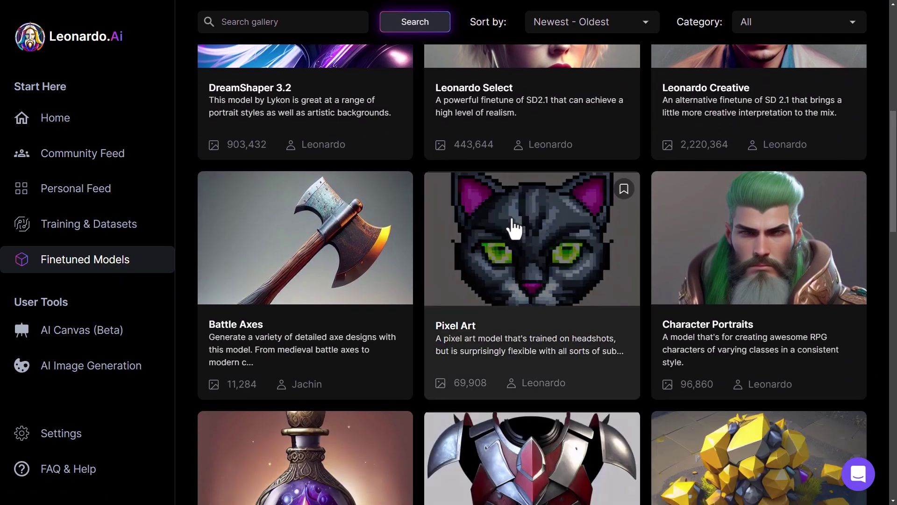
{"action": "scroll", "coordinate": [451, 277], "scroll_direction": "down", "scroll_amount": 4}
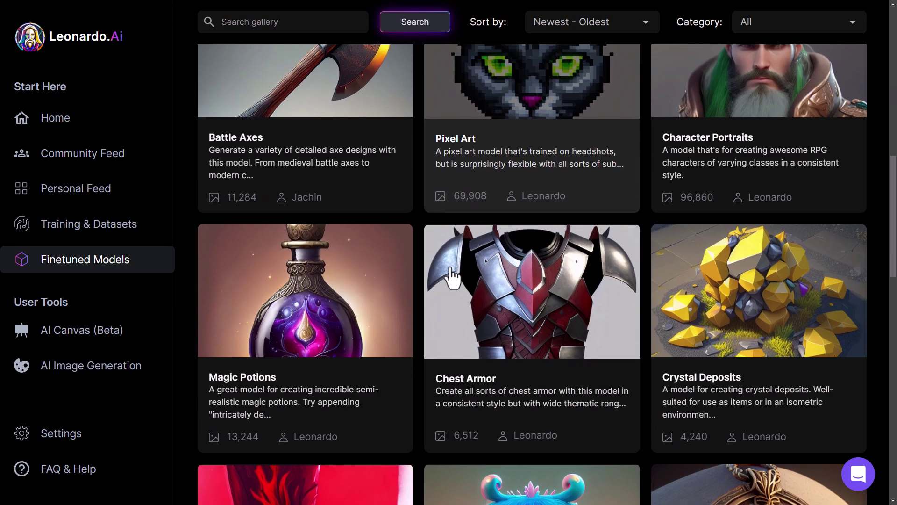
{"action": "scroll", "coordinate": [451, 277], "scroll_direction": "down", "scroll_amount": 2}
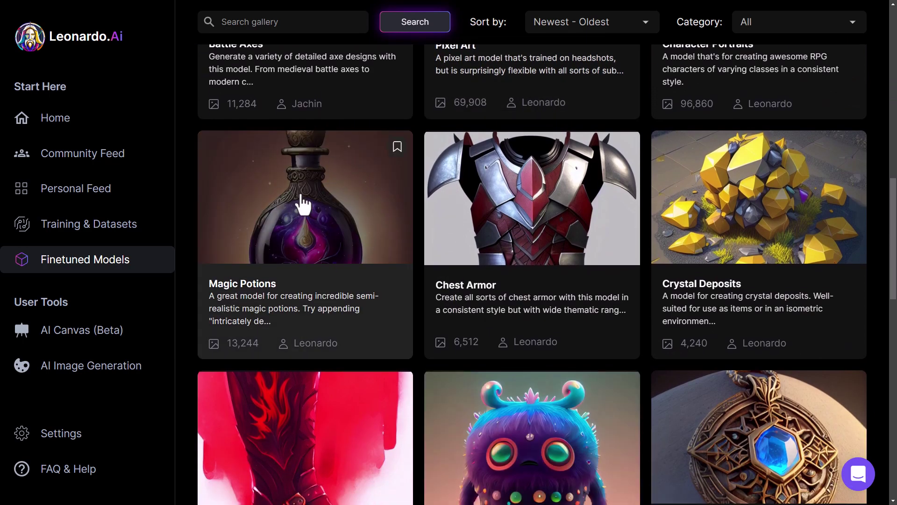
{"action": "scroll", "coordinate": [303, 204], "scroll_direction": "down", "scroll_amount": 10}
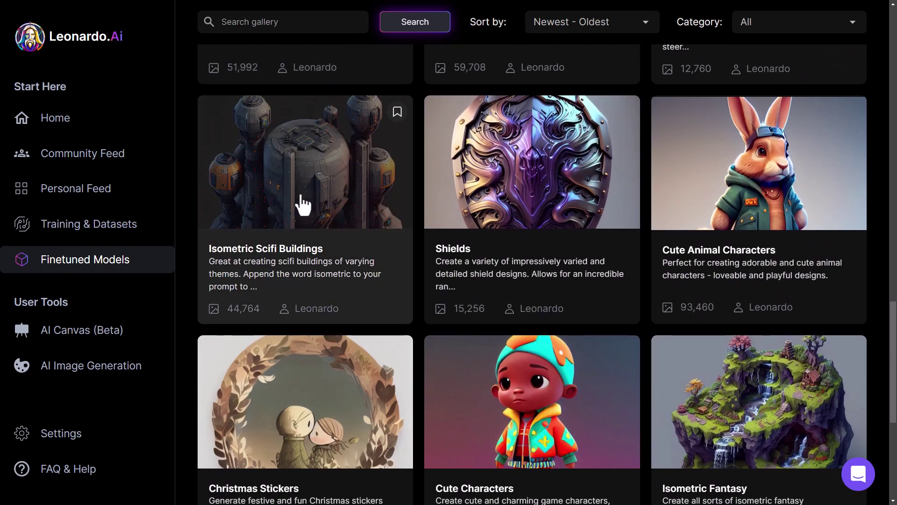
{"action": "scroll", "coordinate": [302, 204], "scroll_direction": "down", "scroll_amount": 2}
{"action": "scroll", "coordinate": [465, 207], "scroll_direction": "down", "scroll_amount": 4}
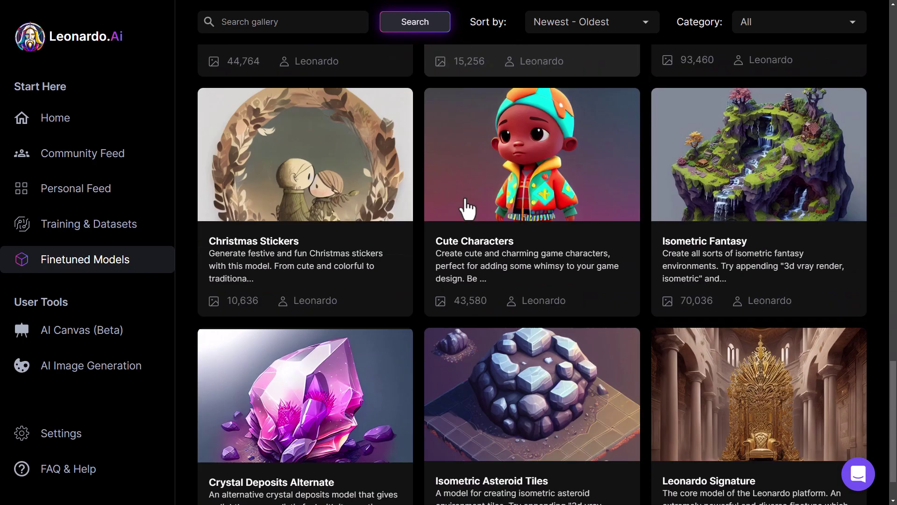
{"action": "scroll", "coordinate": [323, 196], "scroll_direction": "down", "scroll_amount": 1}
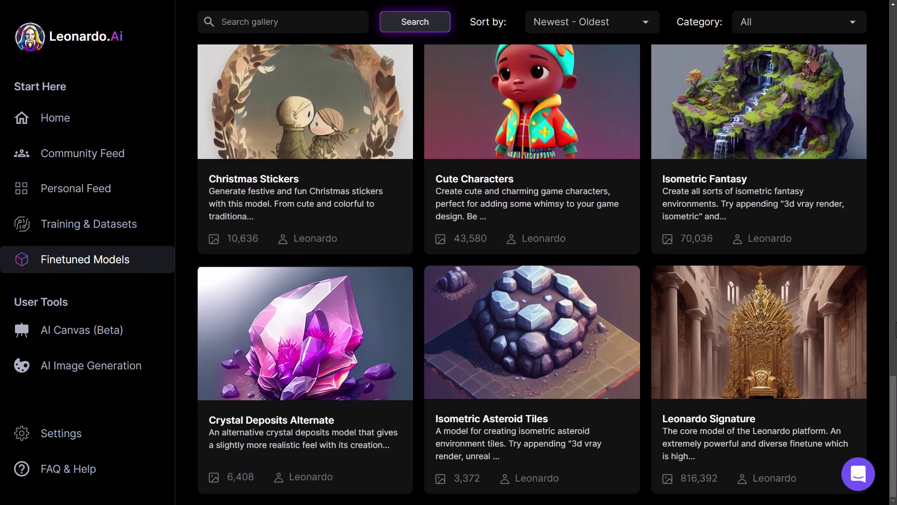
{"action": "left_click_drag", "start_coordinate": [894, 393], "coordinate": [893, 14]}
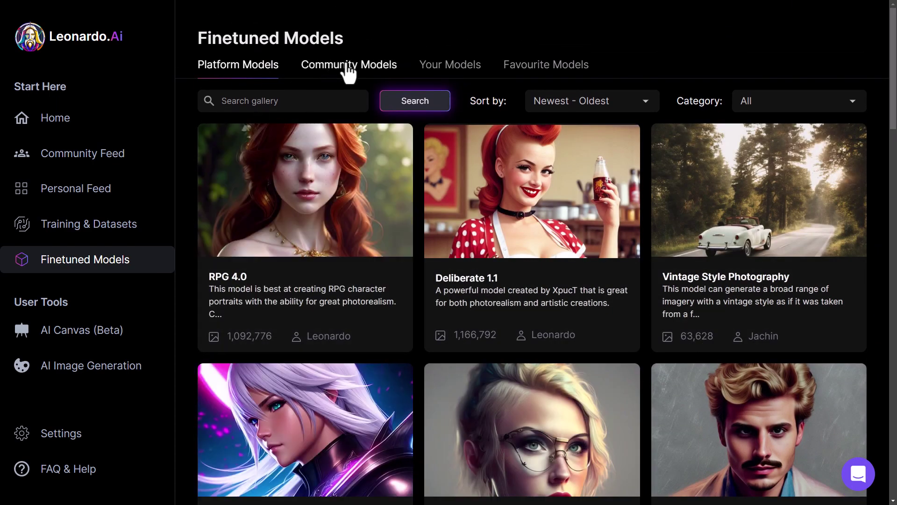
Browse the finetuned models shared by the community
{"action": "left_click", "coordinate": [350, 68]}
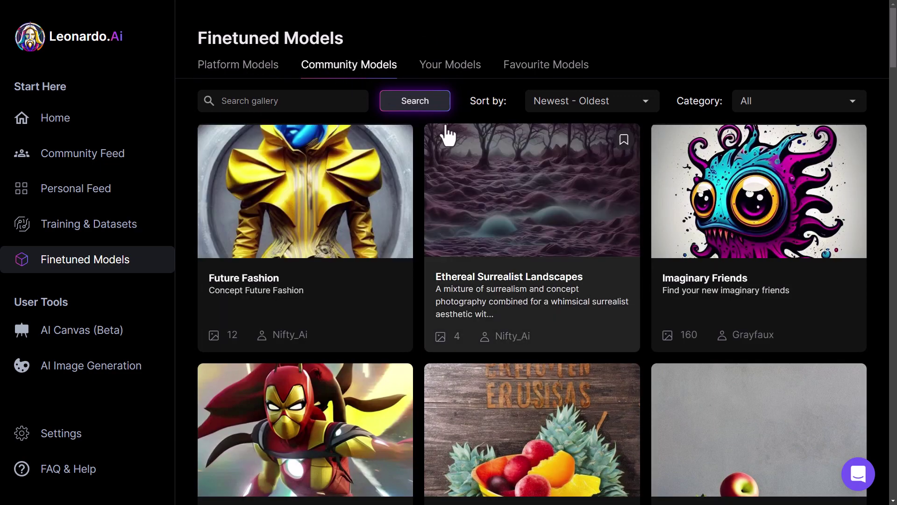
{"action": "left_click_drag", "start_coordinate": [894, 67], "coordinate": [893, 173]}
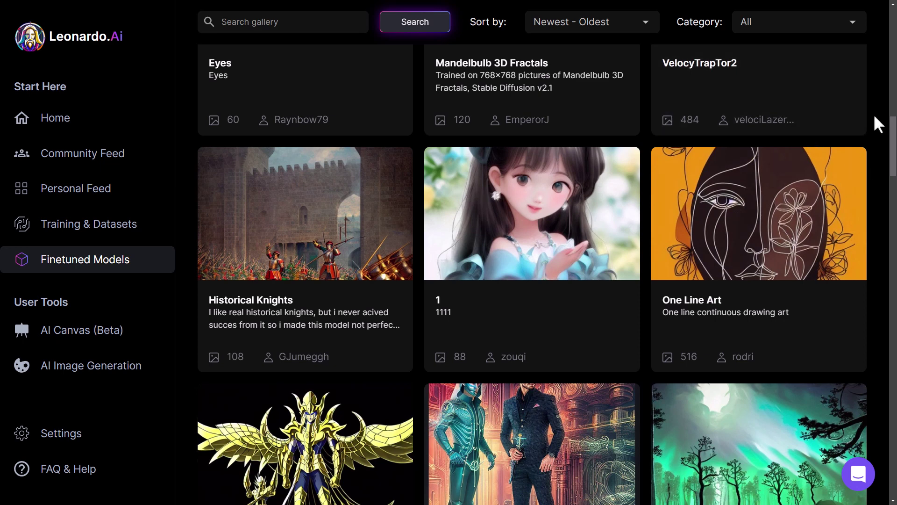
{"action": "left_click_drag", "start_coordinate": [893, 135], "coordinate": [893, 216]}
{"action": "scroll", "coordinate": [658, 151], "scroll_direction": "down", "scroll_amount": 9}
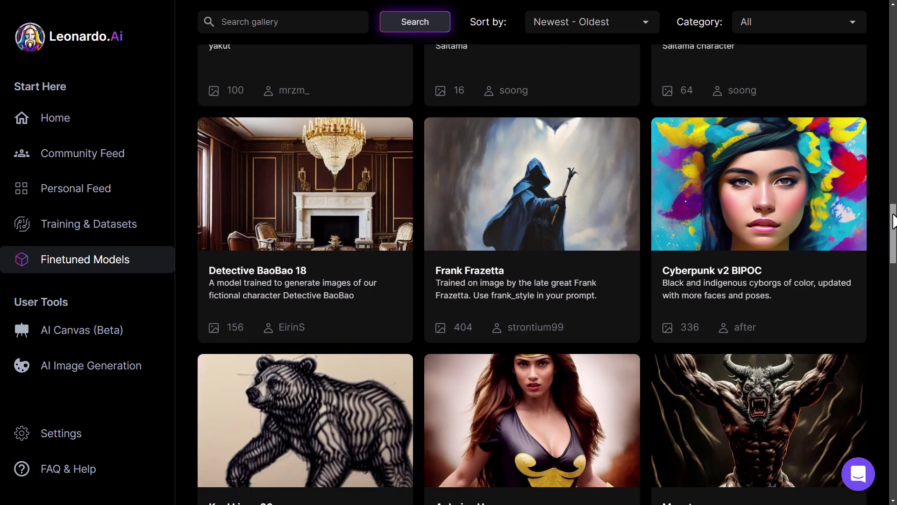
{"action": "scroll", "coordinate": [656, 151], "scroll_direction": "down", "scroll_amount": 4}
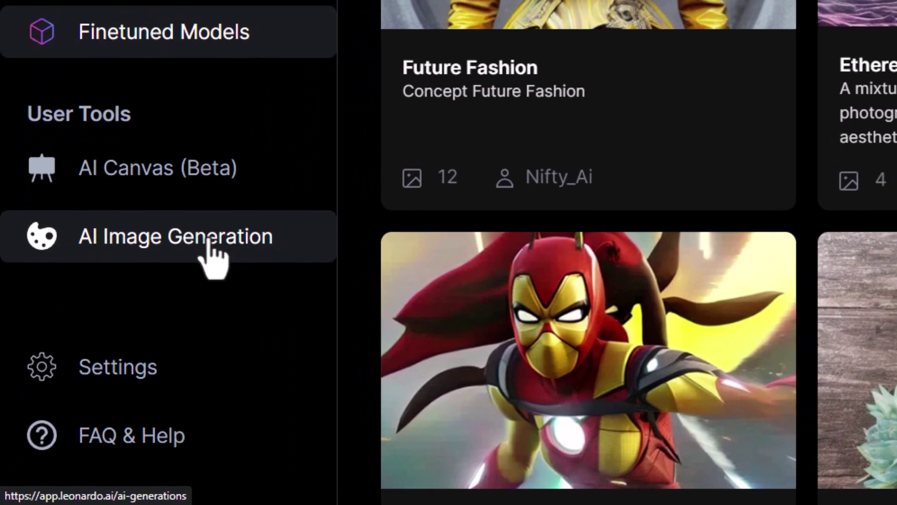
Open the AI Image Generation tool and set the number of images to 8
{"action": "left_click", "coordinate": [191, 233]}
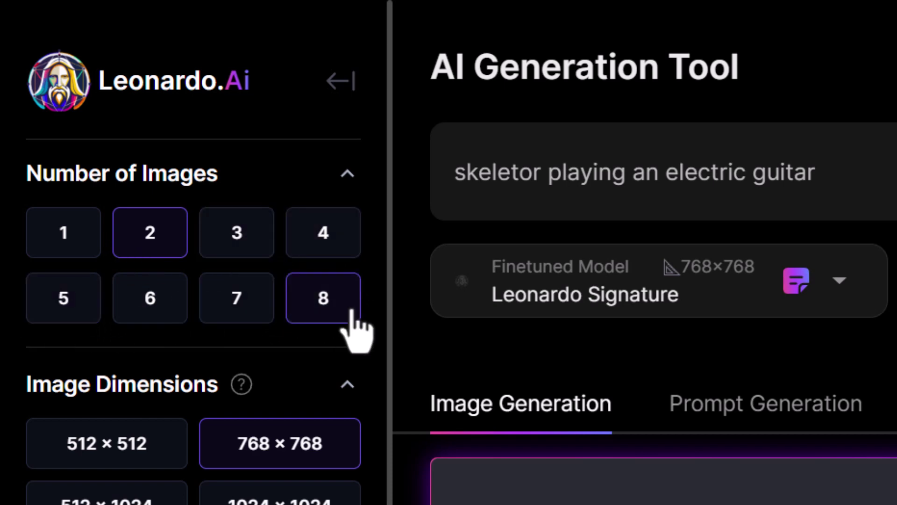
{"action": "left_click", "coordinate": [323, 298]}
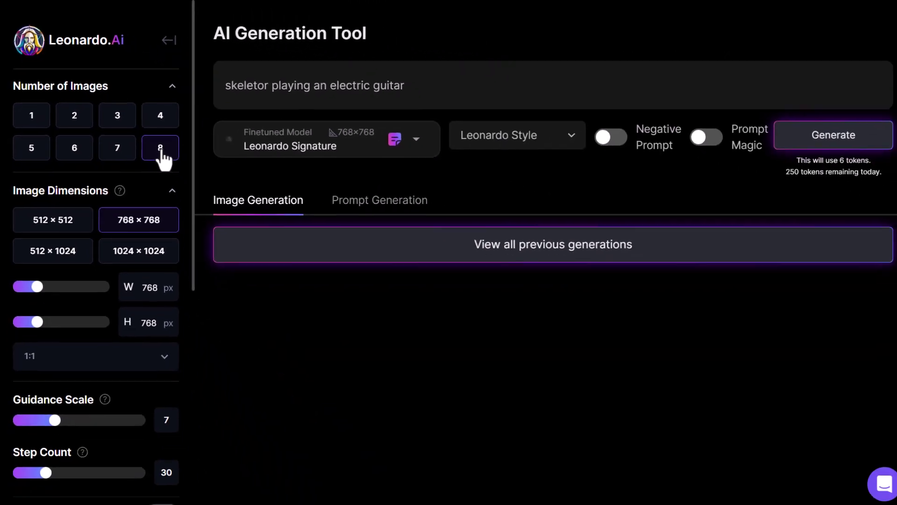
Edit the prompt to read "skeletom with green glowing eyes, playing an electric guitar"
{"action": "mouse_move", "coordinate": [225, 86]}
{"action": "left_mouse_down"}
{"action": "mouse_move", "coordinate": [410, 83]}
{"action": "mouse_move", "coordinate": [237, 86]}
{"action": "left_mouse_up"}
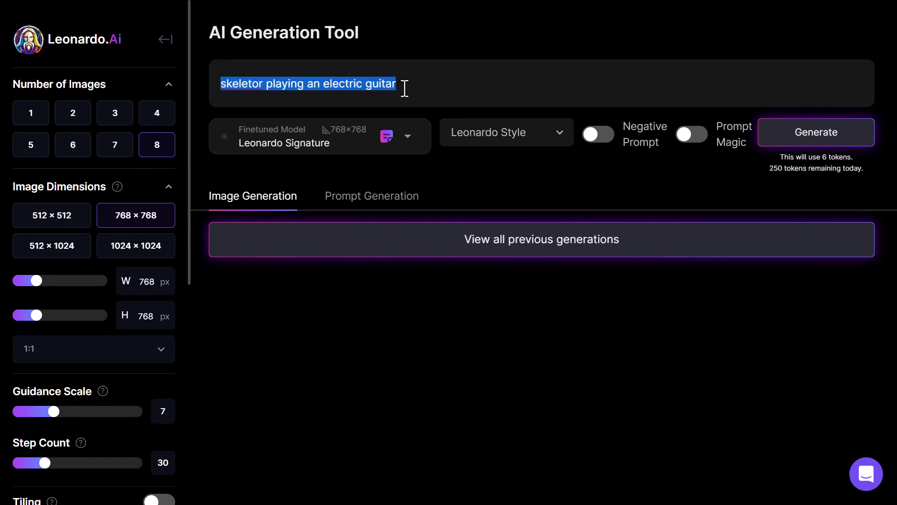
{"action": "left_click", "coordinate": [405, 88]}
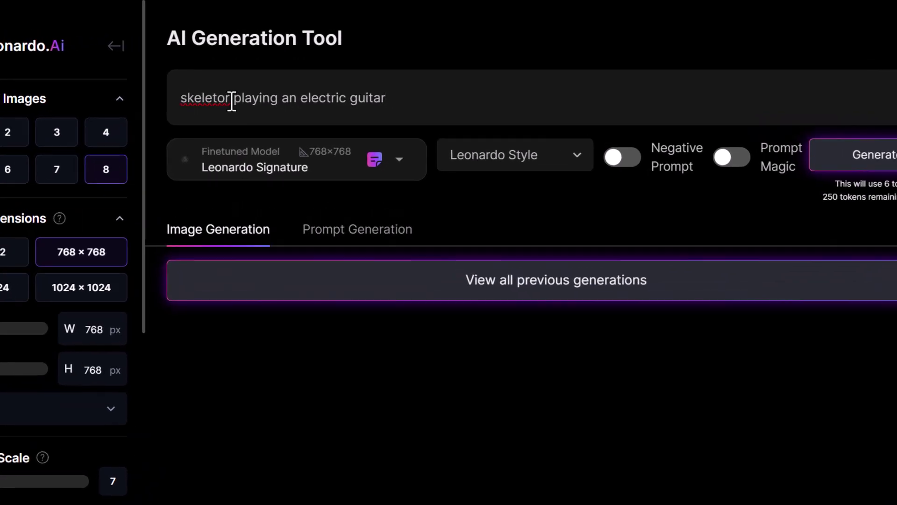
{"action": "left_click", "coordinate": [264, 84]}
{"action": "key", "text": "BackSpace"}
{"action": "type", "text": "m with green glowing eye"}
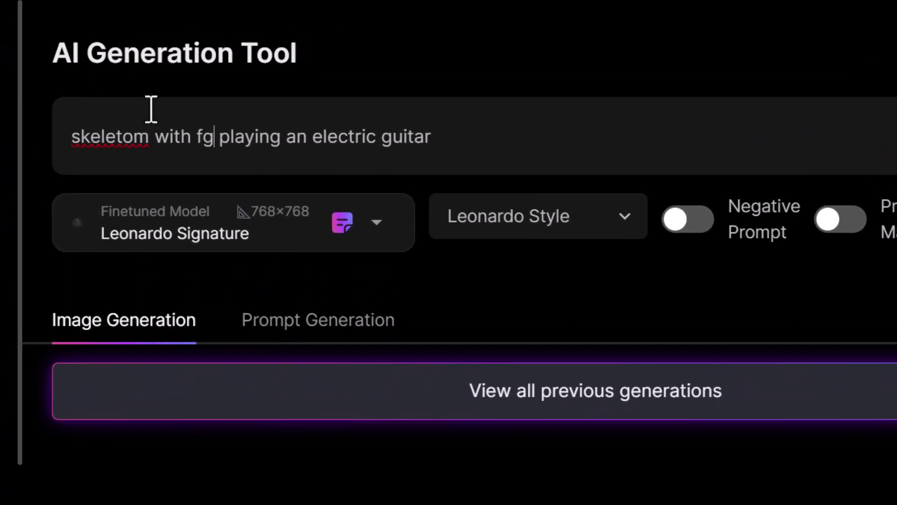
{"action": "type", "text": "s,"}
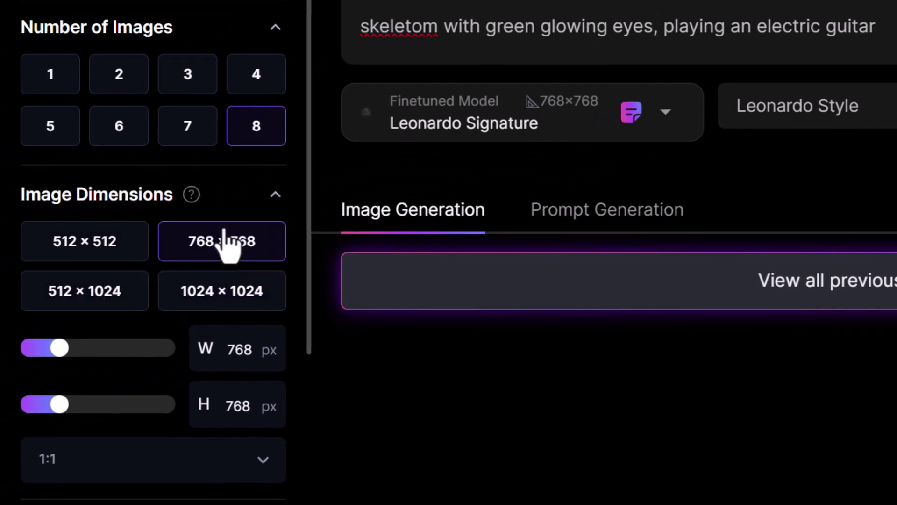
Choose the 512 × 512 image dimensions and increase the width to 640 px
{"action": "left_click", "coordinate": [96, 261]}
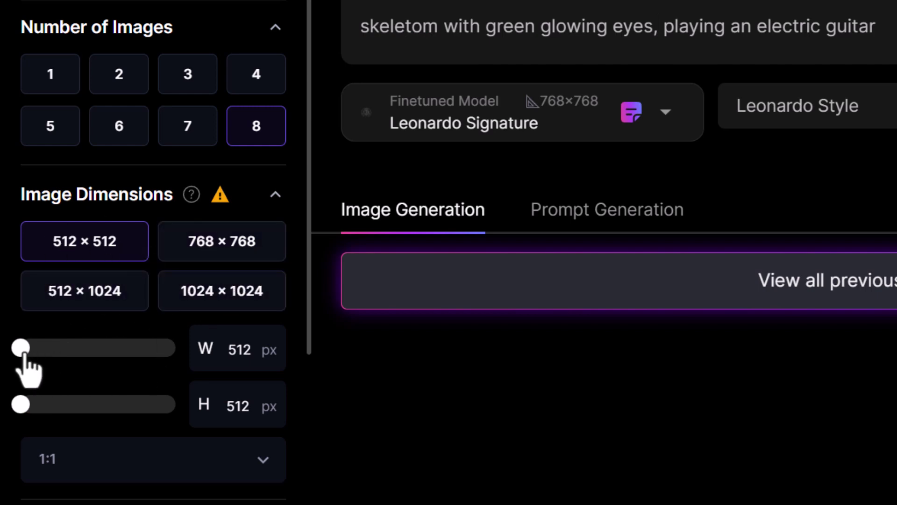
{"action": "left_click_drag", "start_coordinate": [21, 347], "coordinate": [39, 348]}
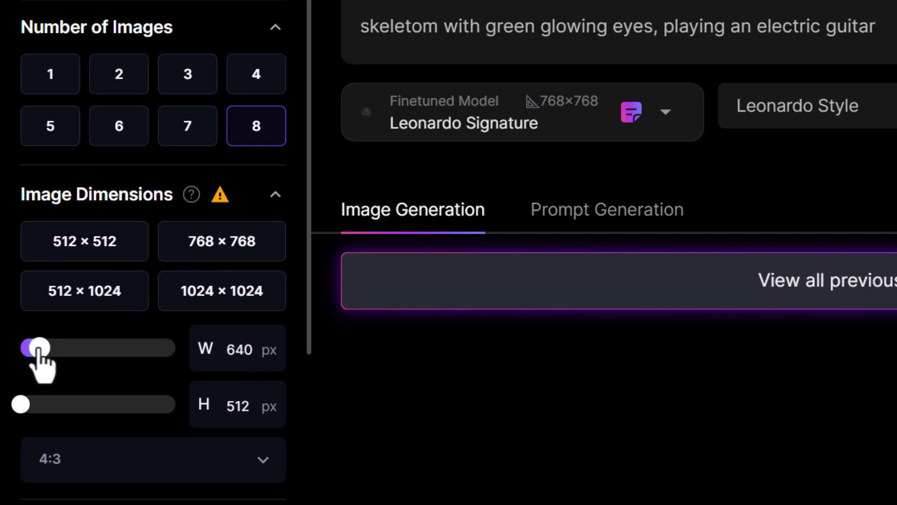
Set the image aspect ratio to 16:9, giving a size of 896 × 512 px
{"action": "scroll", "coordinate": [66, 458], "scroll_direction": "down", "scroll_amount": 3}
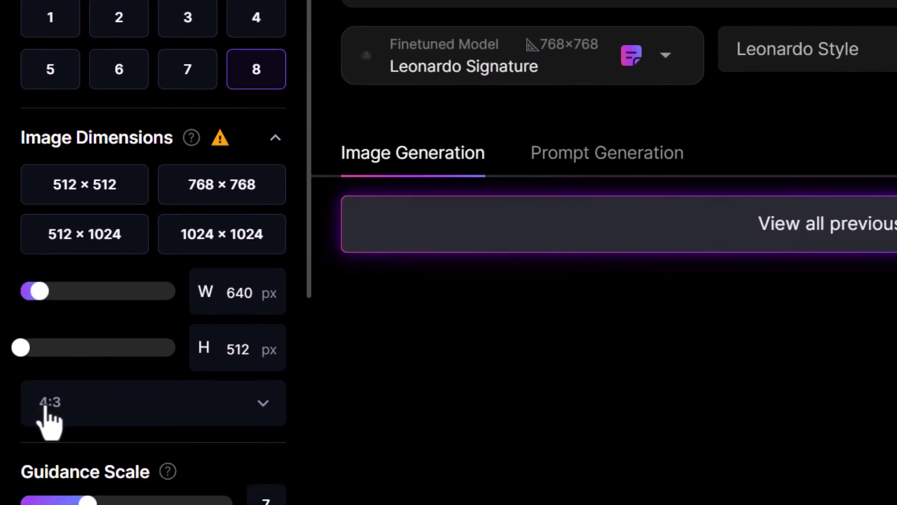
{"action": "left_click", "coordinate": [52, 312]}
{"action": "left_click", "coordinate": [74, 375]}
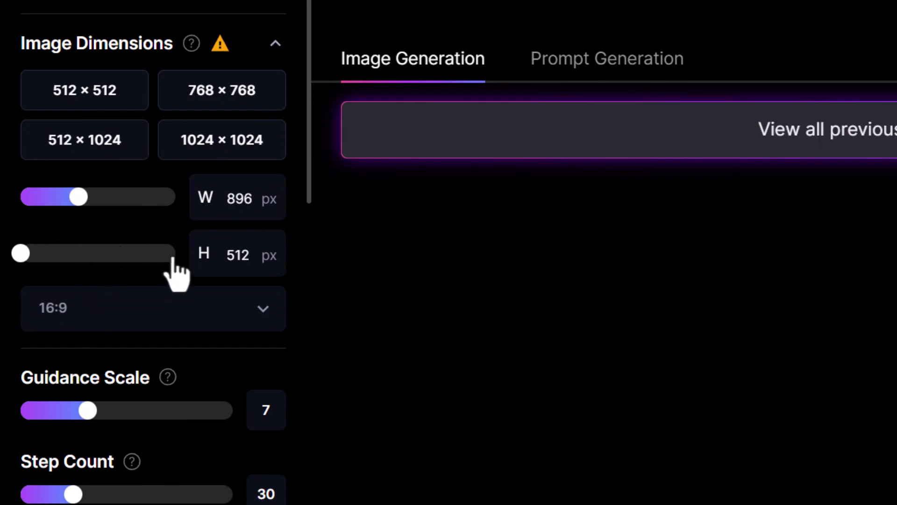
Review the remaining generation settings, from aspect ratio, guidance scale and step count to tiling, image input, fixed seed and scheduler
{"action": "left_click", "coordinate": [137, 294]}
{"action": "left_click", "coordinate": [137, 309]}
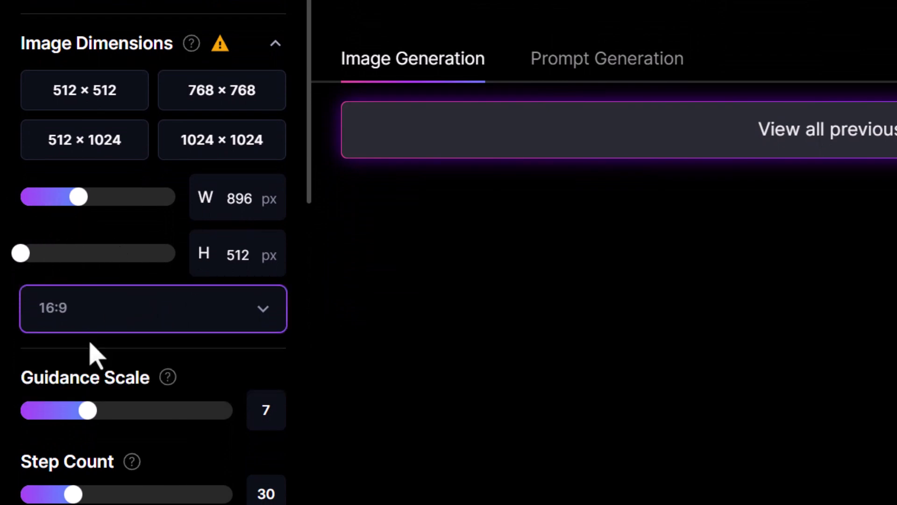
{"action": "scroll", "coordinate": [100, 217], "scroll_direction": "down", "scroll_amount": 5}
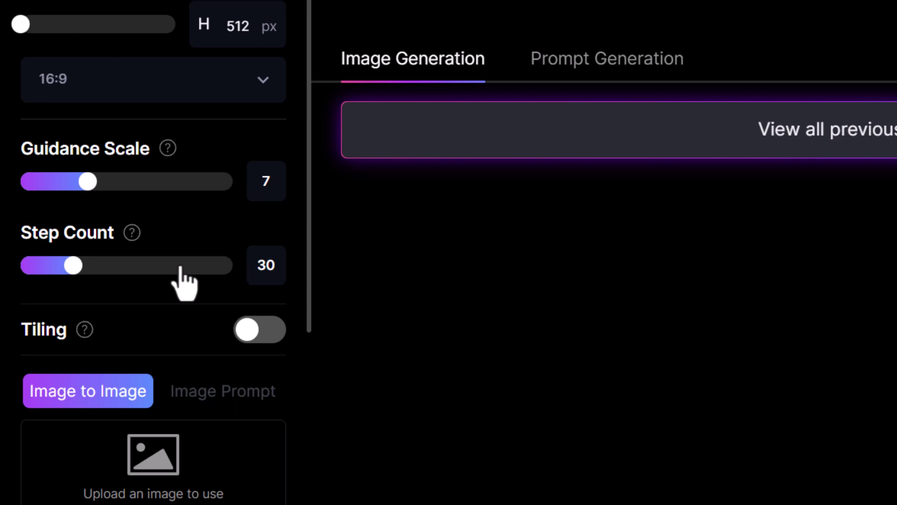
{"action": "scroll", "coordinate": [84, 264], "scroll_direction": "down", "scroll_amount": 3}
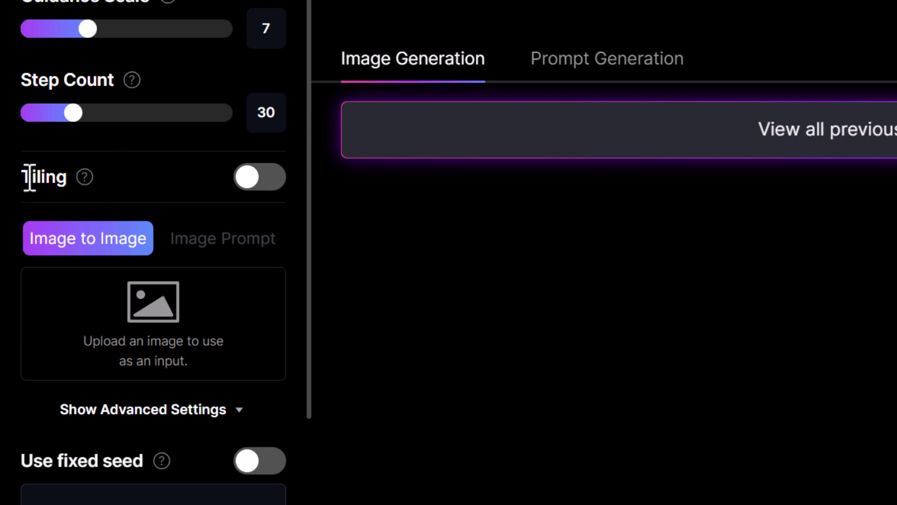
{"action": "scroll", "coordinate": [222, 165], "scroll_direction": "down", "scroll_amount": 3}
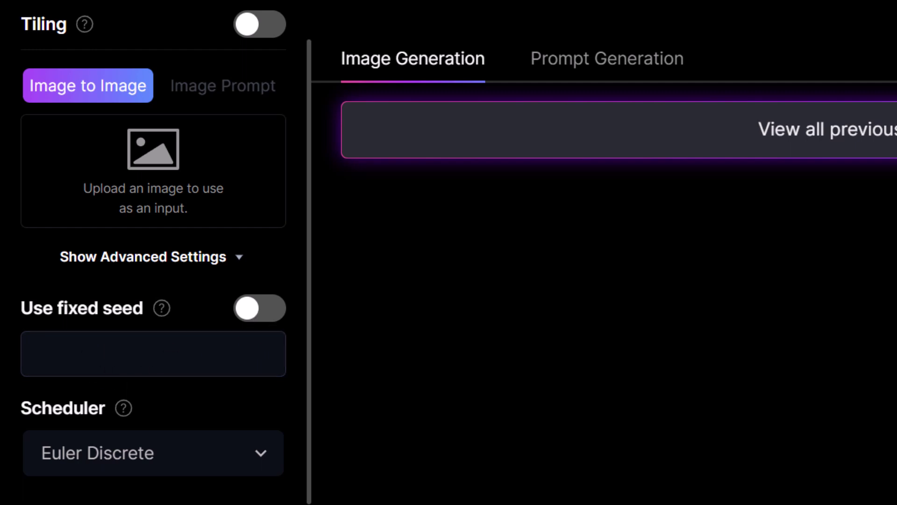
{"action": "scroll", "coordinate": [140, 486], "scroll_direction": "up", "scroll_amount": 10}
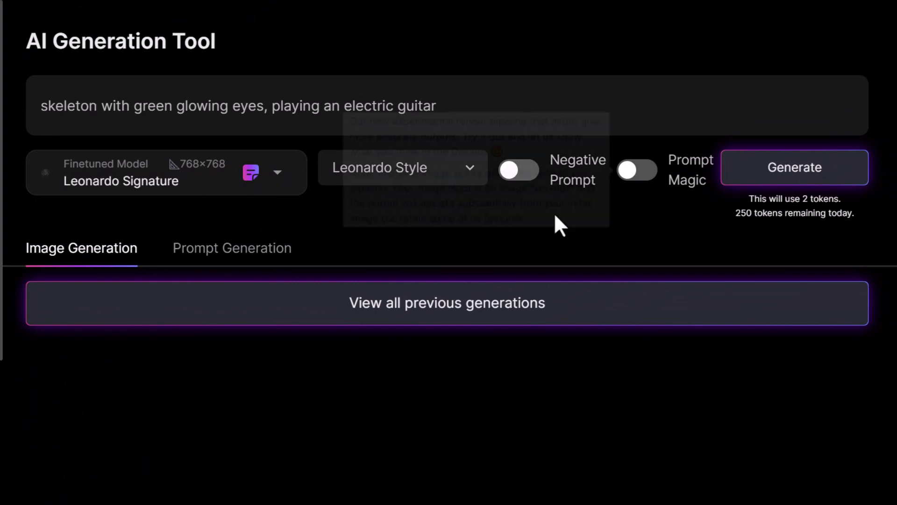
Look through the available finetuned models and the style choices for the generation
{"action": "left_click", "coordinate": [300, 187]}
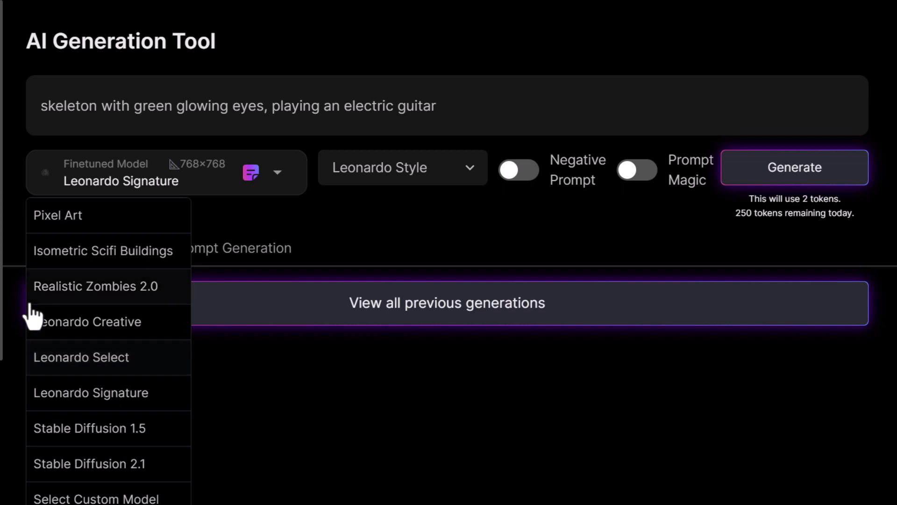
{"action": "left_click", "coordinate": [461, 192]}
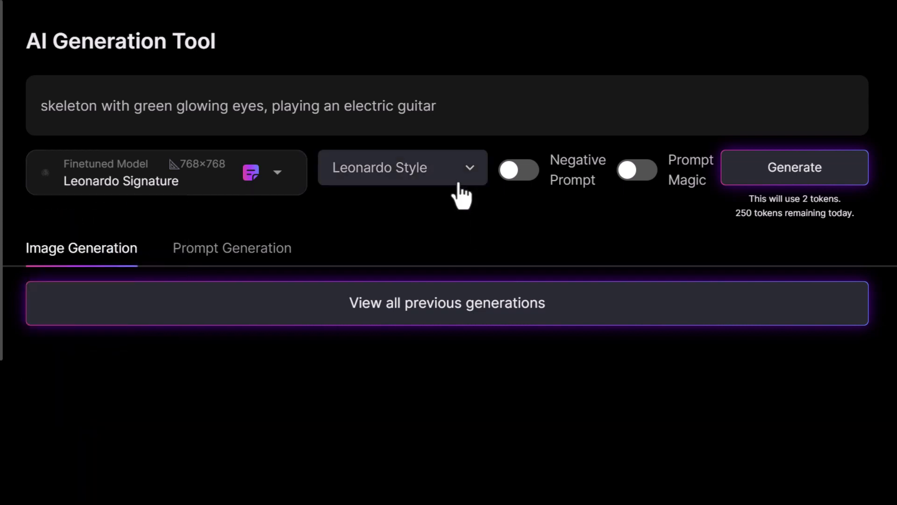
{"action": "left_click", "coordinate": [461, 183]}
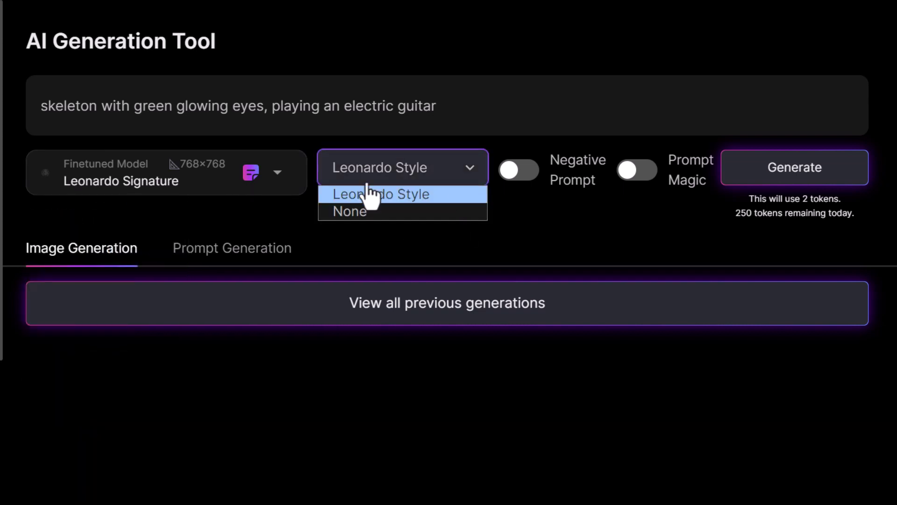
{"action": "left_click", "coordinate": [566, 236]}
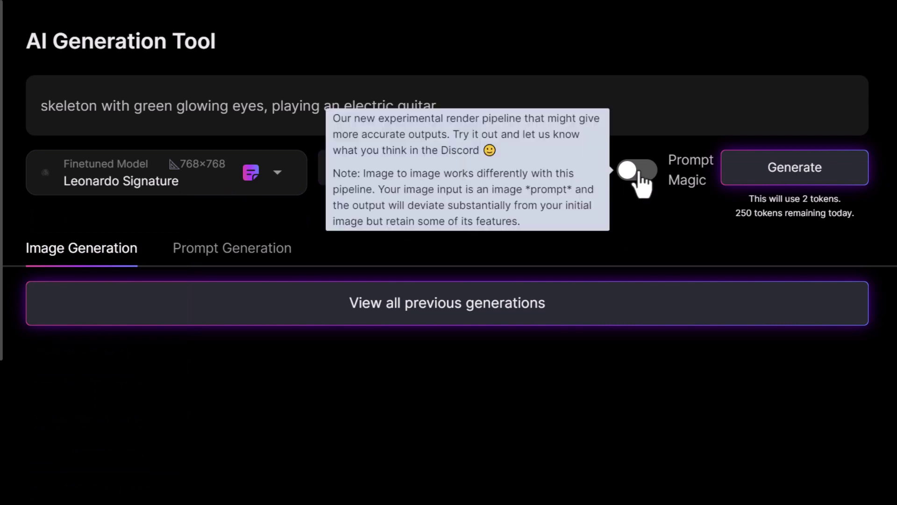
Enable the negative prompt and enter "cape, sunlight" as what to exclude from the images
{"action": "left_click", "coordinate": [520, 170]}
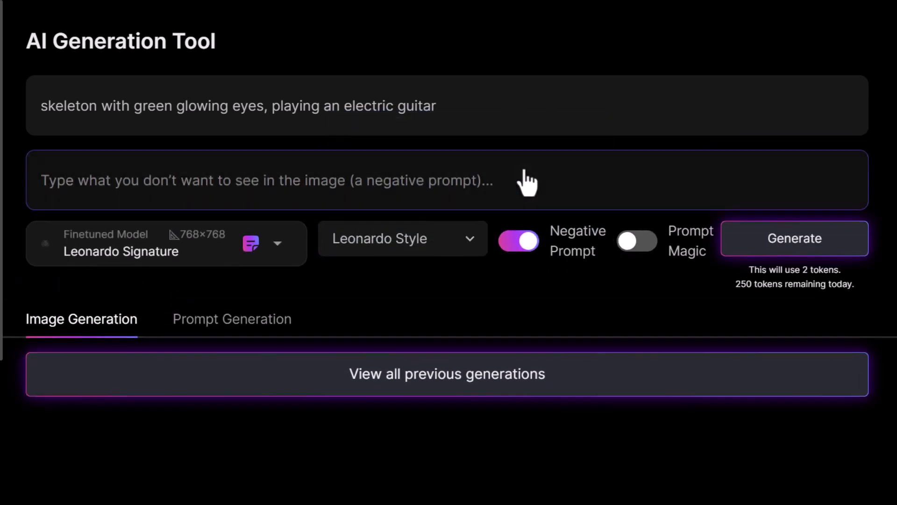
{"action": "type", "text": "c"}
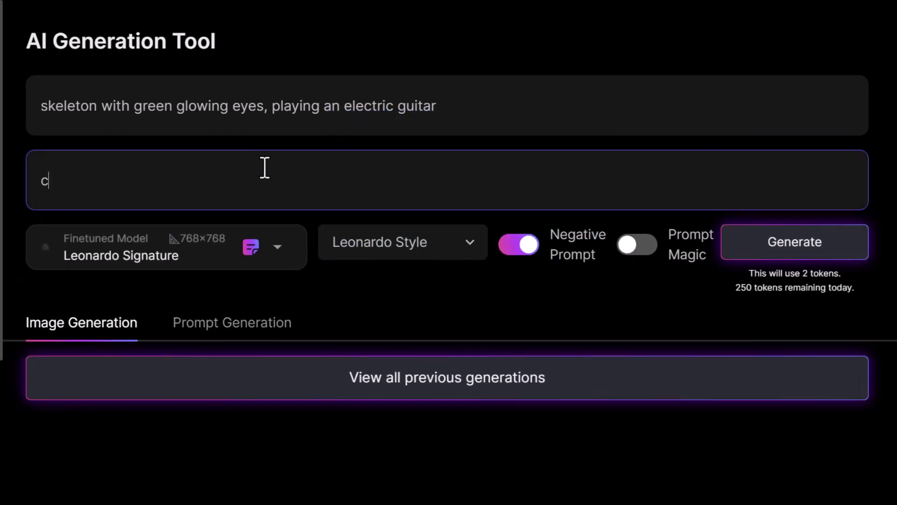
{"action": "type", "text": "ape, sunlight"}
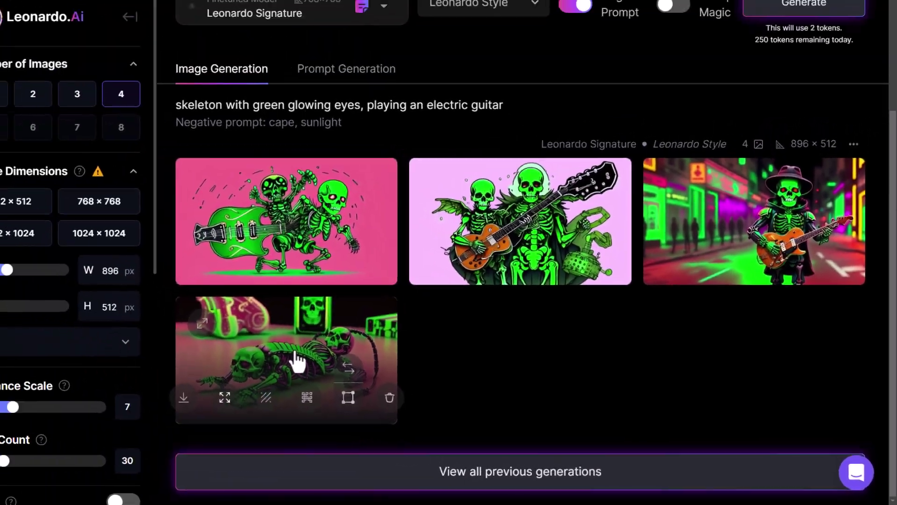
View the four generated skeleton images one after another at full size, starting with the crawling skeleton, and close the viewer
{"action": "left_click", "coordinate": [180, 348]}
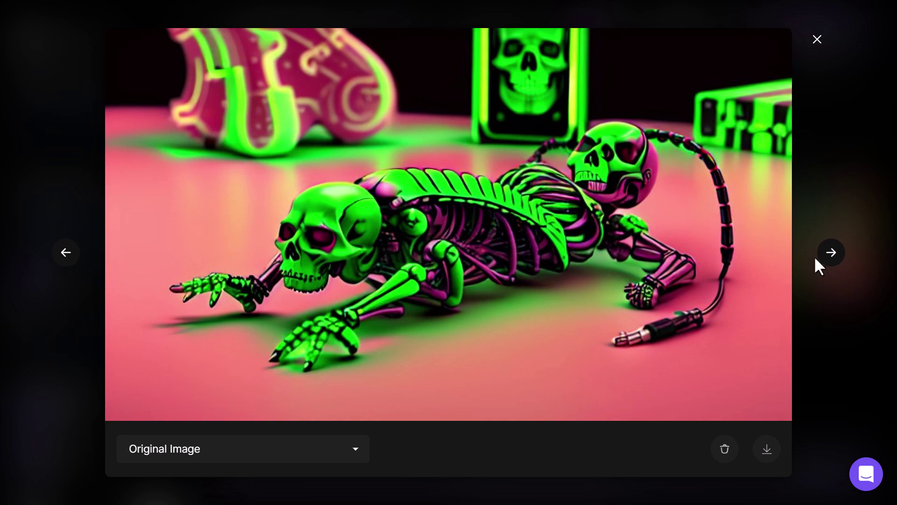
{"action": "left_click", "coordinate": [831, 263]}
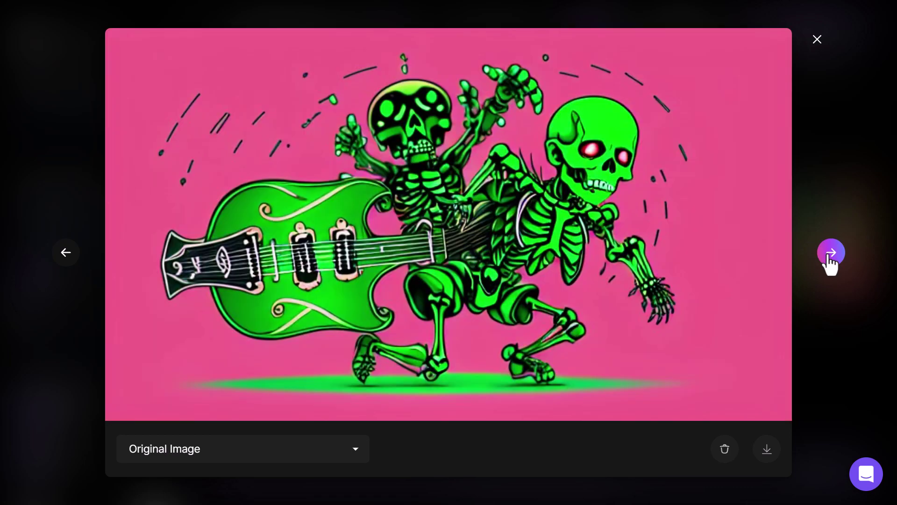
{"action": "left_click", "coordinate": [830, 256]}
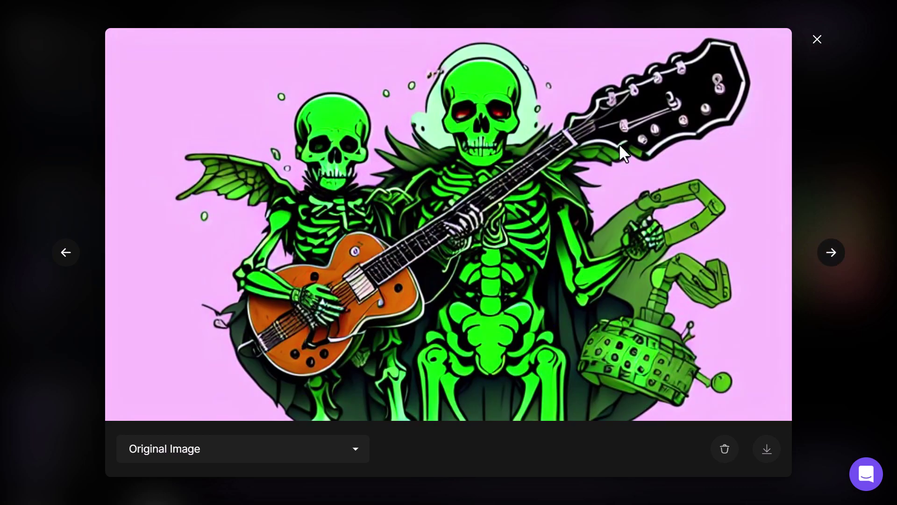
{"action": "left_click", "coordinate": [829, 262]}
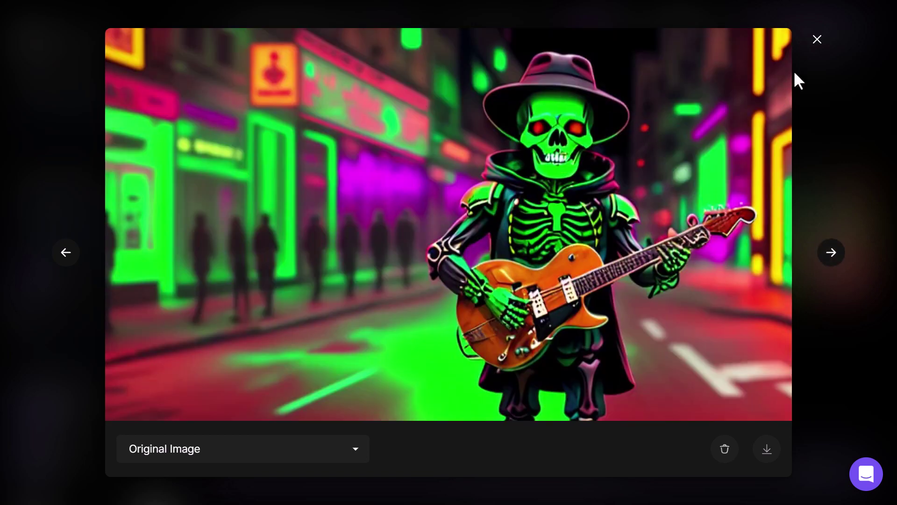
{"action": "left_click", "coordinate": [817, 45]}
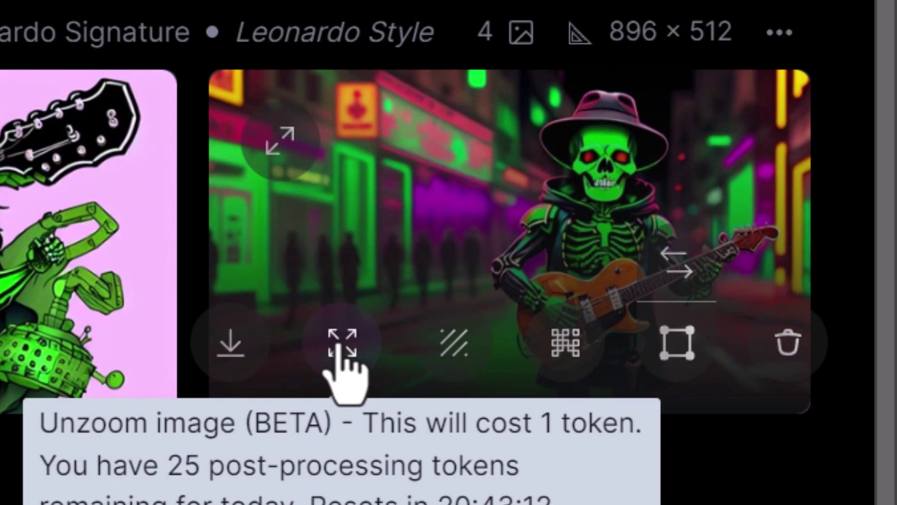
Unzoom the image of the hatted skeleton in the neon street and compare its original and unzoomed versions
{"action": "left_click", "coordinate": [337, 355]}
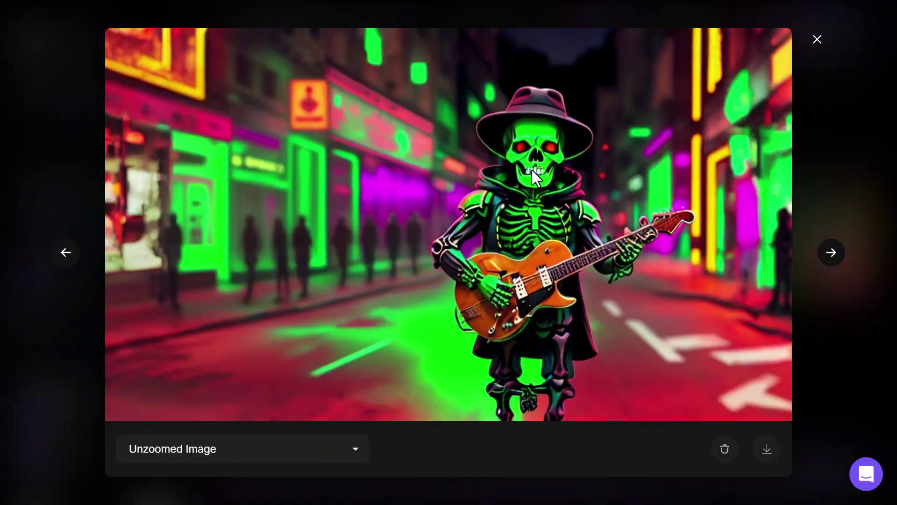
{"action": "left_click", "coordinate": [277, 440]}
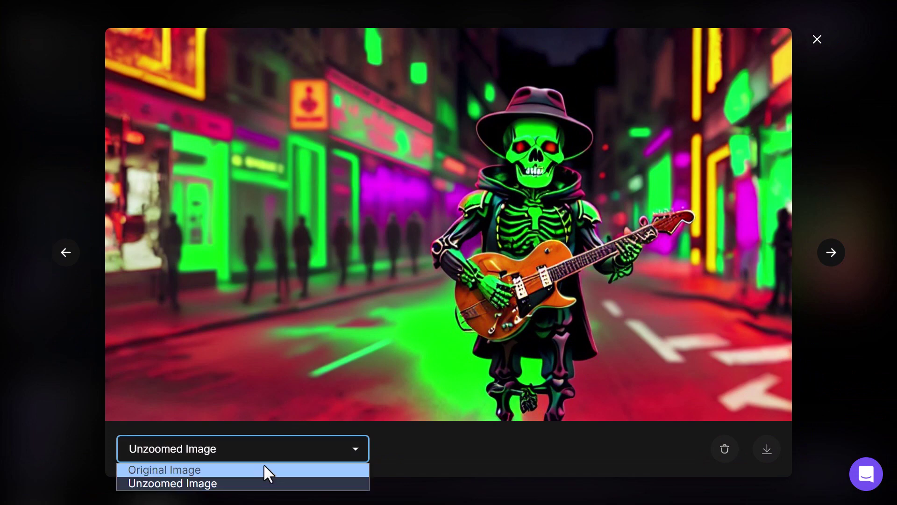
{"action": "left_click", "coordinate": [269, 471]}
{"action": "left_click", "coordinate": [268, 458]}
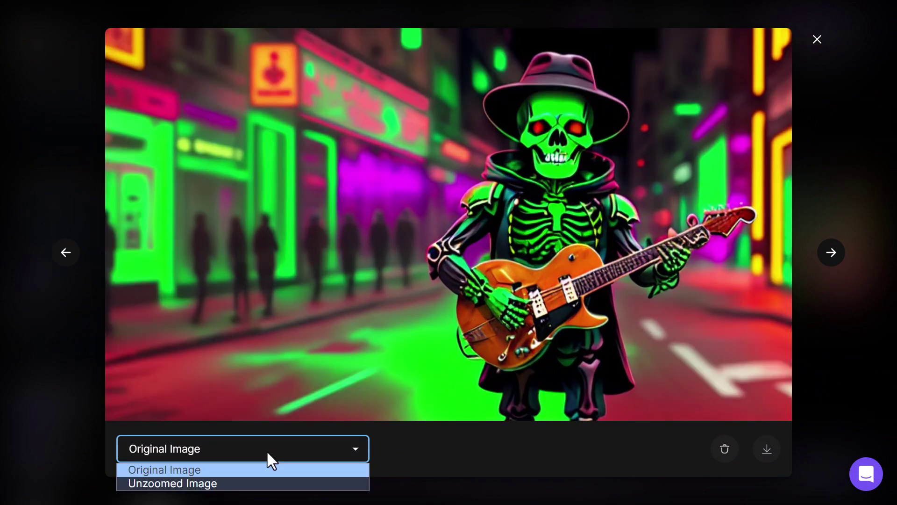
{"action": "left_click", "coordinate": [261, 487]}
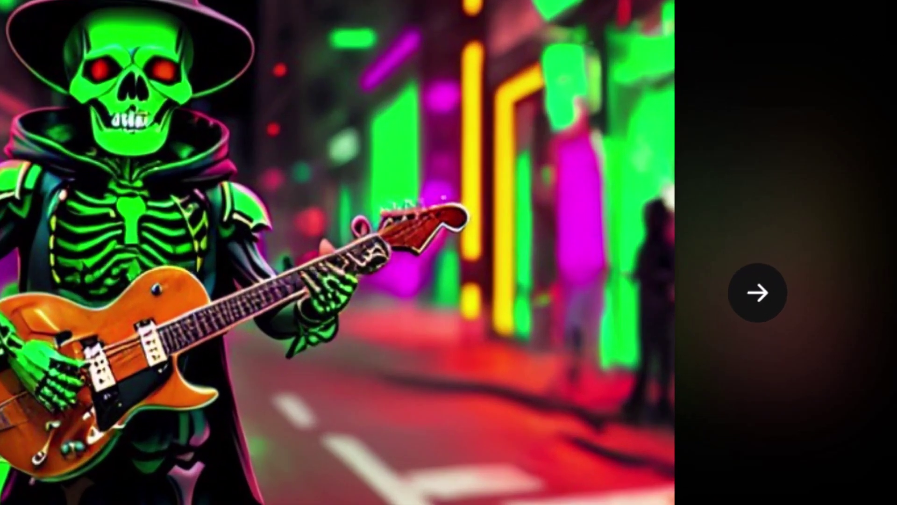
{"action": "left_click", "coordinate": [861, 28]}
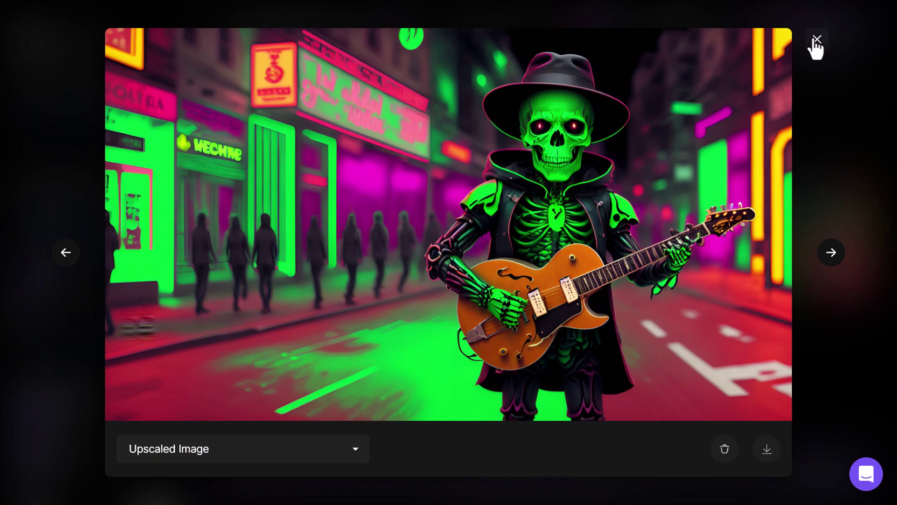
Close the upscaled image's viewer and inspect the image's pixel dimensions and skull detail in Photoshop's Image Size dialog
{"action": "left_click", "coordinate": [817, 40]}
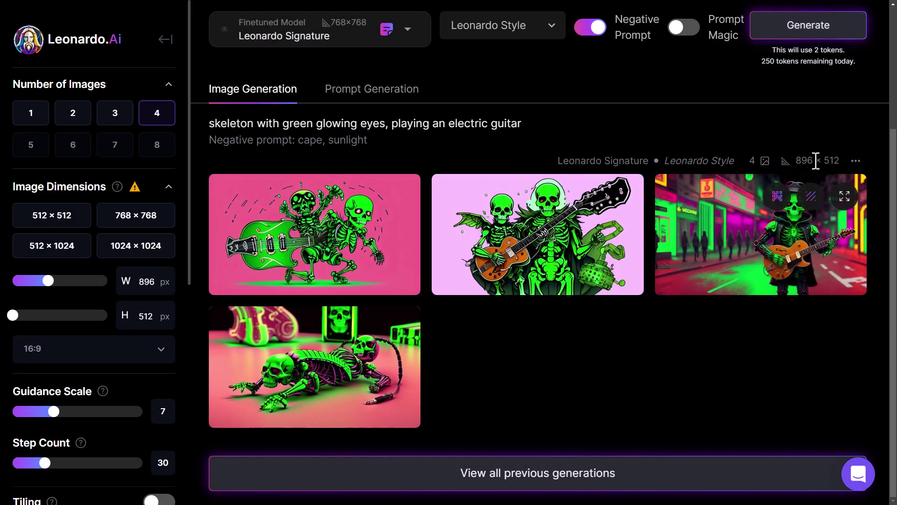
{"action": "mouse_move", "coordinate": [766, 256]}
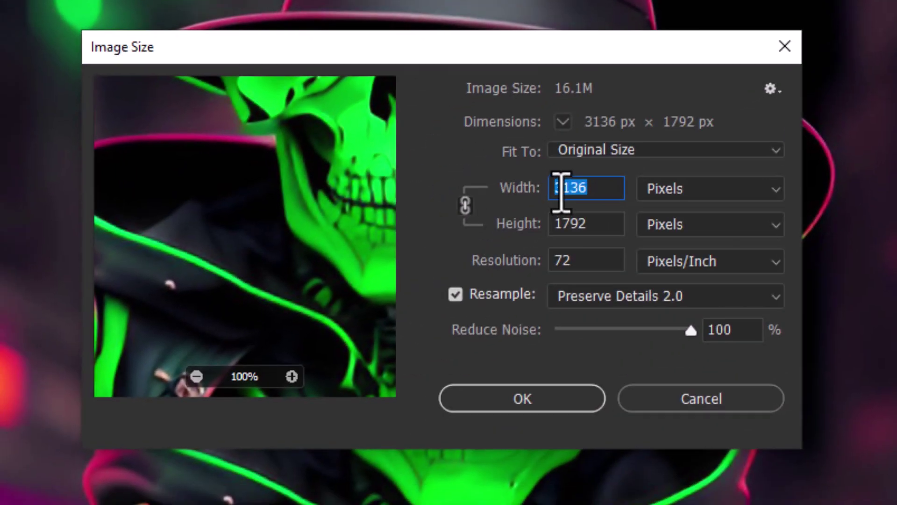
{"action": "left_click", "coordinate": [566, 190]}
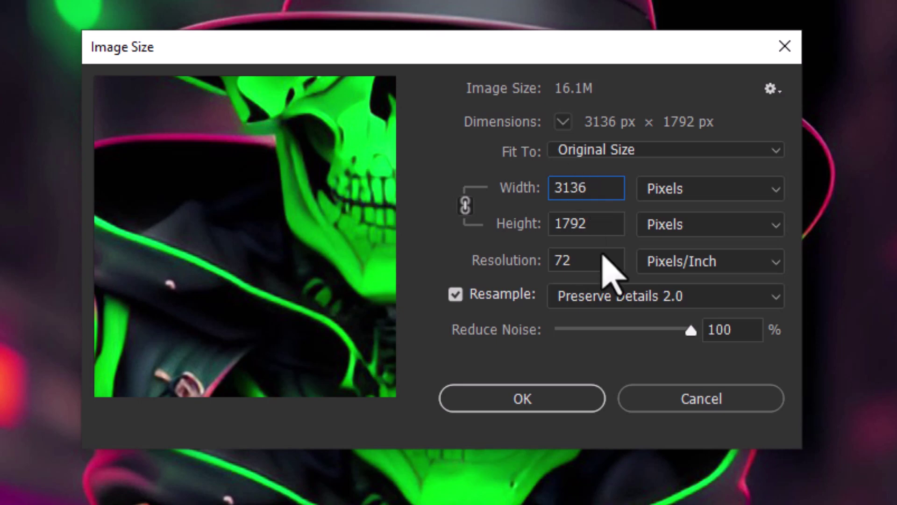
{"action": "left_click_drag", "start_coordinate": [360, 176], "coordinate": [234, 361]}
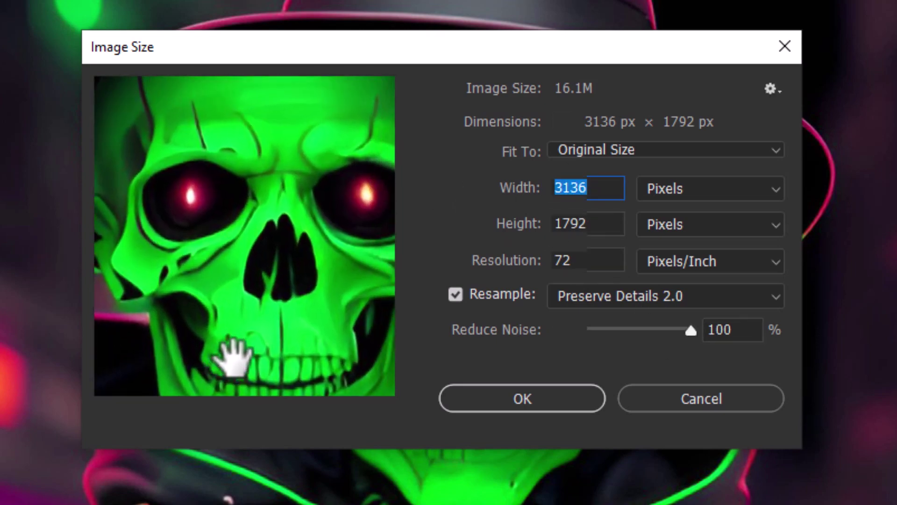
{"action": "left_click", "coordinate": [694, 402]}
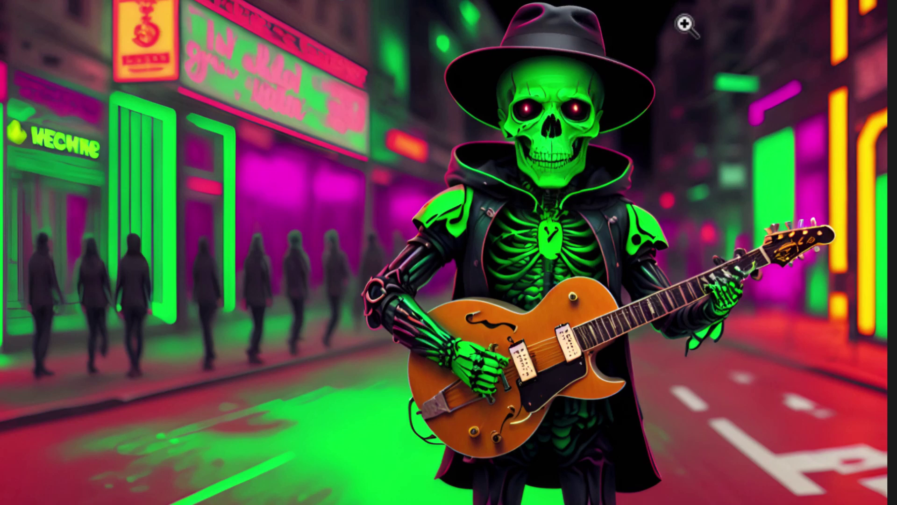
{"action": "key", "text": "Escape"}
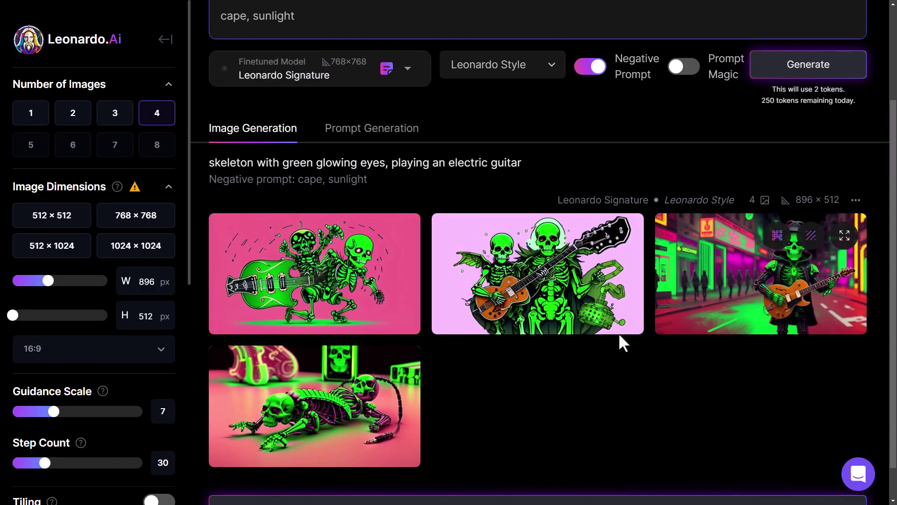
Set the number of images to 2 and choose Leonardo Select as the finetuned model
{"action": "scroll", "coordinate": [621, 341], "scroll_direction": "up", "scroll_amount": 3}
{"action": "left_click", "coordinate": [71, 120]}
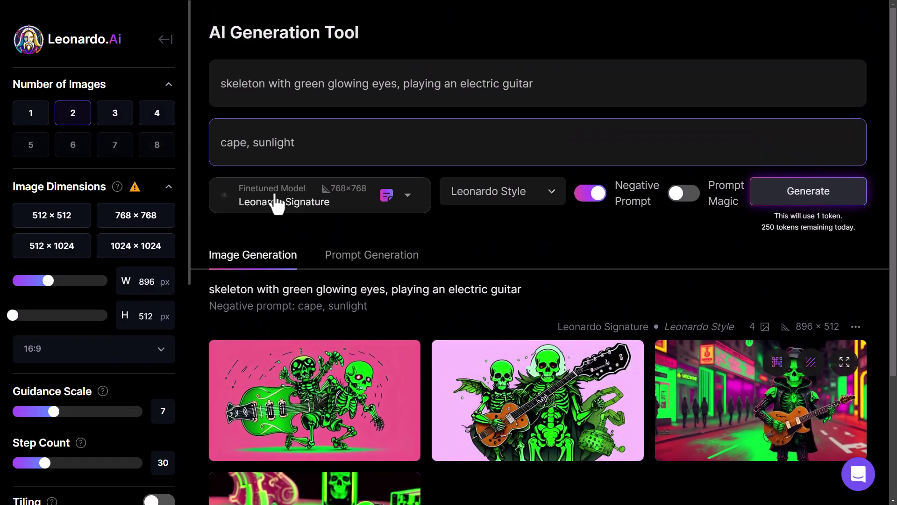
{"action": "left_click", "coordinate": [410, 199]}
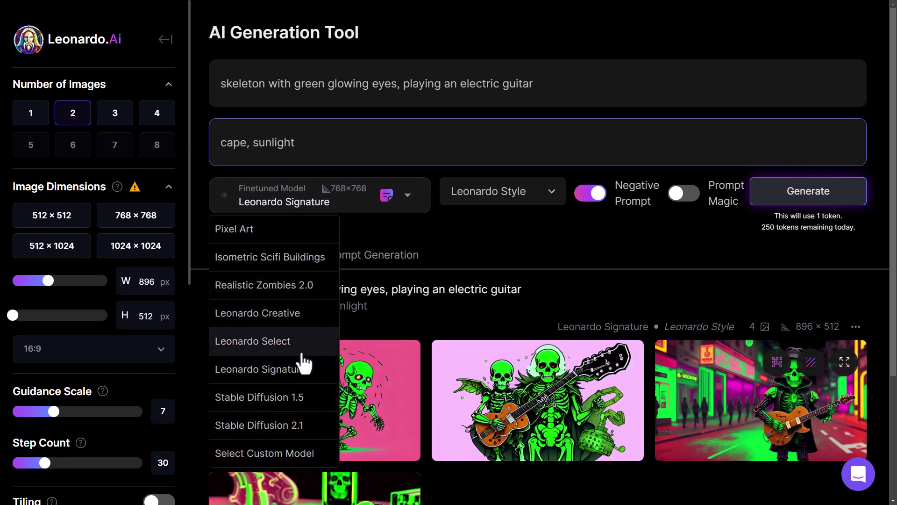
{"action": "left_click", "coordinate": [252, 343]}
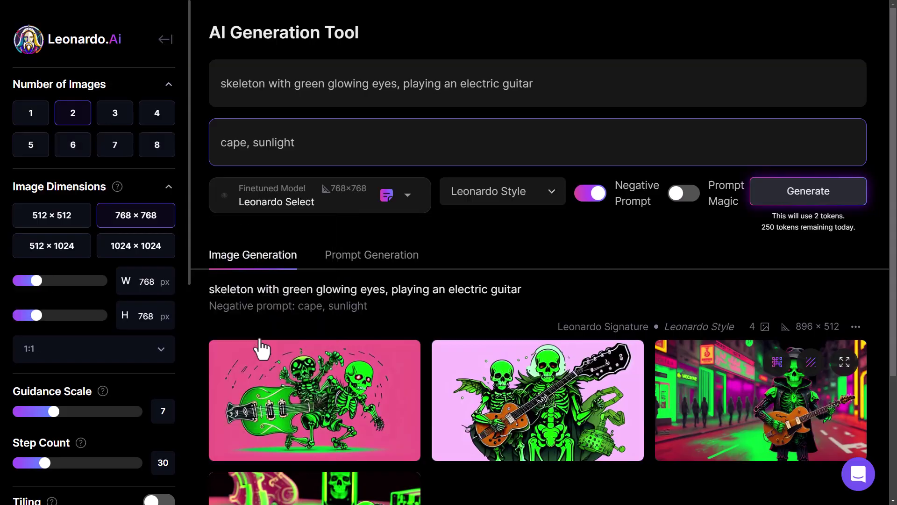
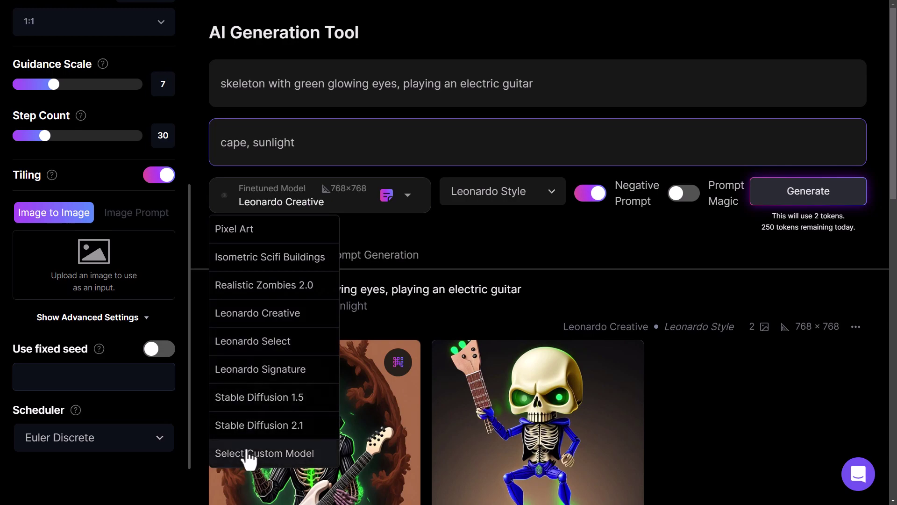
Pick the custom model Crystal Deposits from the model gallery and use it for generation
{"action": "left_click", "coordinate": [246, 460]}
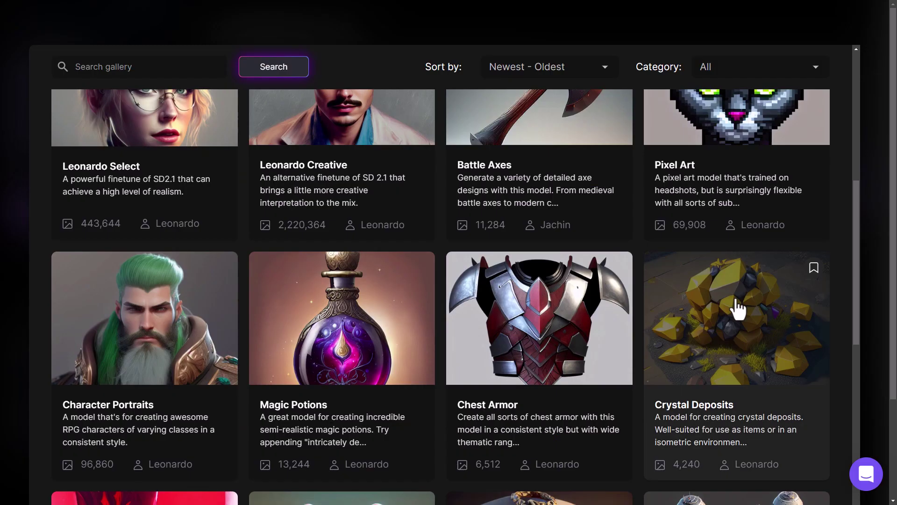
{"action": "left_click", "coordinate": [733, 310]}
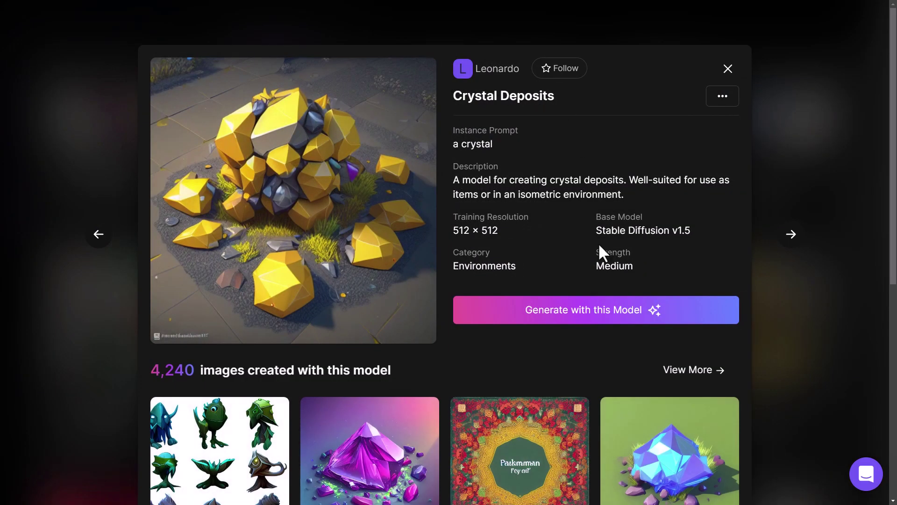
{"action": "left_click", "coordinate": [607, 323]}
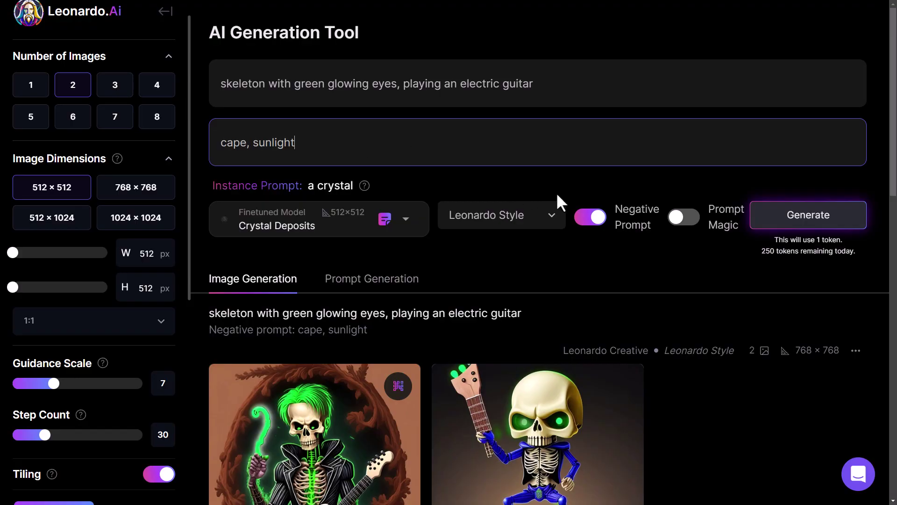
Clear the negative prompt text and turn the Negative Prompt option off
{"action": "left_click_drag", "start_coordinate": [259, 141], "coordinate": [220, 142]}
{"action": "key", "text": "BackSpace"}
{"action": "left_click", "coordinate": [590, 216]}
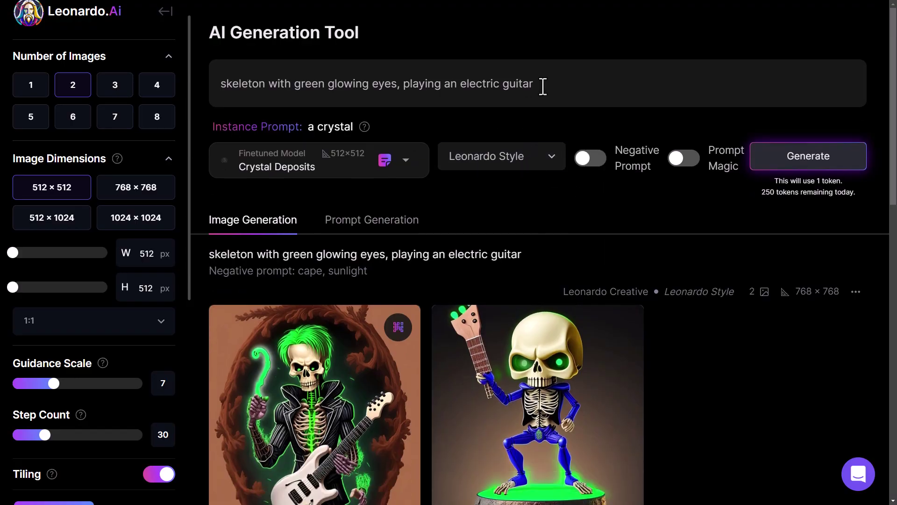
Replace the main prompt with "crystalised face, pattern, damask"
{"action": "left_click_drag", "start_coordinate": [538, 84], "coordinate": [185, 98]}
{"action": "type", "text": "cy"}
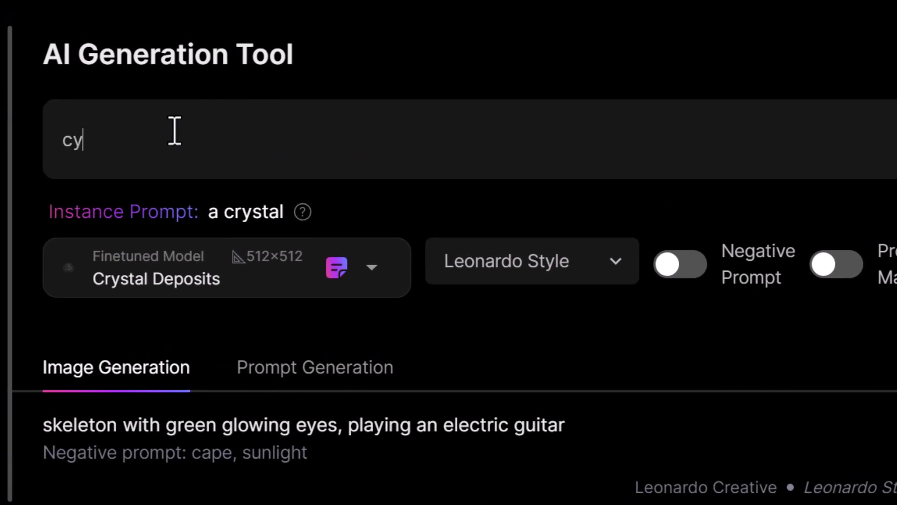
{"action": "type", "text": "rstalised face, pattern, damask"}
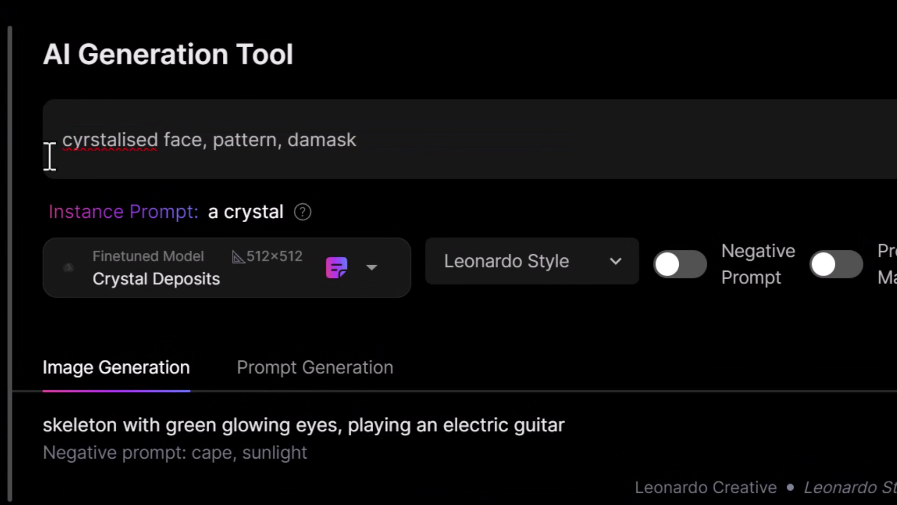
{"action": "left_click_drag", "start_coordinate": [73, 148], "coordinate": [92, 148]}
{"action": "type", "text": "ry"}
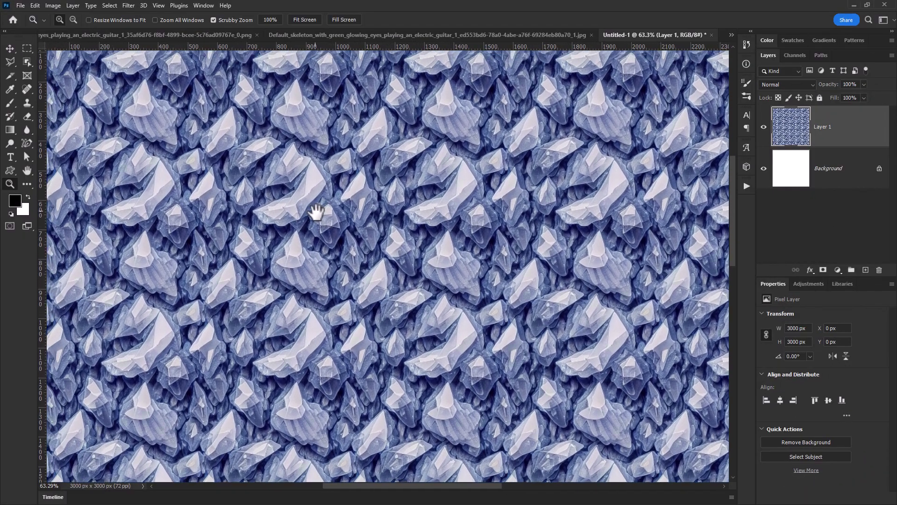
Switch to Photoshop and inspect different areas of the repeated blue crystal pattern for seams
{"action": "left_click_drag", "start_coordinate": [316, 211], "coordinate": [215, 167]}
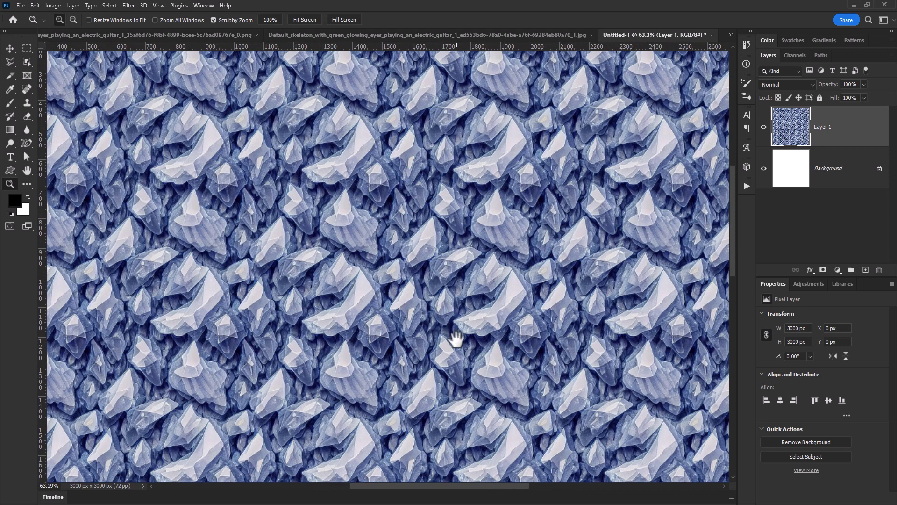
{"action": "left_click_drag", "start_coordinate": [456, 339], "coordinate": [398, 225]}
{"action": "left_click_drag", "start_coordinate": [224, 304], "coordinate": [247, 231]}
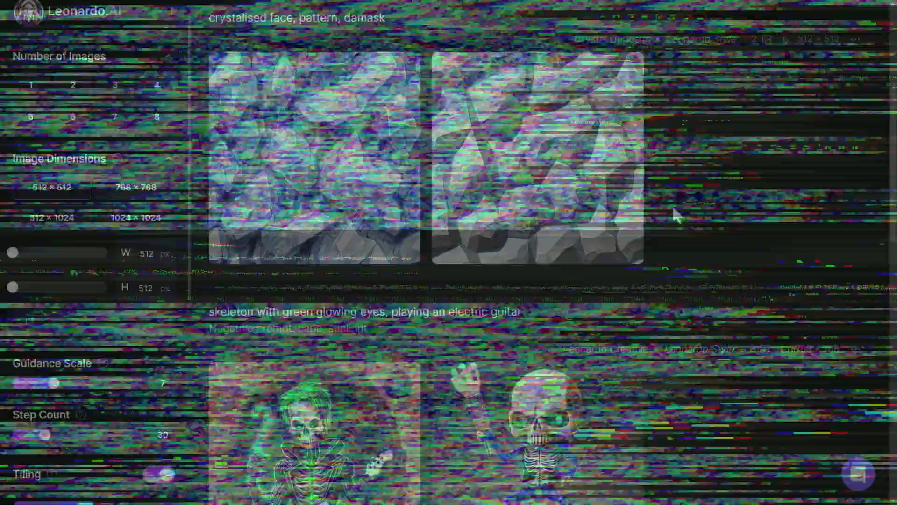
Upload the alien-with-headphones picture as the Image to Image input and turn on Pose to Image
{"action": "scroll", "coordinate": [130, 150], "scroll_direction": "down", "scroll_amount": 8}
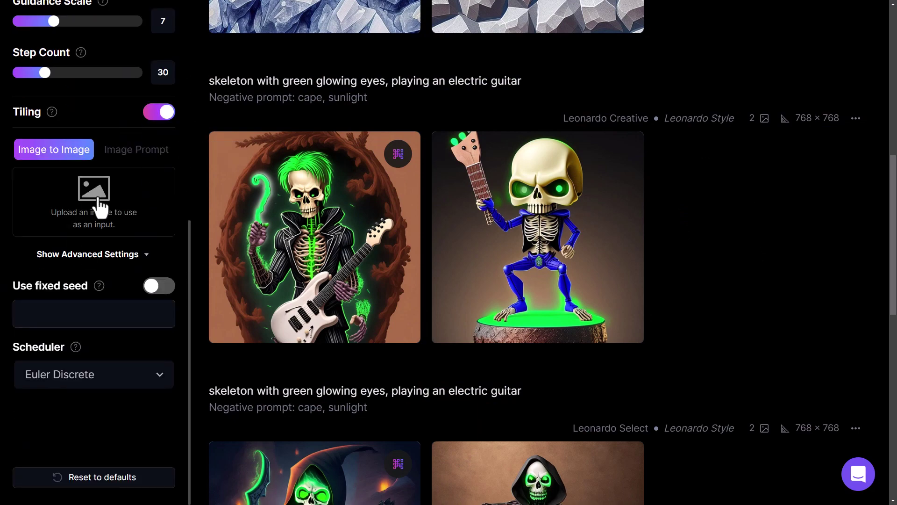
{"action": "left_click", "coordinate": [99, 207]}
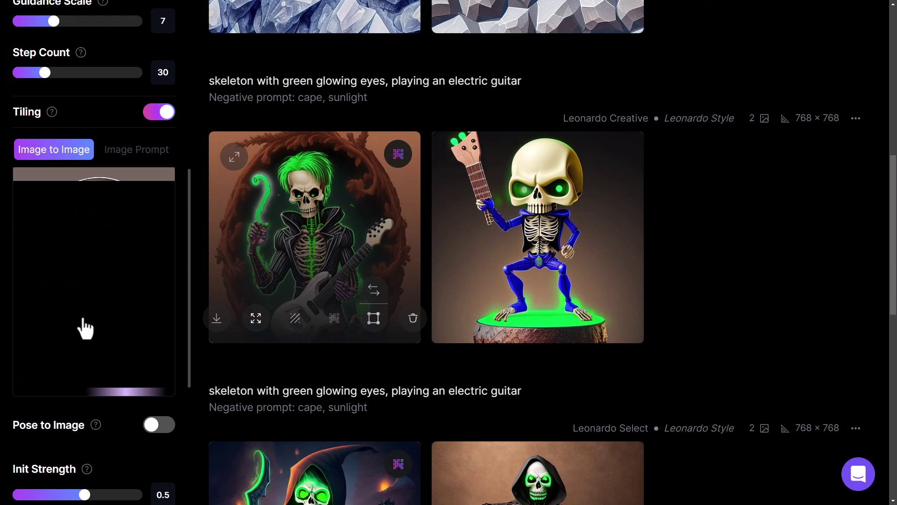
{"action": "scroll", "coordinate": [87, 328], "scroll_direction": "down", "scroll_amount": 10}
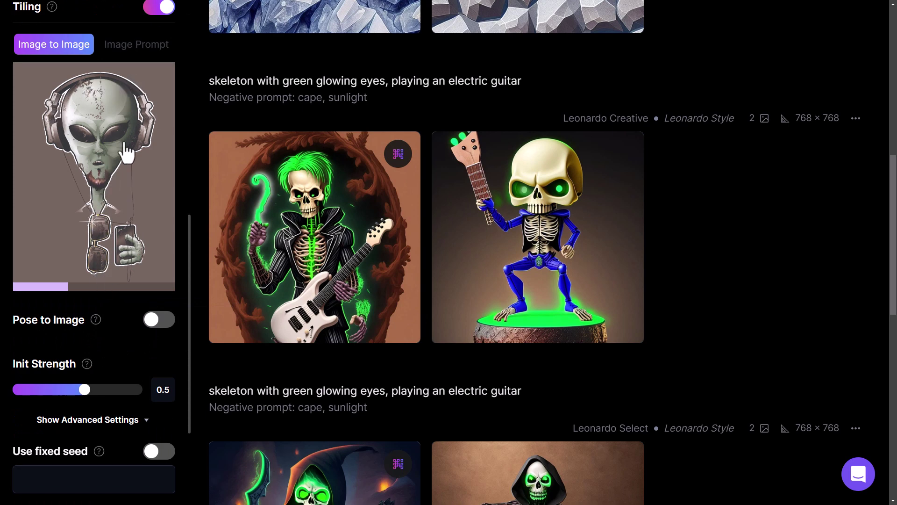
{"action": "left_click", "coordinate": [155, 322]}
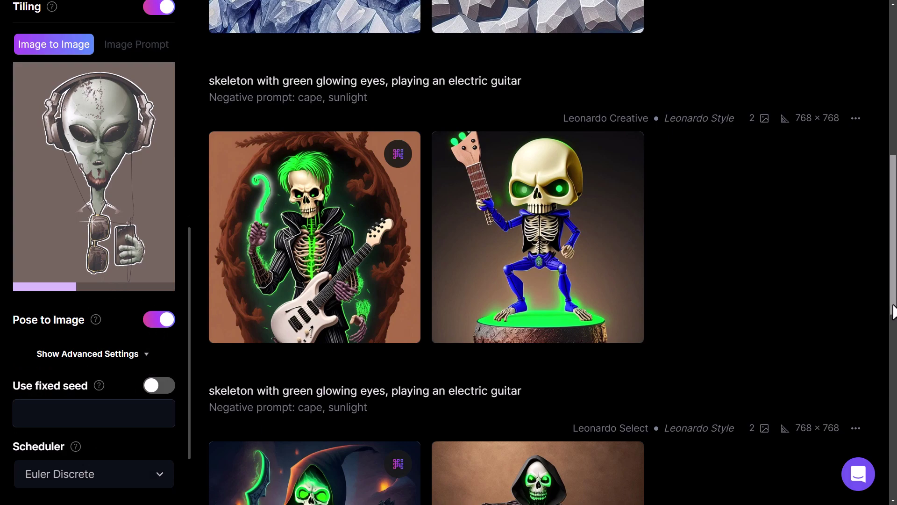
Replace the main prompt with "green alien with headphones, taking a selfie"
{"action": "scroll", "coordinate": [418, 123], "scroll_direction": "up", "scroll_amount": 10}
{"action": "left_click_drag", "start_coordinate": [397, 84], "coordinate": [220, 84]}
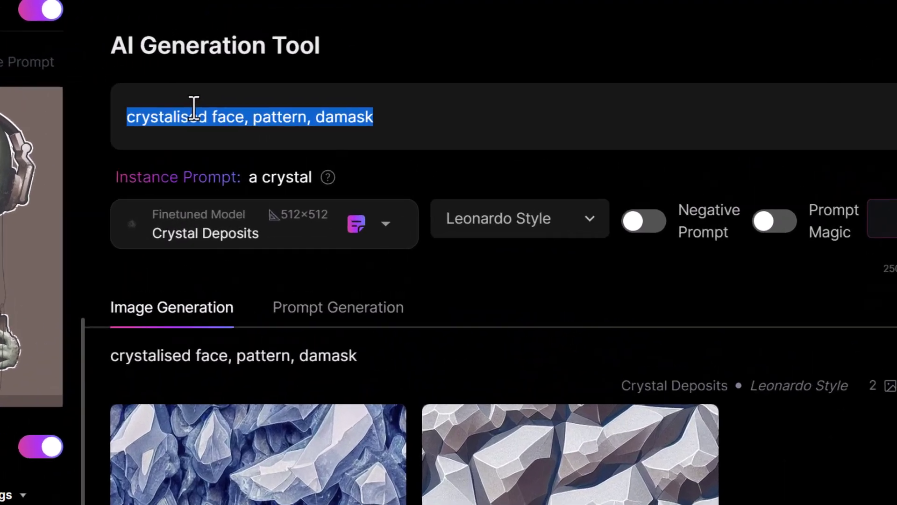
{"action": "type", "text": "green alien with headphones, taking a selfie"}
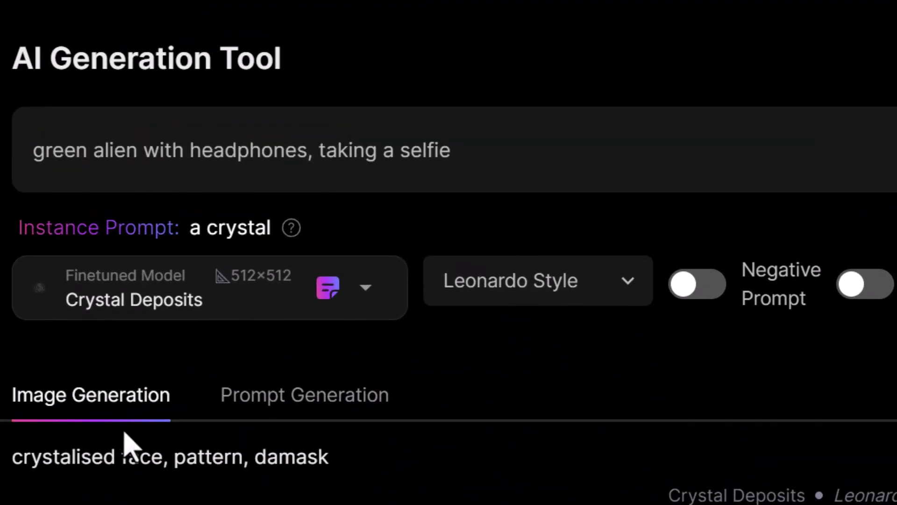
Pick the community model Imaginary Friends as the custom finetuned model and use it for generation
{"action": "left_click", "coordinate": [364, 291]}
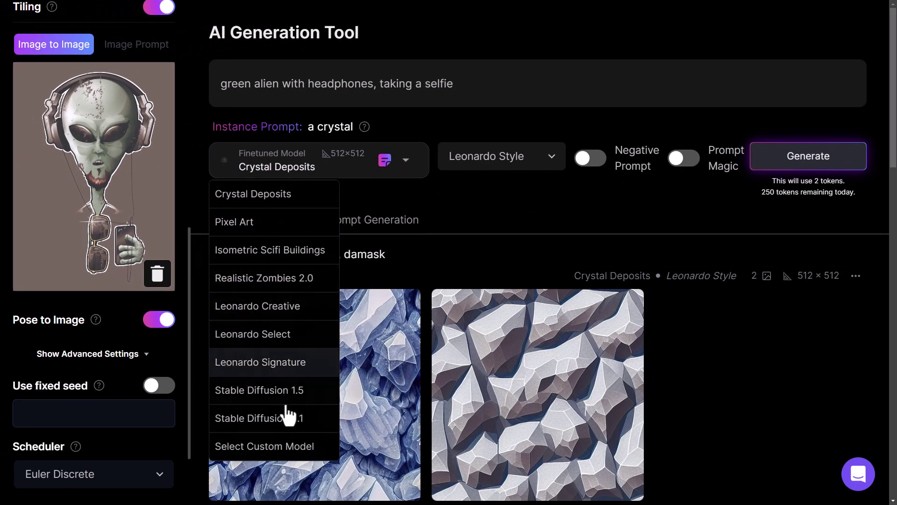
{"action": "left_click", "coordinate": [292, 445]}
{"action": "left_click", "coordinate": [399, 124]}
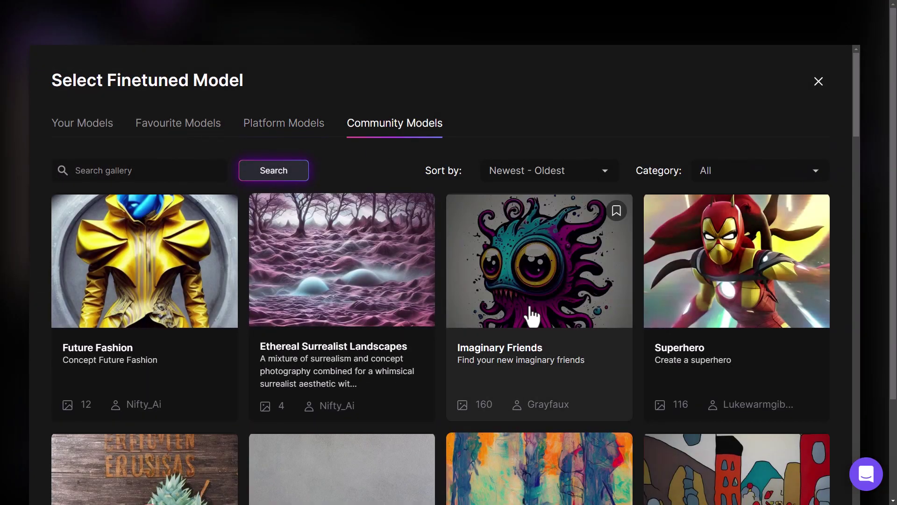
{"action": "left_click", "coordinate": [551, 260]}
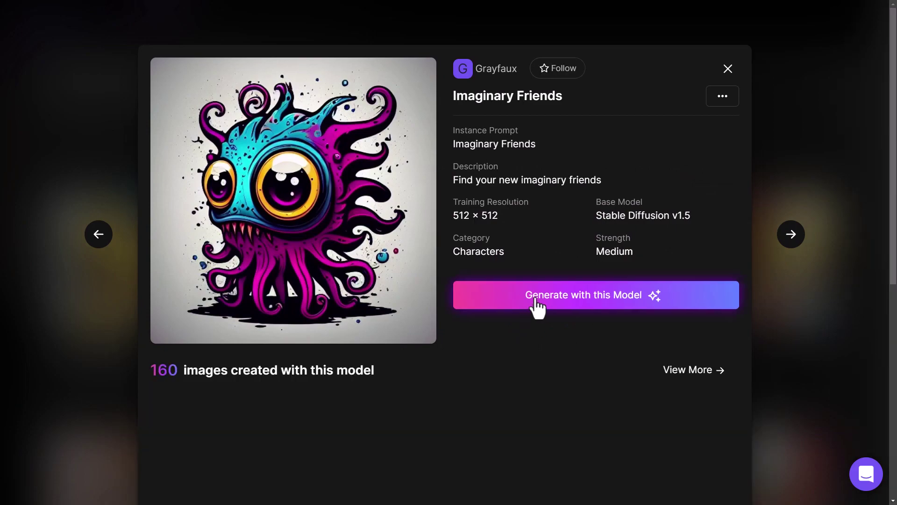
{"action": "left_click", "coordinate": [596, 295]}
{"action": "scroll", "coordinate": [73, 383], "scroll_direction": "up", "scroll_amount": 10}
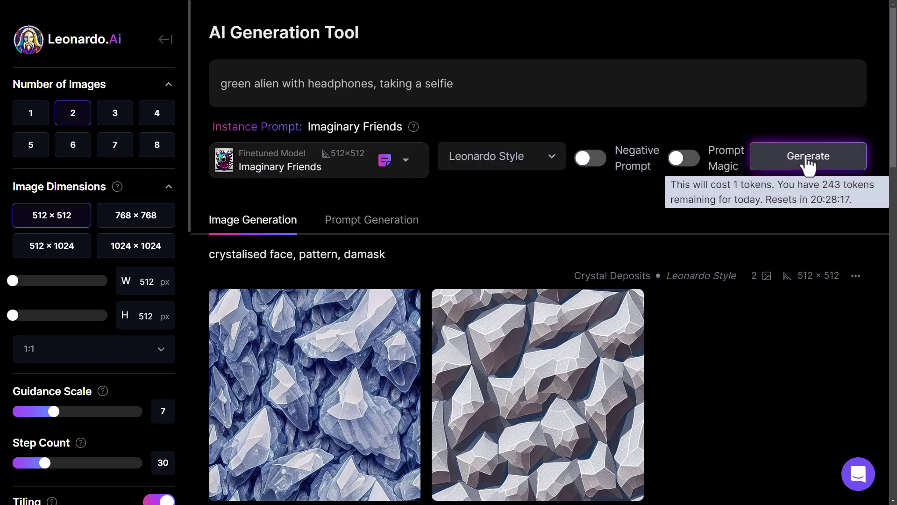
Generate the alien selfie images with Imaginary Friends and switch the finetuned model to Leonardo Signature
{"action": "left_click", "coordinate": [808, 159]}
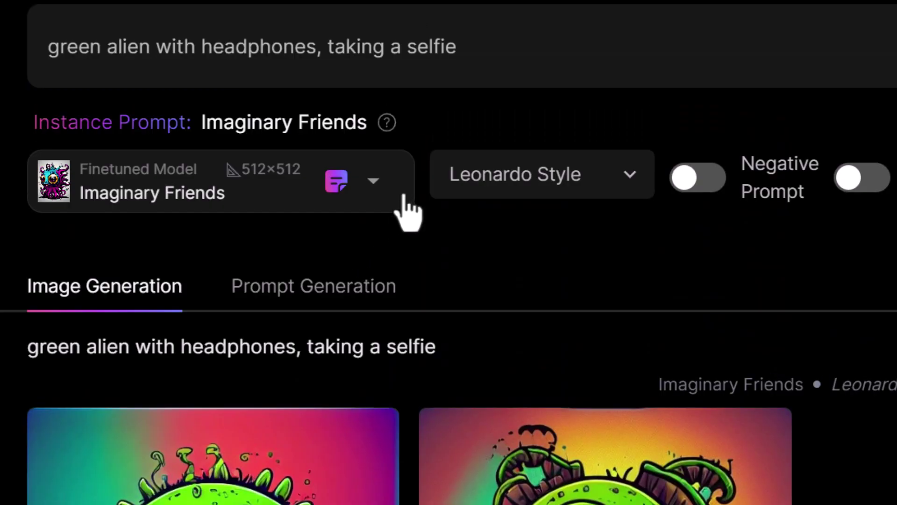
{"action": "left_click", "coordinate": [376, 181]}
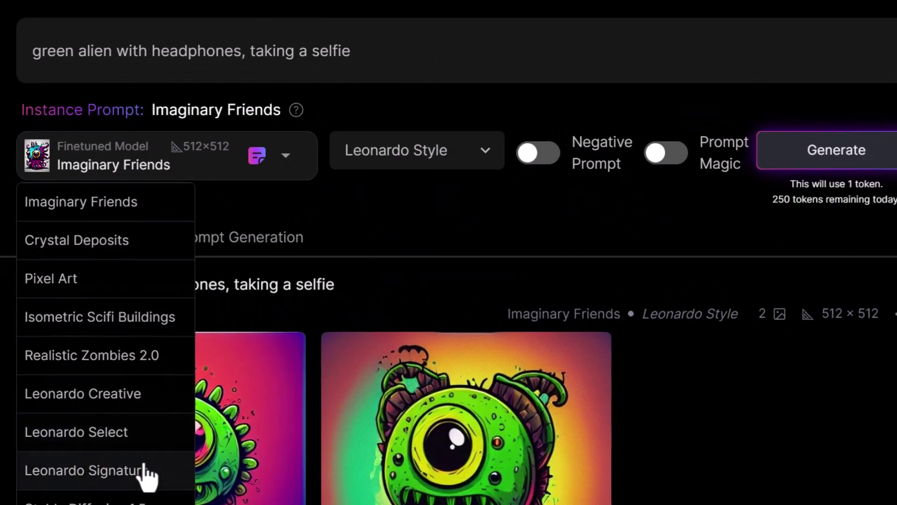
{"action": "left_click", "coordinate": [201, 470]}
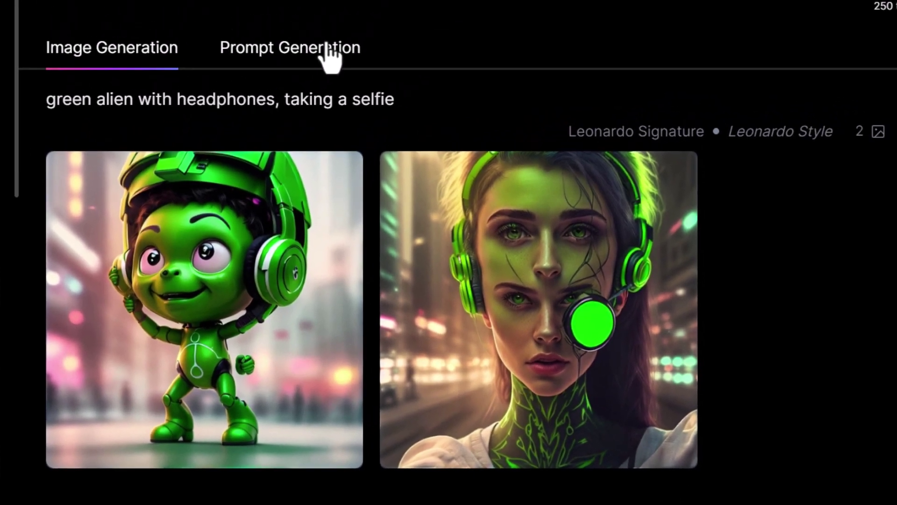
Use Prompt Generation to ideate 4 prompts from the basic idea "a powerful warrior"
{"action": "left_click", "coordinate": [320, 59]}
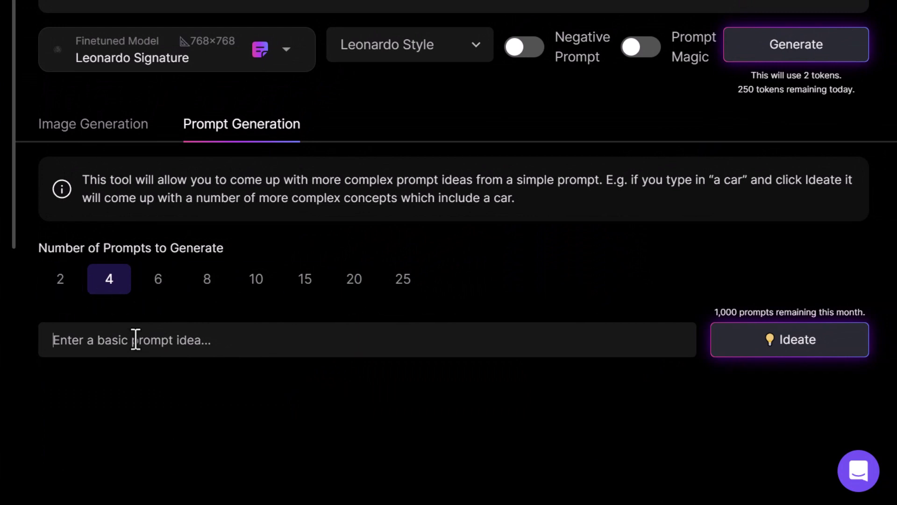
{"action": "type", "text": "a powerful warrior"}
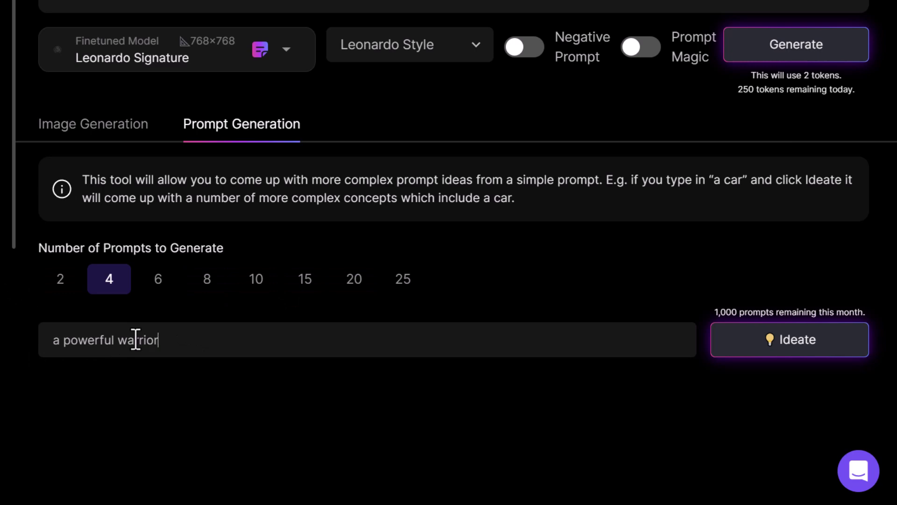
{"action": "left_click", "coordinate": [781, 348]}
{"action": "scroll", "coordinate": [109, 331], "scroll_direction": "down", "scroll_amount": 5}
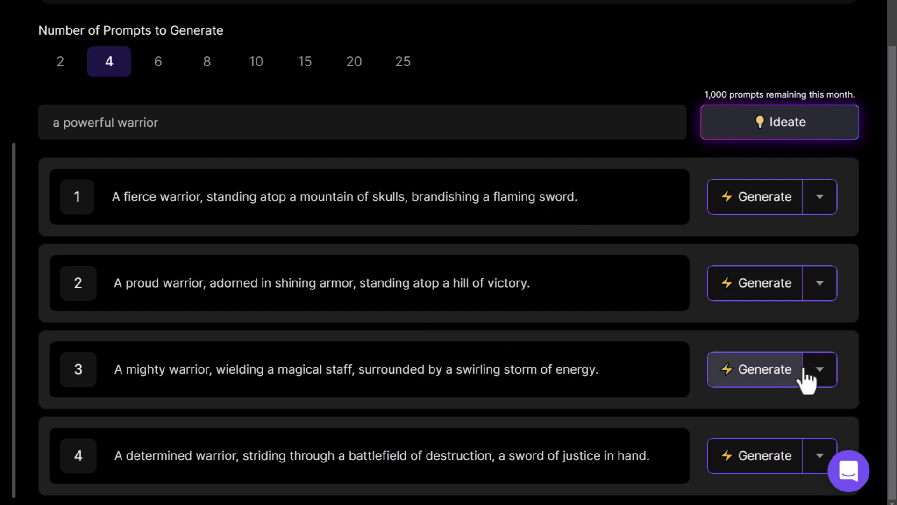
Generate images from the suggested prompt about a mighty warrior wielding a magical staff
{"action": "left_click", "coordinate": [823, 379]}
{"action": "left_click", "coordinate": [768, 373]}
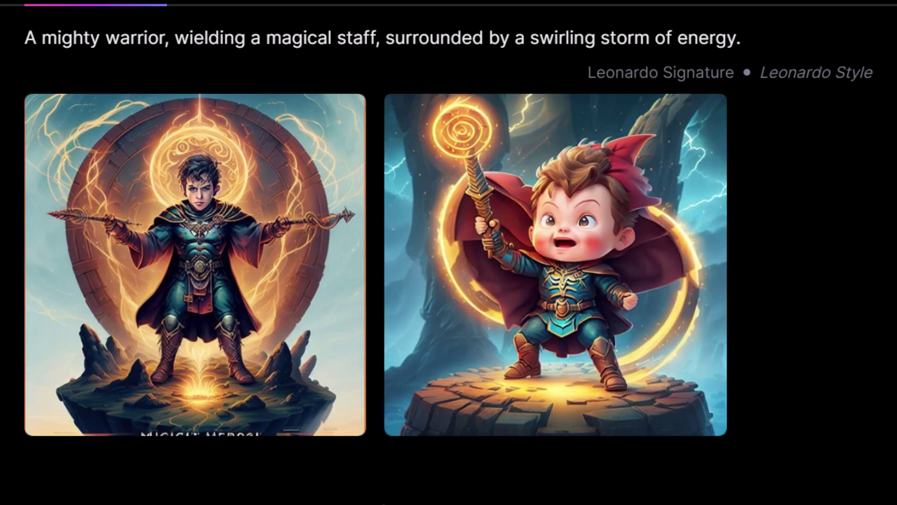
{"action": "scroll", "coordinate": [449, 253], "scroll_direction": "up", "scroll_amount": 3}
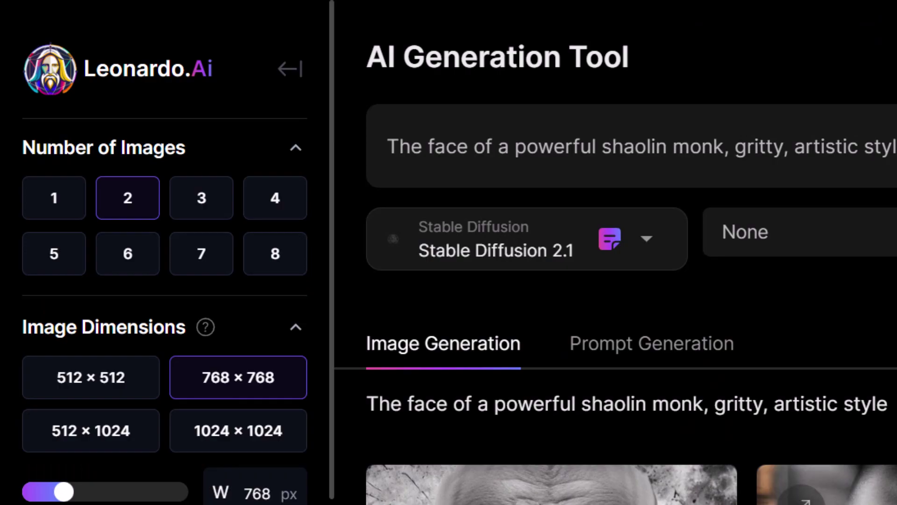
Leave the generation tool for the home page and browse the trending and new community creations
{"action": "scroll", "coordinate": [616, 252], "scroll_direction": "down", "scroll_amount": 5}
{"action": "scroll", "coordinate": [615, 252], "scroll_direction": "up", "scroll_amount": 5}
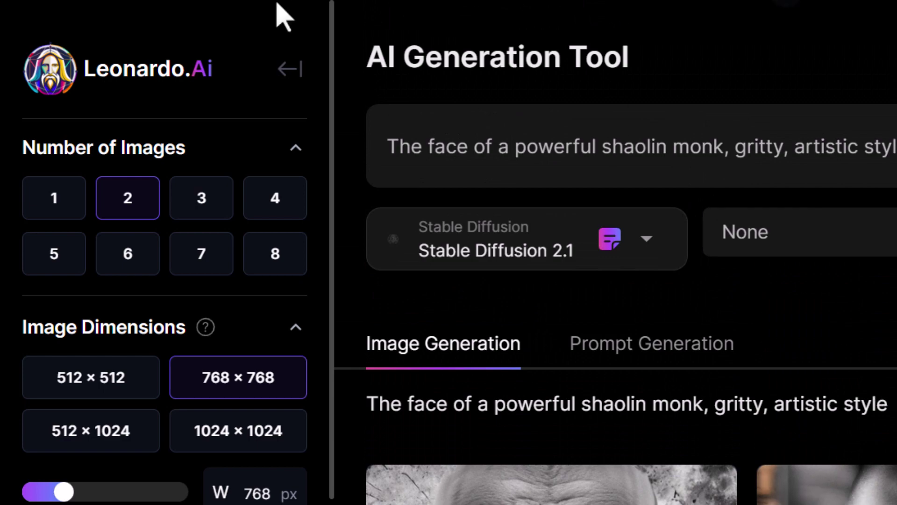
{"action": "left_click", "coordinate": [289, 69]}
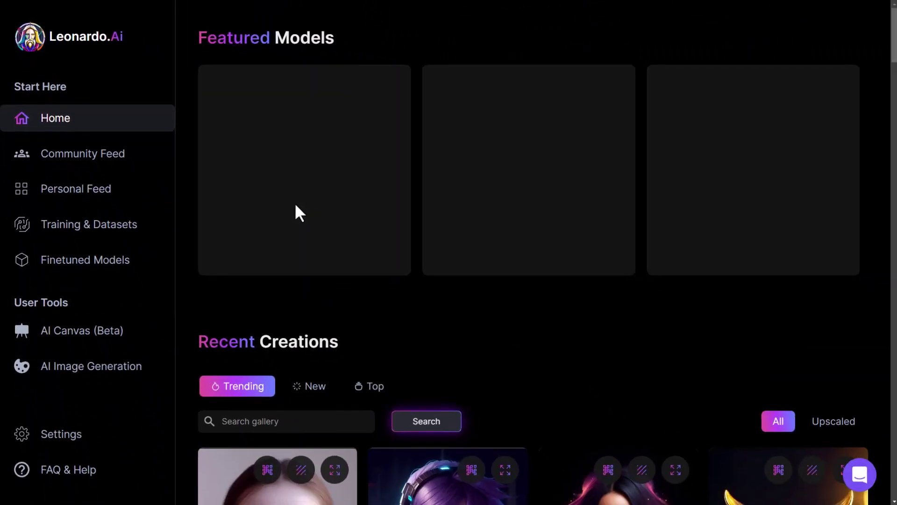
{"action": "scroll", "coordinate": [299, 213], "scroll_direction": "down", "scroll_amount": 5}
{"action": "scroll", "coordinate": [289, 202], "scroll_direction": "down", "scroll_amount": 5}
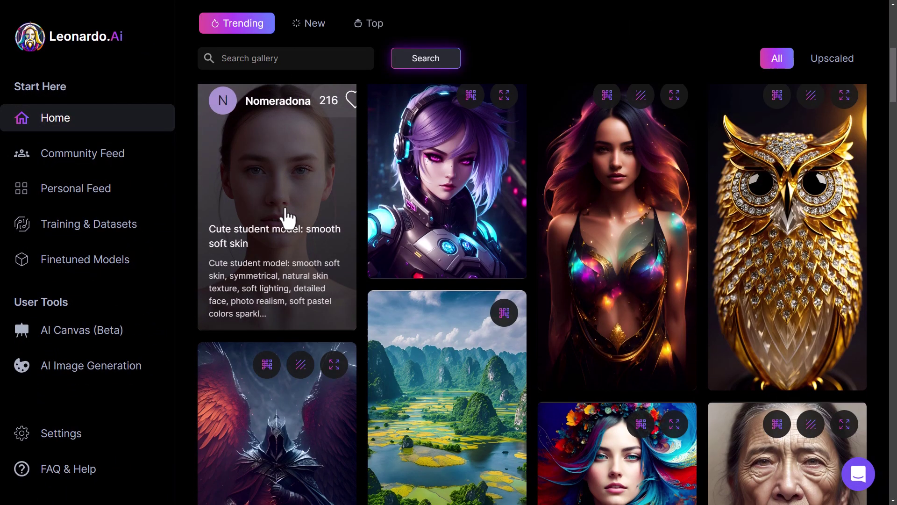
{"action": "scroll", "coordinate": [287, 229], "scroll_direction": "down", "scroll_amount": 8}
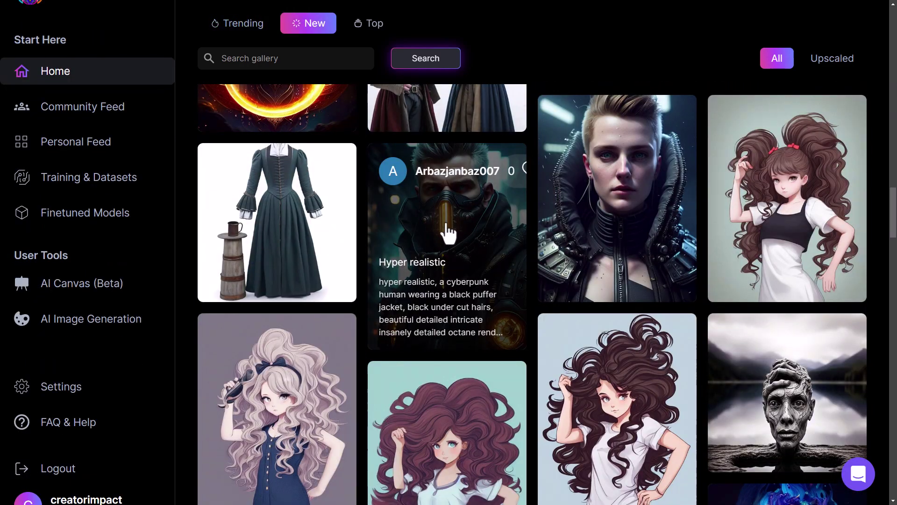
Open the "Hyper realistic" cyberpunk image, copy its prompt, check which finetuned model it uses, and close its details
{"action": "left_click", "coordinate": [448, 233]}
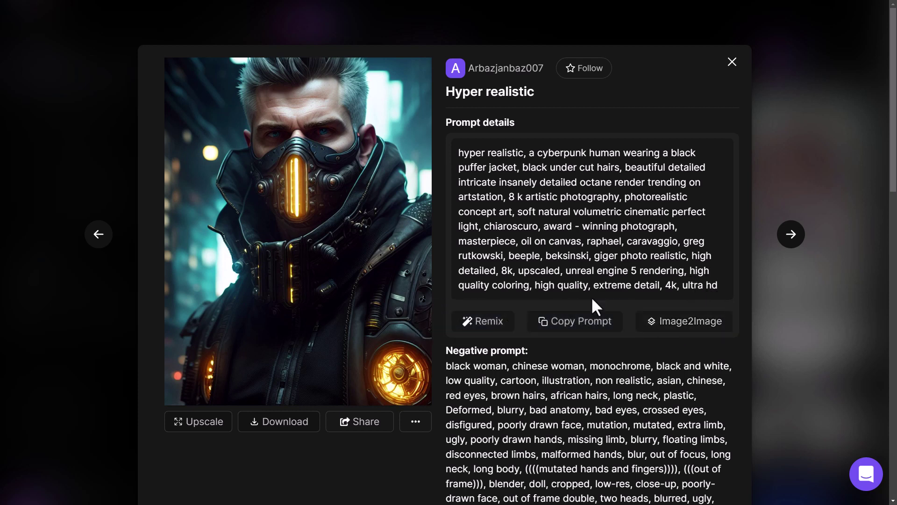
{"action": "left_click", "coordinate": [579, 327]}
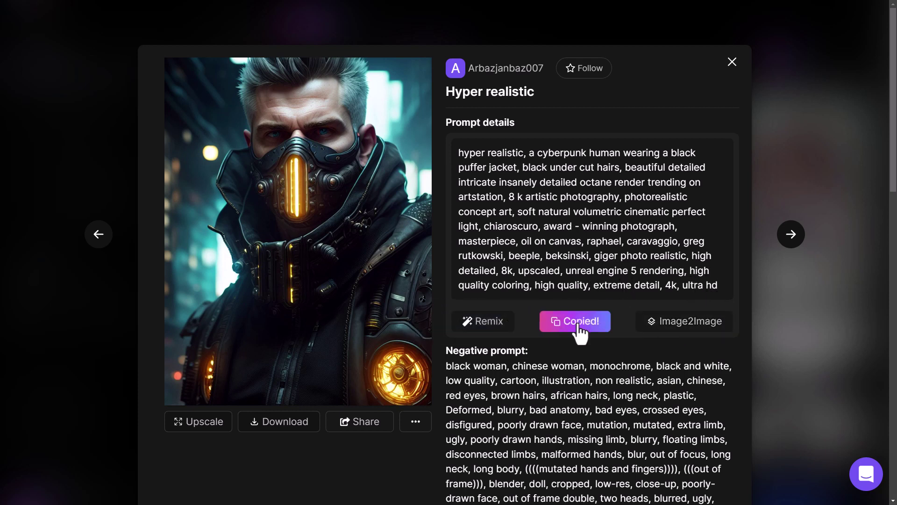
{"action": "scroll", "coordinate": [601, 148], "scroll_direction": "down", "scroll_amount": 8}
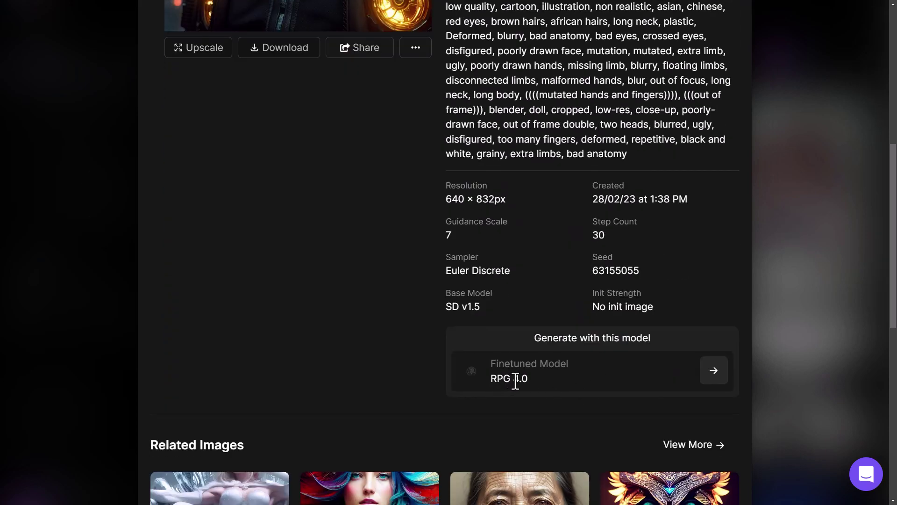
{"action": "scroll", "coordinate": [733, 224], "scroll_direction": "up", "scroll_amount": 8}
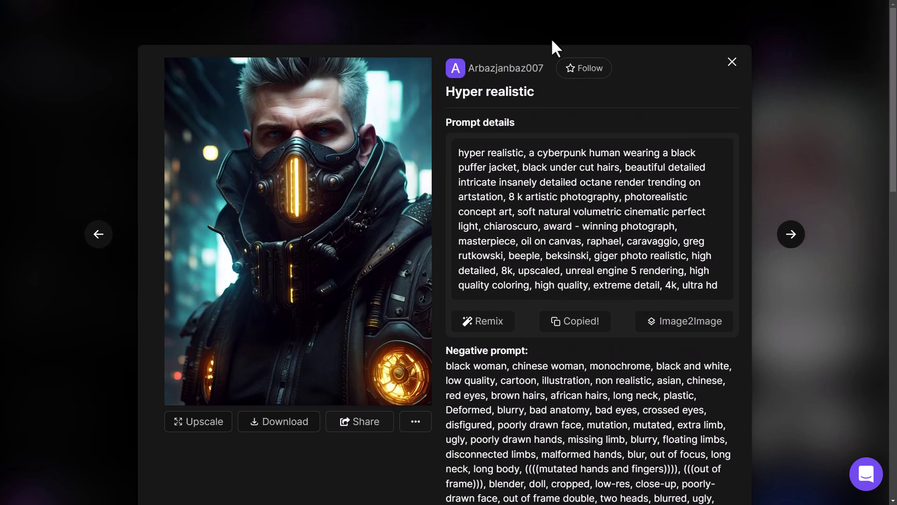
{"action": "left_click", "coordinate": [733, 65]}
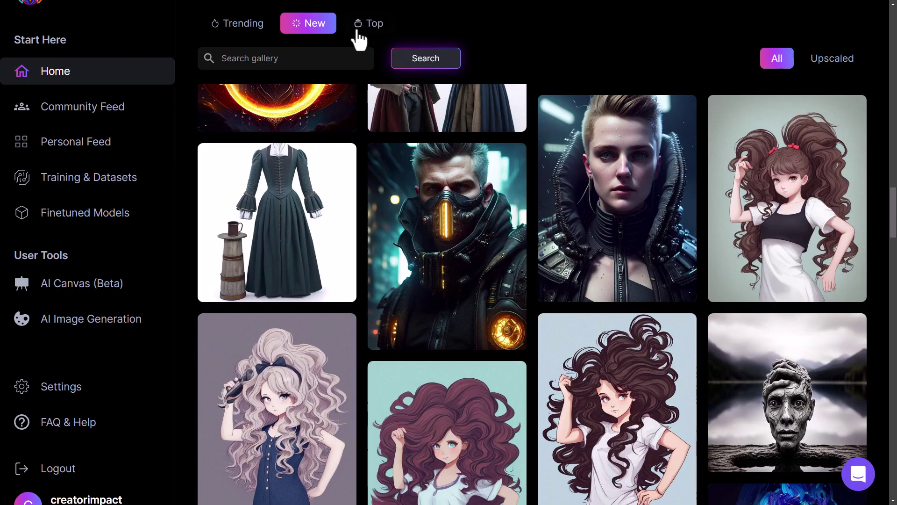
Return to the AI image generation tool and select the RPG 4.0 platform model for generating
{"action": "left_click", "coordinate": [84, 323]}
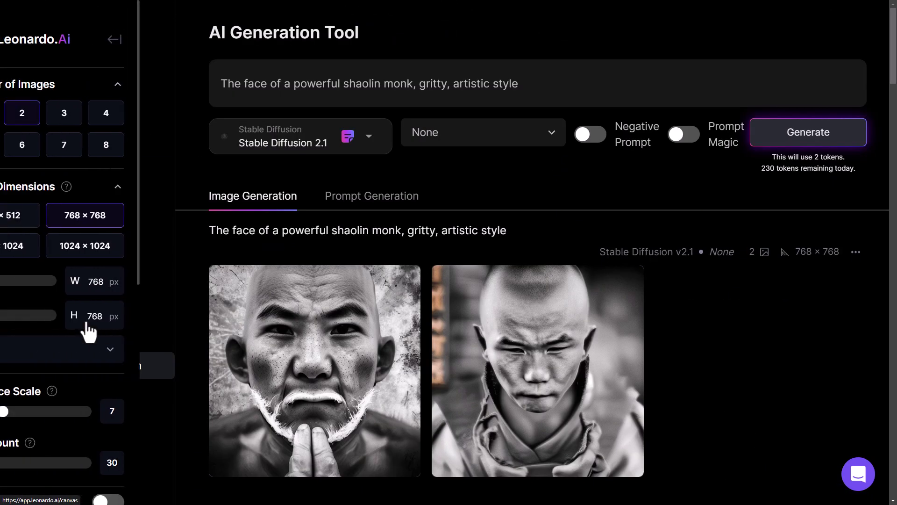
{"action": "left_click", "coordinate": [370, 140]}
{"action": "left_click", "coordinate": [269, 450]}
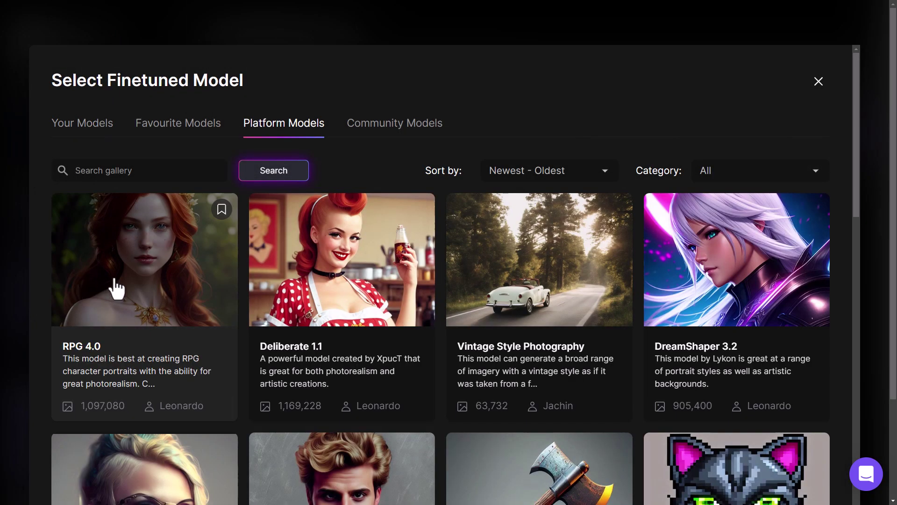
{"action": "left_click", "coordinate": [116, 289]}
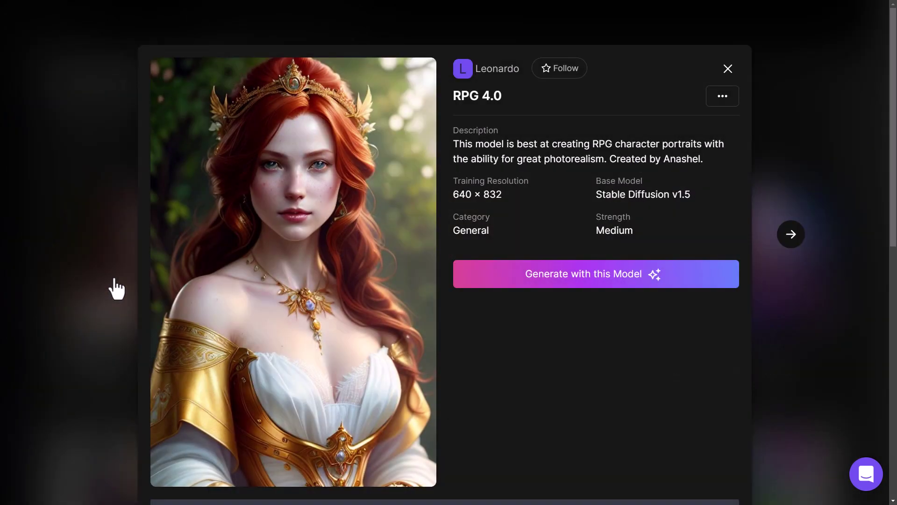
{"action": "left_click", "coordinate": [605, 279]}
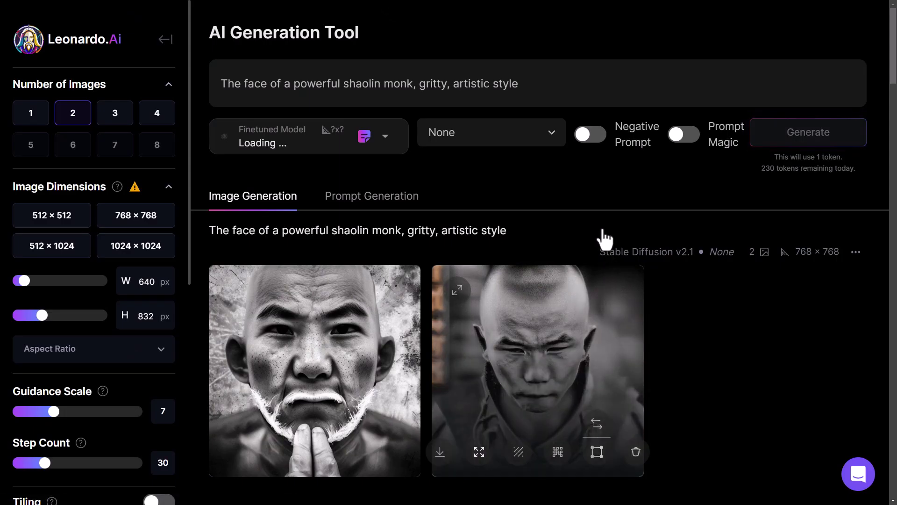
Replace the shaolin monk prompt with the copied hyper realistic cyberpunk prompt and review its wording
{"action": "left_click_drag", "start_coordinate": [556, 86], "coordinate": [220, 85]}
{"action": "key", "text": "ctrl+v"}
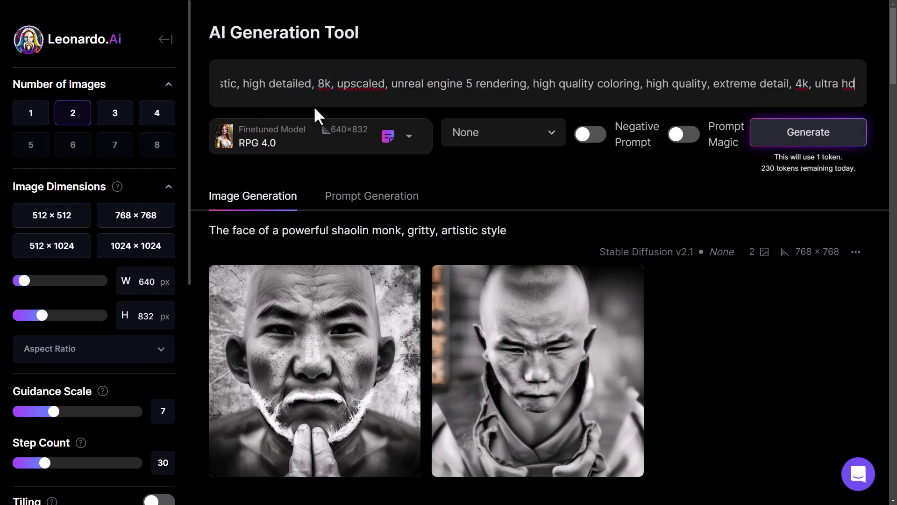
{"action": "left_click_drag", "start_coordinate": [408, 86], "coordinate": [118, 97]}
{"action": "left_click_drag", "start_coordinate": [119, 96], "coordinate": [282, 84]}
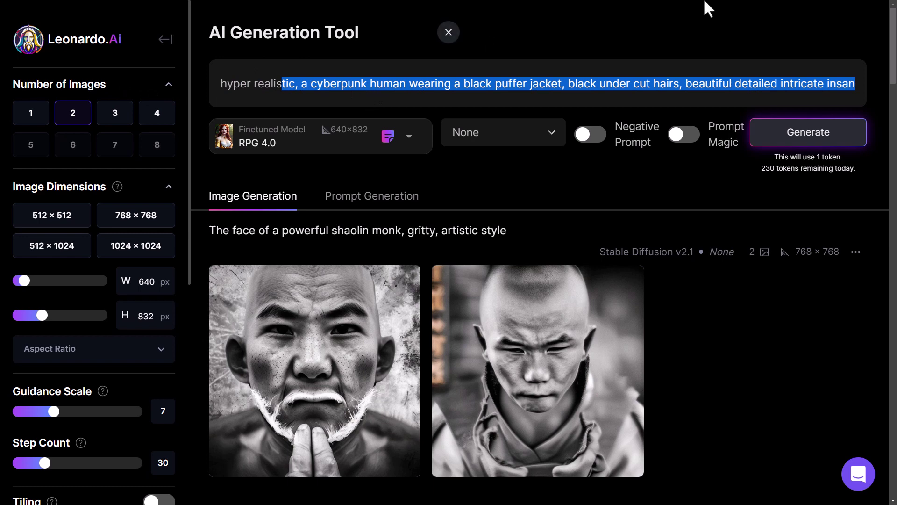
{"action": "left_click", "coordinate": [596, 83]}
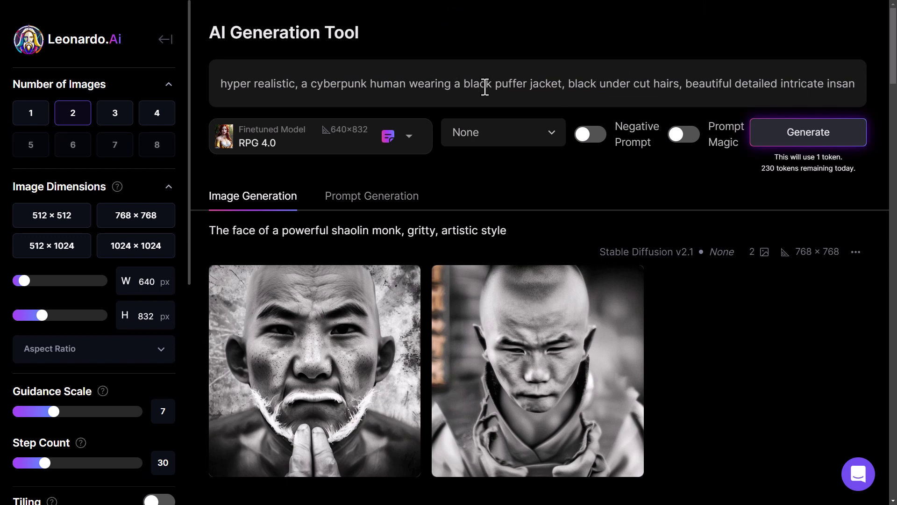
In the prompt, replace "black puffer jacket" with "red sunglasses" and "black under cut hairs" with "dreadlocks, headphones"
{"action": "left_click_drag", "start_coordinate": [469, 86], "coordinate": [561, 83]}
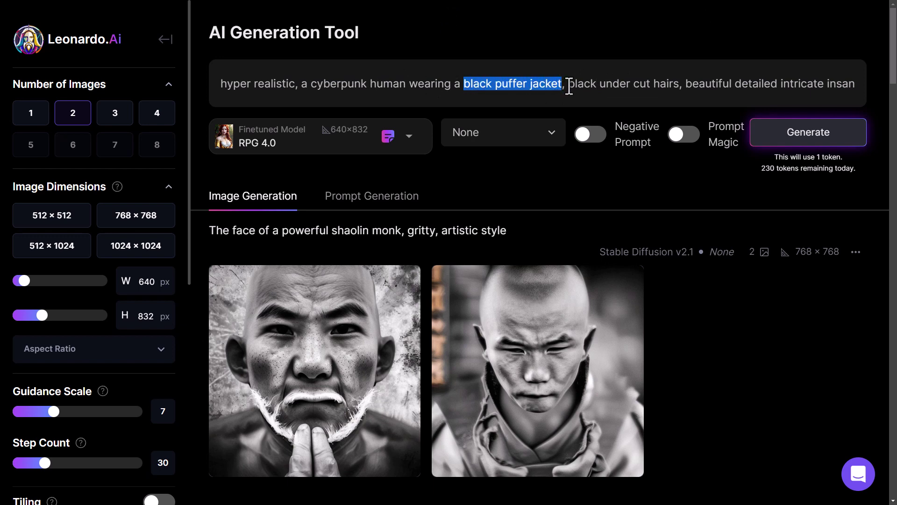
{"action": "type", "text": "red "}
{"action": "type", "text": "sunglass"}
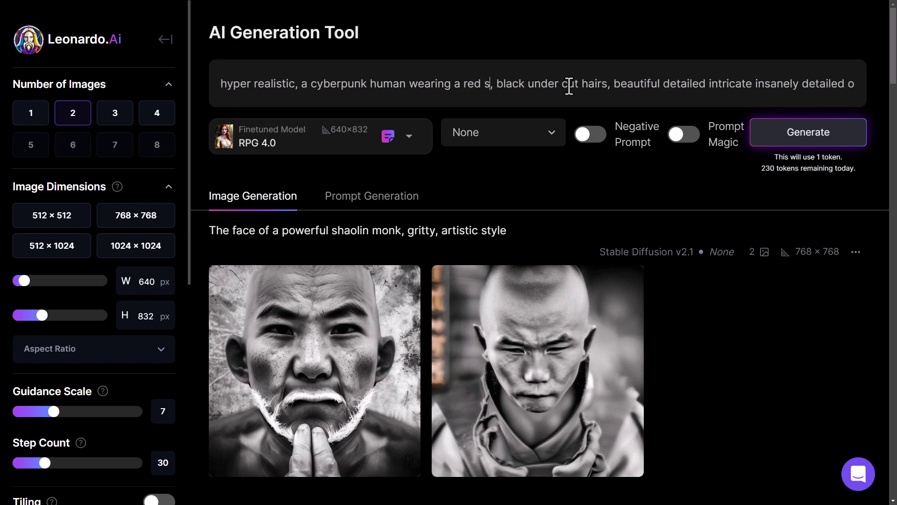
{"action": "type", "text": "es"}
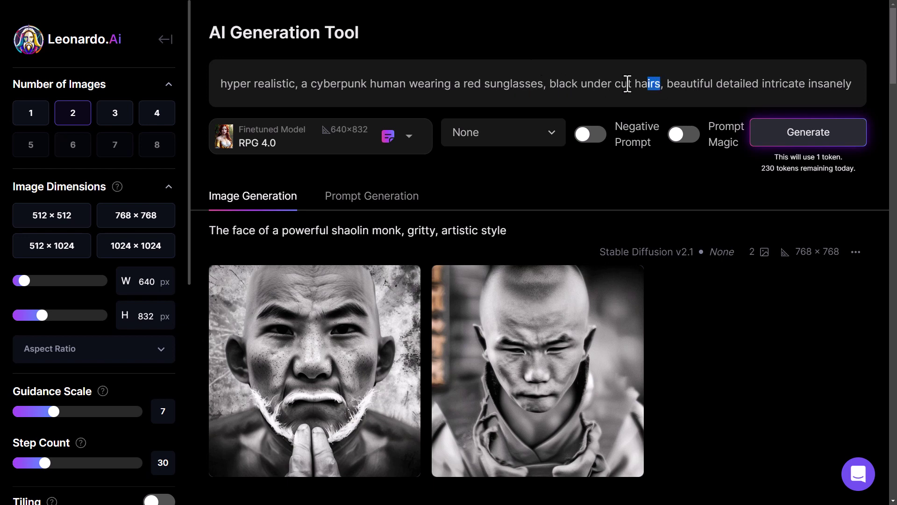
{"action": "left_click_drag", "start_coordinate": [628, 85], "coordinate": [552, 85]}
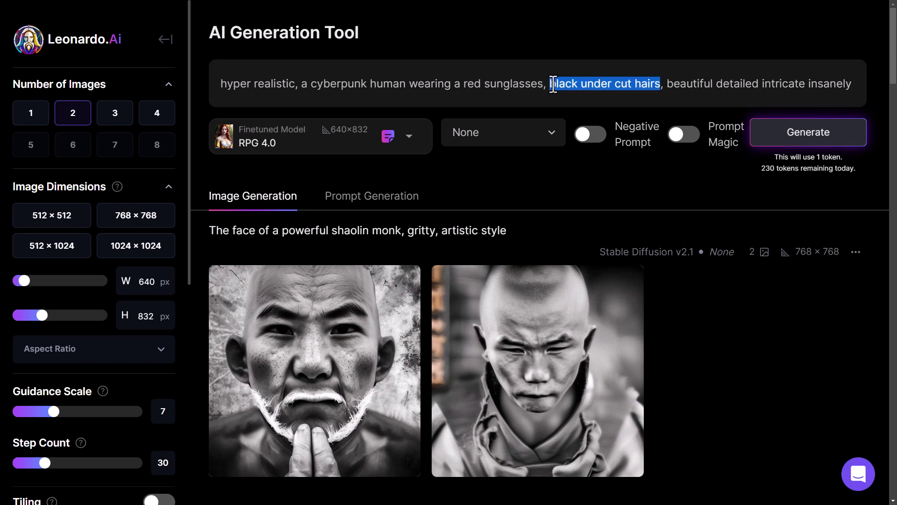
{"action": "type", "text": "dreadlocks"}
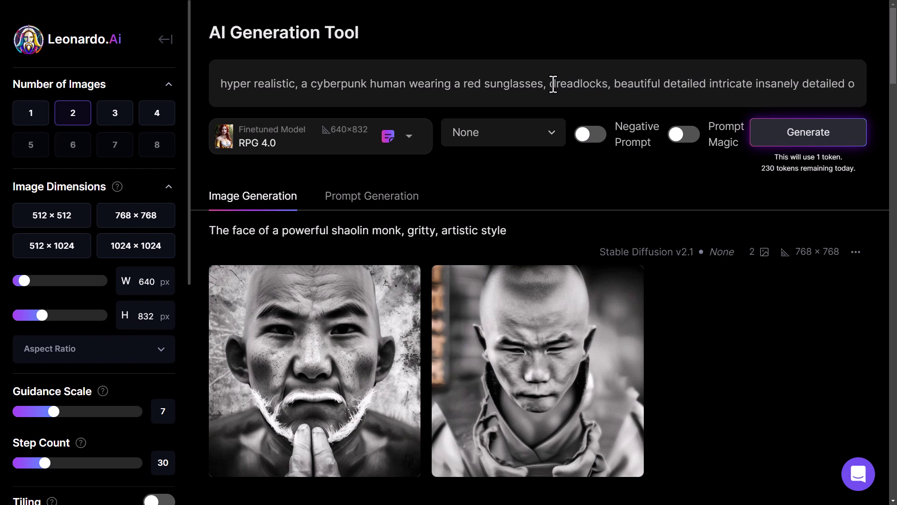
{"action": "type", "text": ", headphones,"}
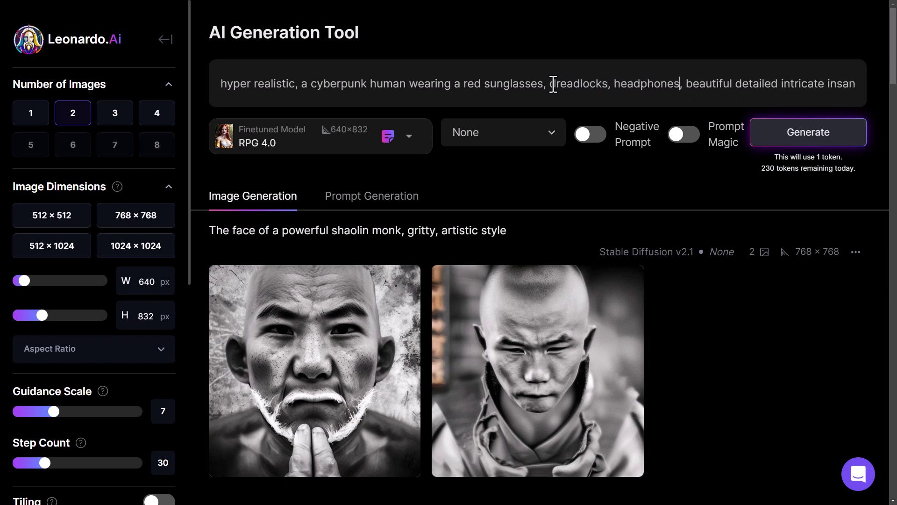
Generate images from the edited cyberpunk prompt and inspect the red-sunglasses portrait with headphones at full size
{"action": "scroll", "coordinate": [467, 84], "scroll_direction": "right", "scroll_amount": 5}
{"action": "left_click_drag", "start_coordinate": [790, 87], "coordinate": [264, 64]}
{"action": "left_click", "coordinate": [264, 64]}
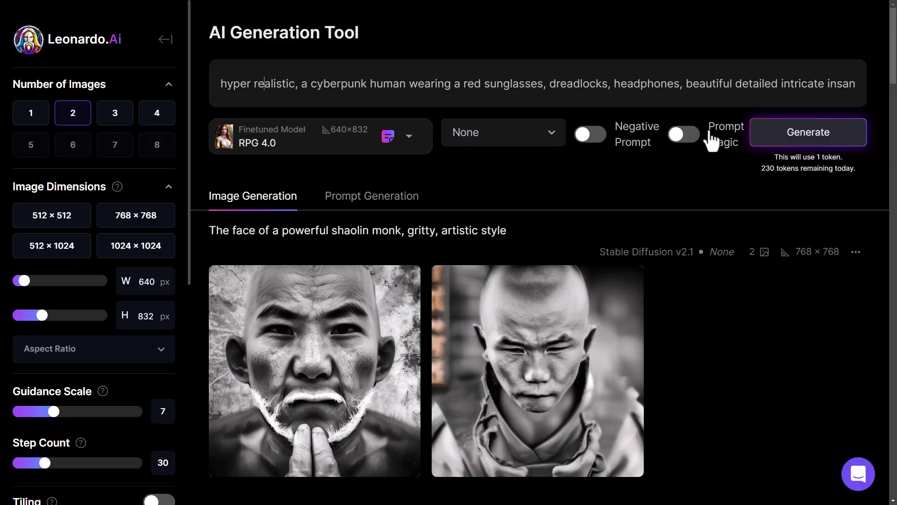
{"action": "left_click", "coordinate": [785, 136]}
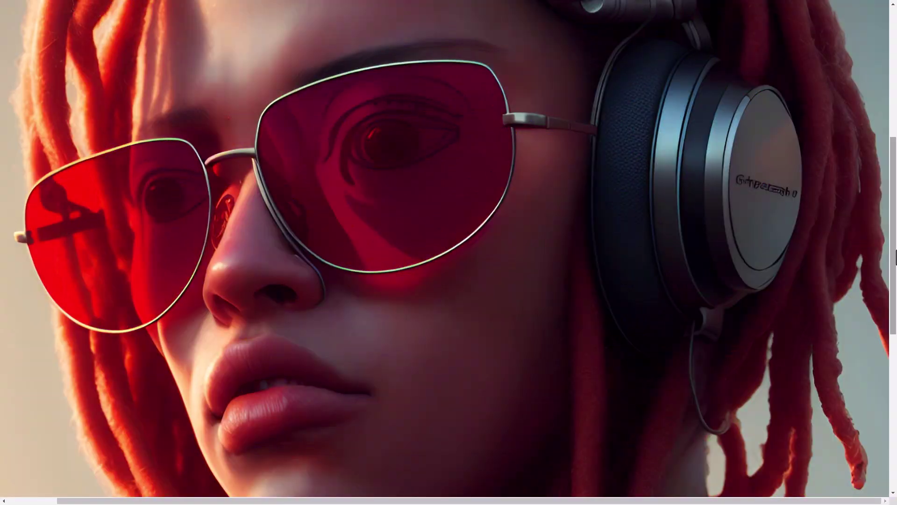
{"action": "mouse_move", "coordinate": [894, 258]}
{"action": "left_mouse_down"}
{"action": "mouse_move", "coordinate": [893, 137]}
{"action": "mouse_move", "coordinate": [894, 394]}
{"action": "mouse_move", "coordinate": [895, 241]}
{"action": "left_mouse_up"}
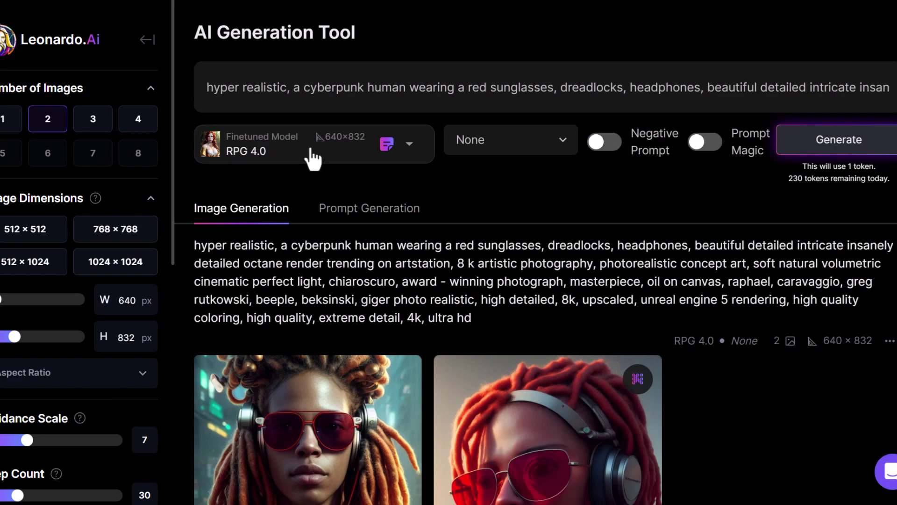
Browse the whole list of platform finetuned models, from RPG 4.0 to Leonardo Signature, and close it without choosing one
{"action": "left_click", "coordinate": [322, 150]}
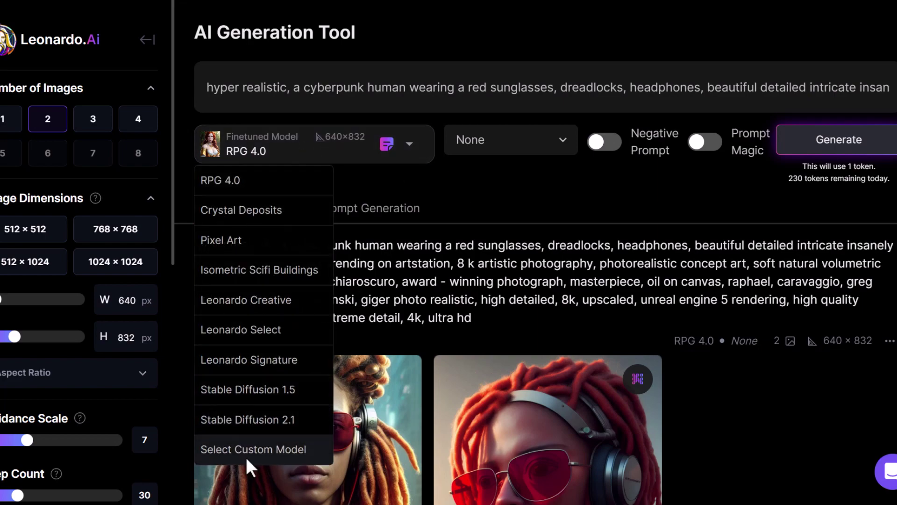
{"action": "left_click", "coordinate": [248, 454]}
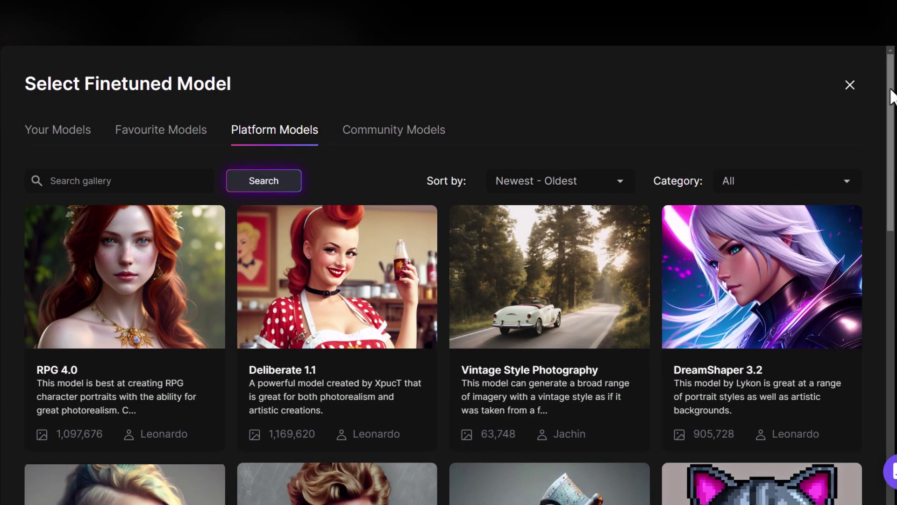
{"action": "left_click_drag", "start_coordinate": [893, 96], "coordinate": [894, 241]}
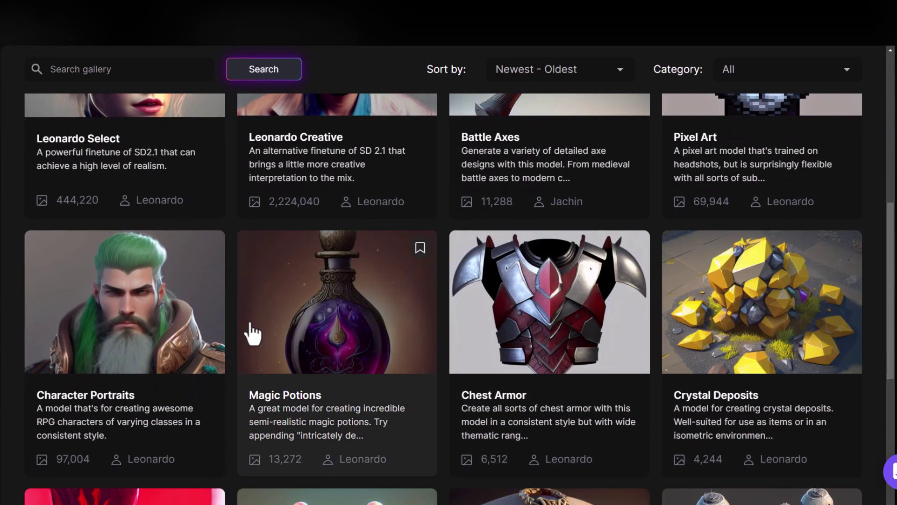
{"action": "scroll", "coordinate": [252, 333], "scroll_direction": "down", "scroll_amount": 5}
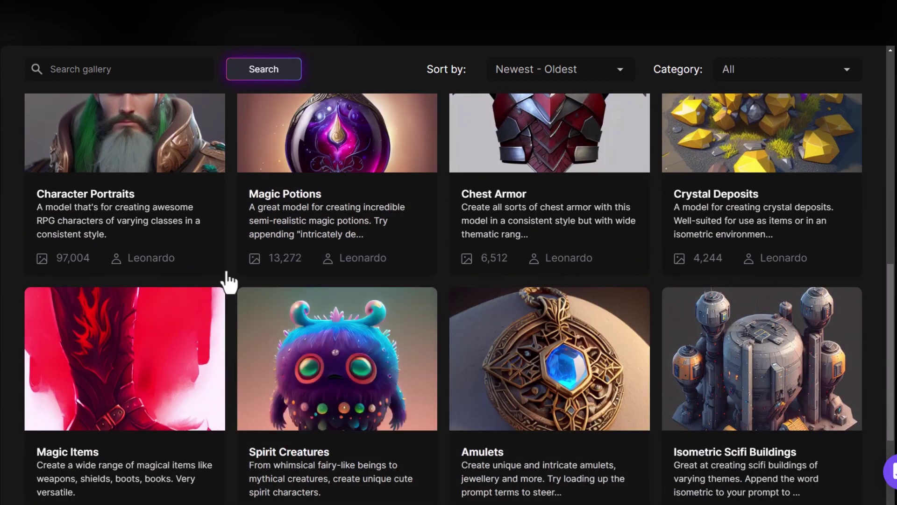
{"action": "scroll", "coordinate": [143, 208], "scroll_direction": "up", "scroll_amount": 2}
{"action": "scroll", "coordinate": [480, 330], "scroll_direction": "down", "scroll_amount": 3}
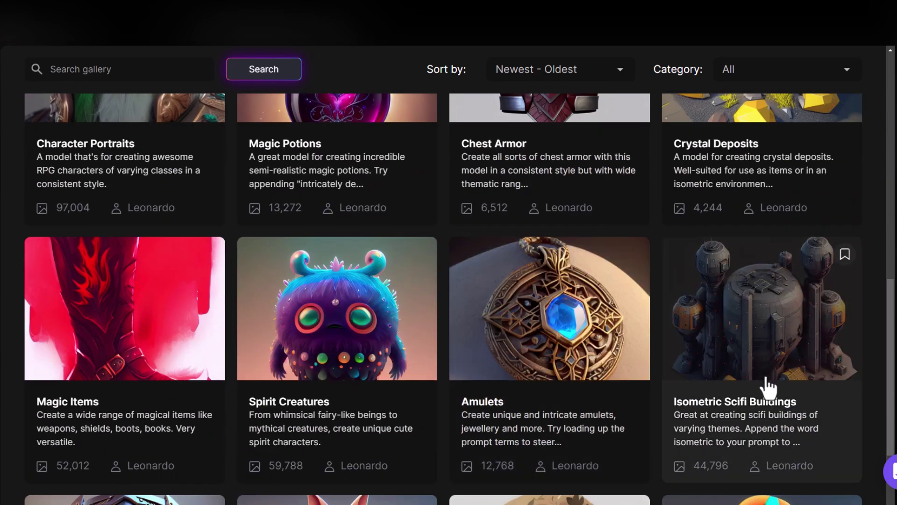
{"action": "scroll", "coordinate": [726, 364], "scroll_direction": "down", "scroll_amount": 4}
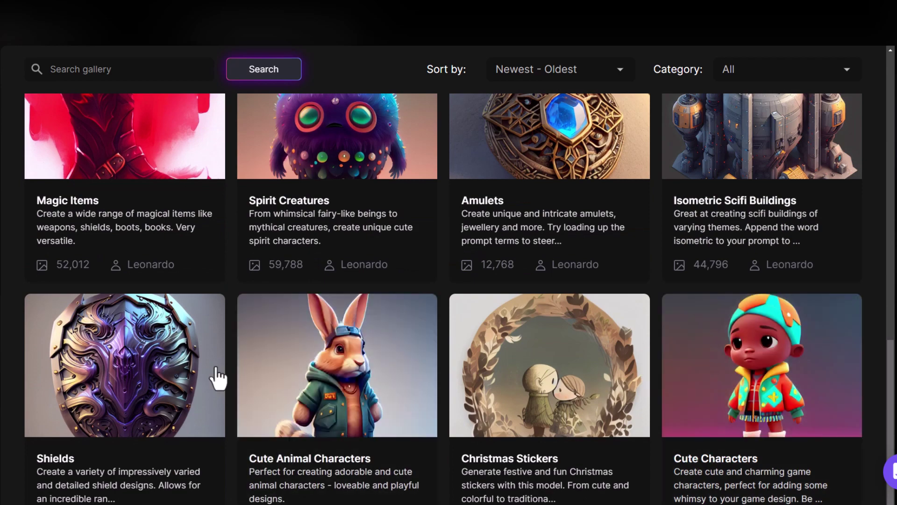
{"action": "scroll", "coordinate": [220, 376], "scroll_direction": "down", "scroll_amount": 4}
{"action": "scroll", "coordinate": [286, 373], "scroll_direction": "down", "scroll_amount": 6}
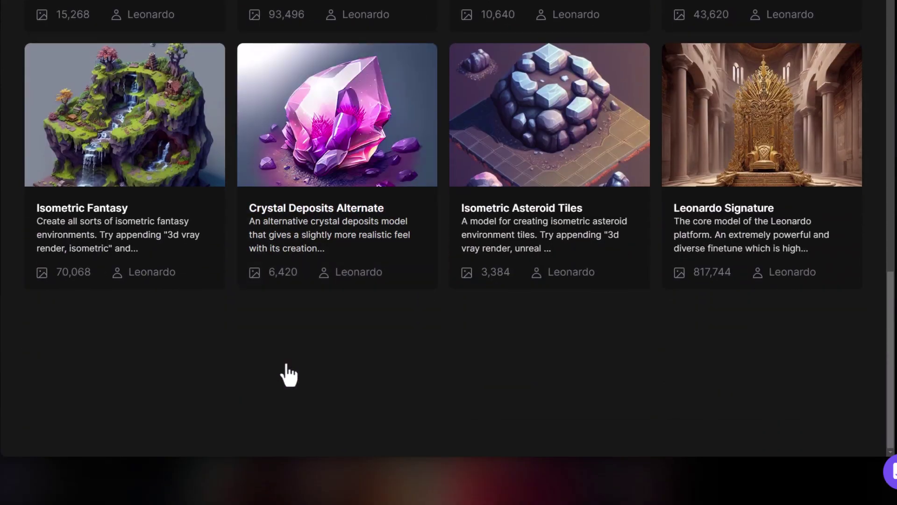
{"action": "left_click_drag", "start_coordinate": [893, 315], "coordinate": [893, 135]}
{"action": "scroll", "coordinate": [485, 360], "scroll_direction": "up", "scroll_amount": 2}
{"action": "scroll", "coordinate": [484, 360], "scroll_direction": "up", "scroll_amount": 3}
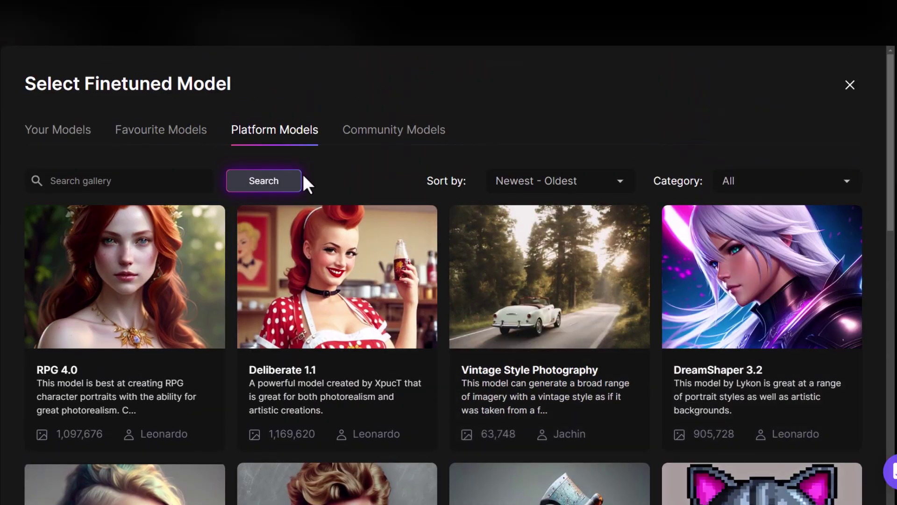
{"action": "left_click", "coordinate": [854, 97]}
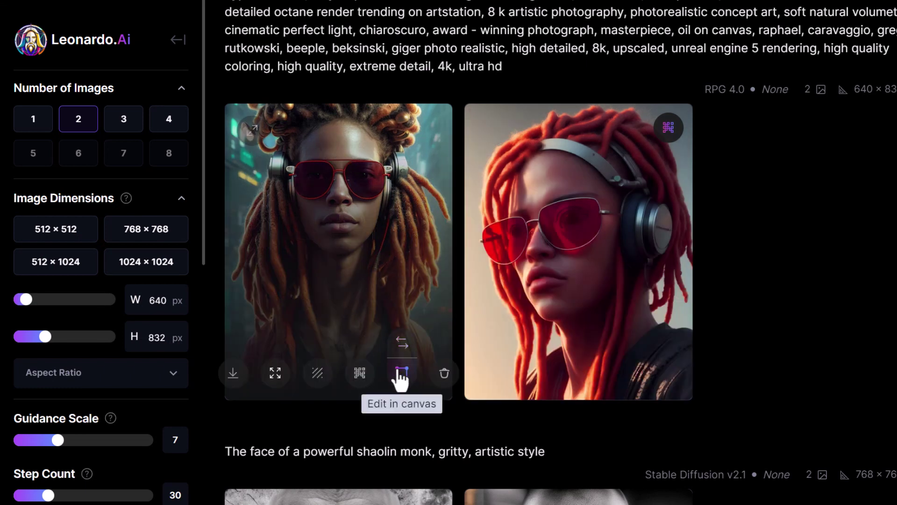
Open the front-facing dreadlocks portrait in the canvas editor and place a 640 × 768 generation frame extending above the head
{"action": "left_click", "coordinate": [401, 374]}
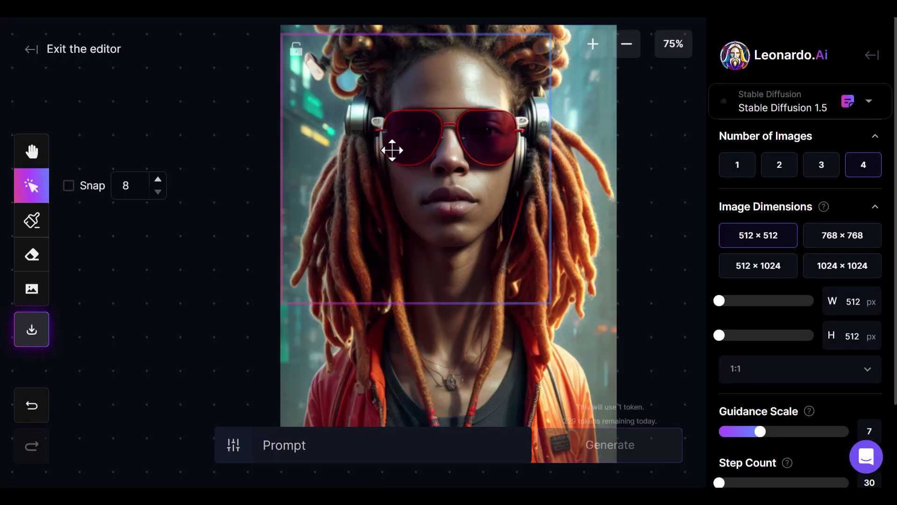
{"action": "scroll", "coordinate": [424, 206], "scroll_direction": "up", "scroll_amount": 1}
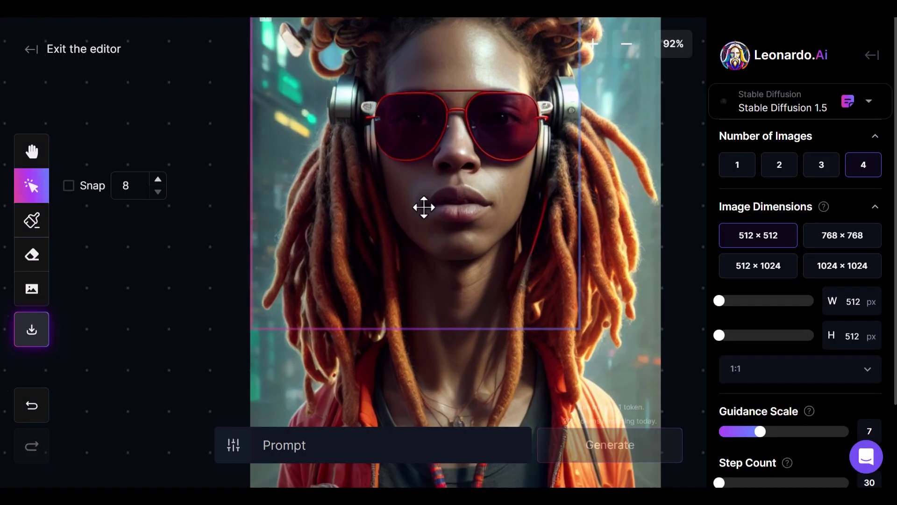
{"action": "scroll", "coordinate": [432, 231], "scroll_direction": "down", "scroll_amount": 3}
{"action": "left_click_drag", "start_coordinate": [435, 243], "coordinate": [432, 163]}
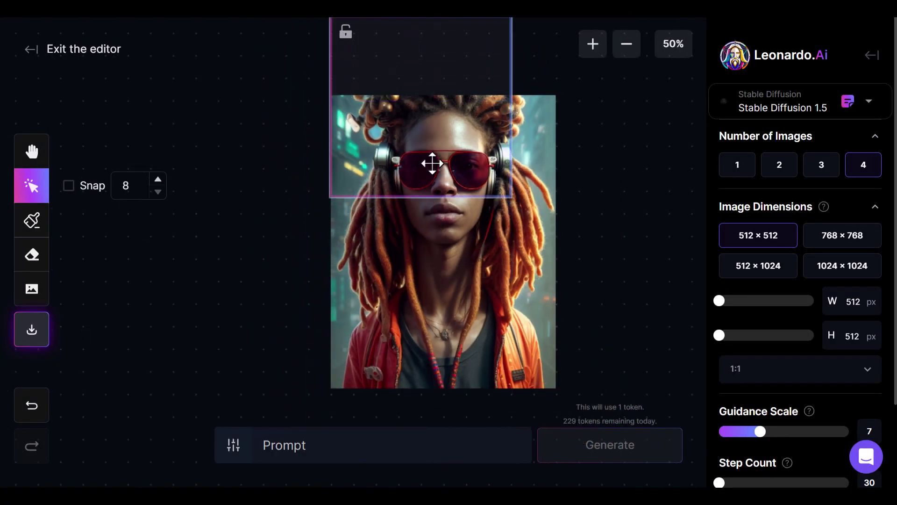
{"action": "left_click", "coordinate": [860, 234]}
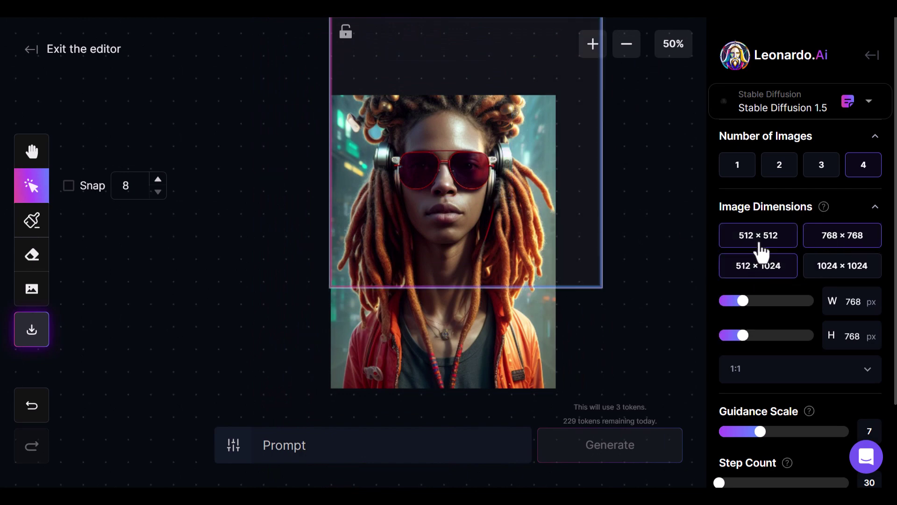
{"action": "left_click_drag", "start_coordinate": [743, 301], "coordinate": [732, 301]}
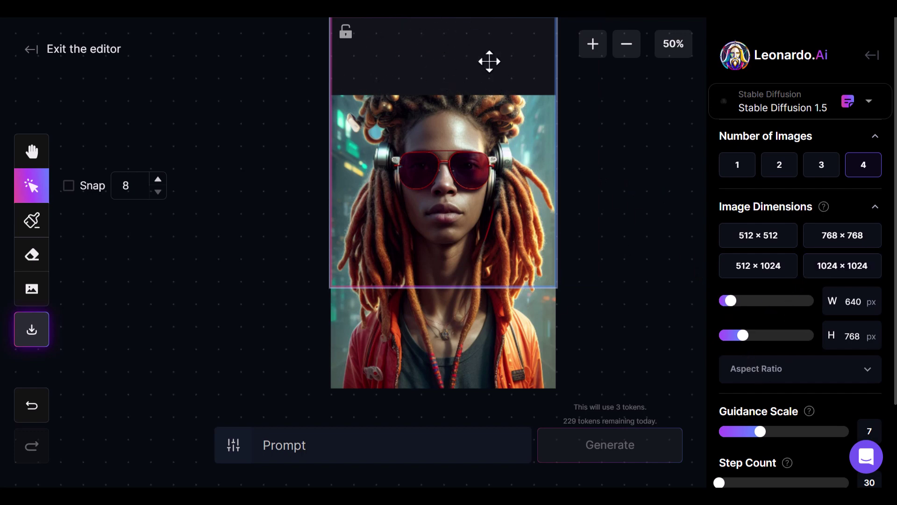
Generate the frame's missing area with the prompt "orange dreadlocks" and go through the variations up to the fourth
{"action": "left_click", "coordinate": [328, 452]}
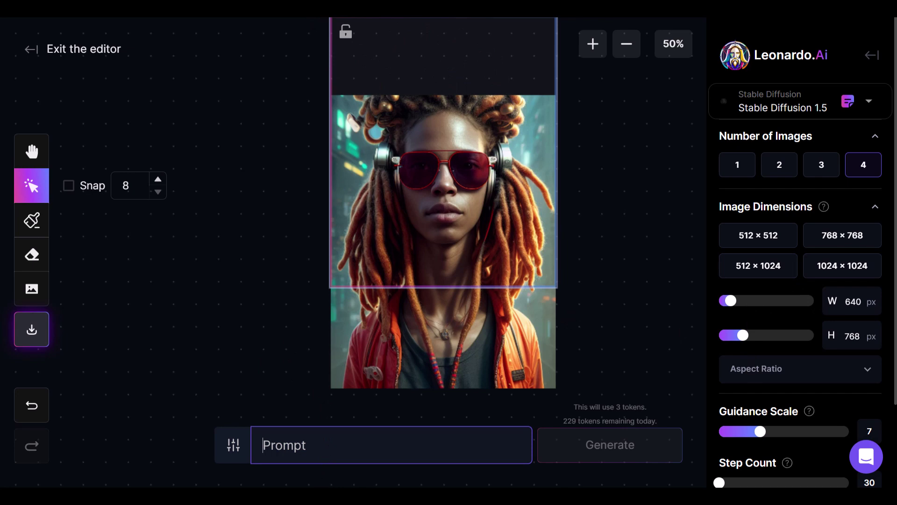
{"action": "type", "text": "orange dreadlocks"}
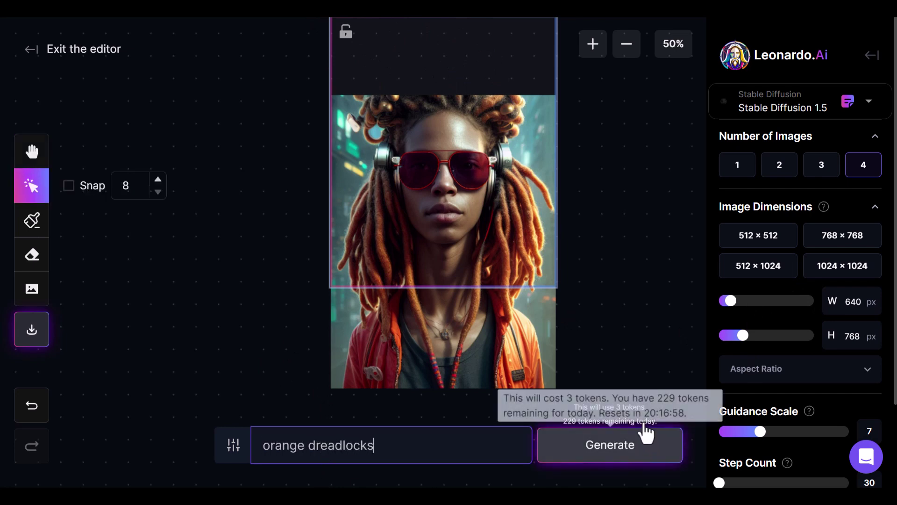
{"action": "left_click", "coordinate": [641, 449]}
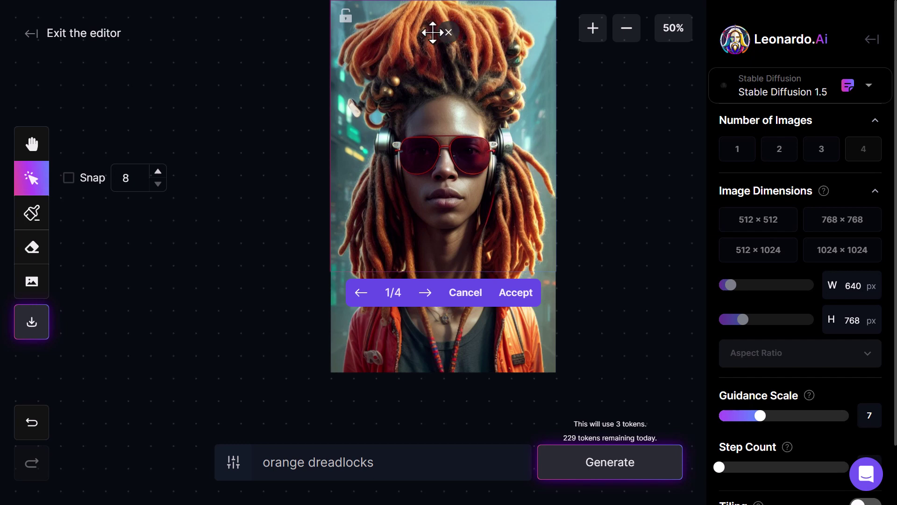
{"action": "left_click", "coordinate": [425, 294]}
{"action": "left_click", "coordinate": [426, 293]}
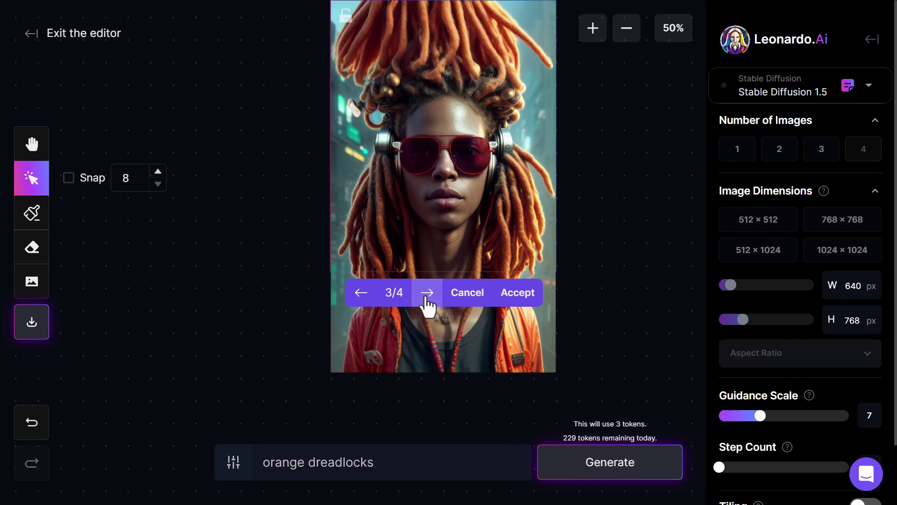
{"action": "left_click", "coordinate": [427, 293]}
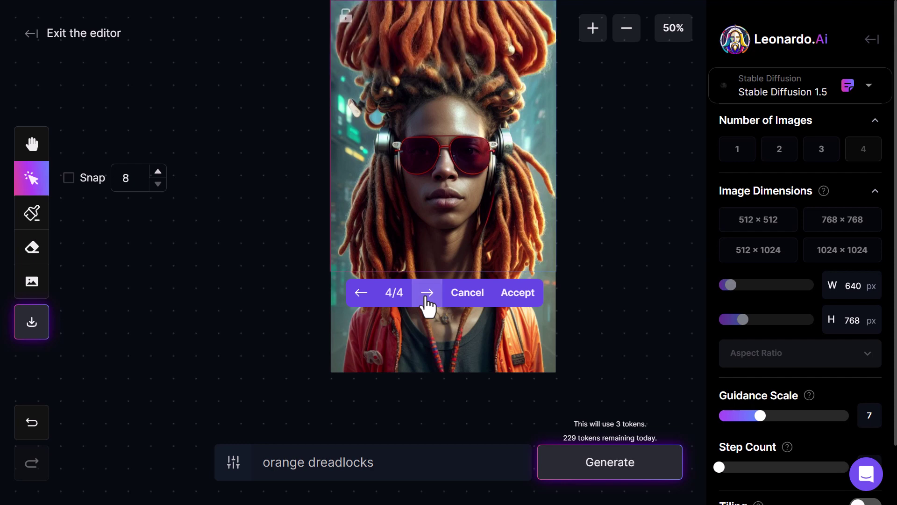
Go back to the first generated variation of the extended hair and accept it
{"action": "left_click", "coordinate": [364, 295]}
{"action": "left_click", "coordinate": [363, 295]}
{"action": "left_click", "coordinate": [363, 296]}
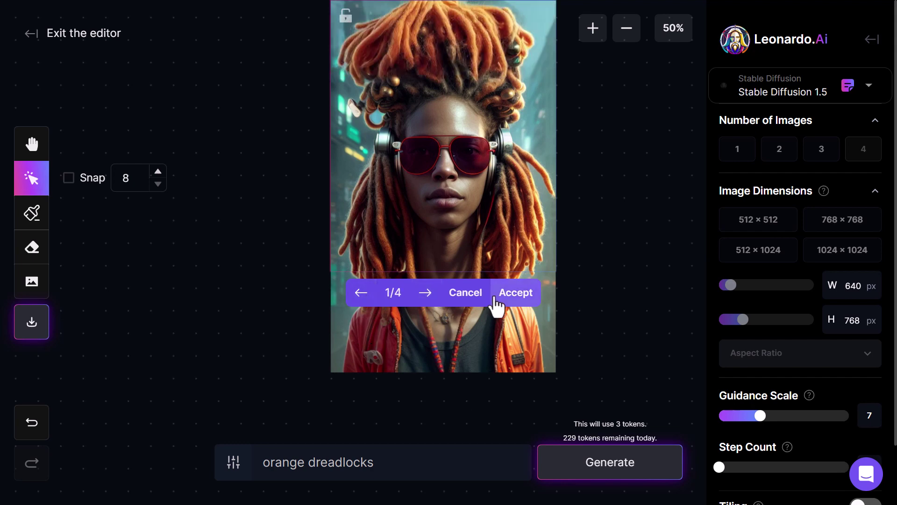
{"action": "left_click", "coordinate": [509, 299]}
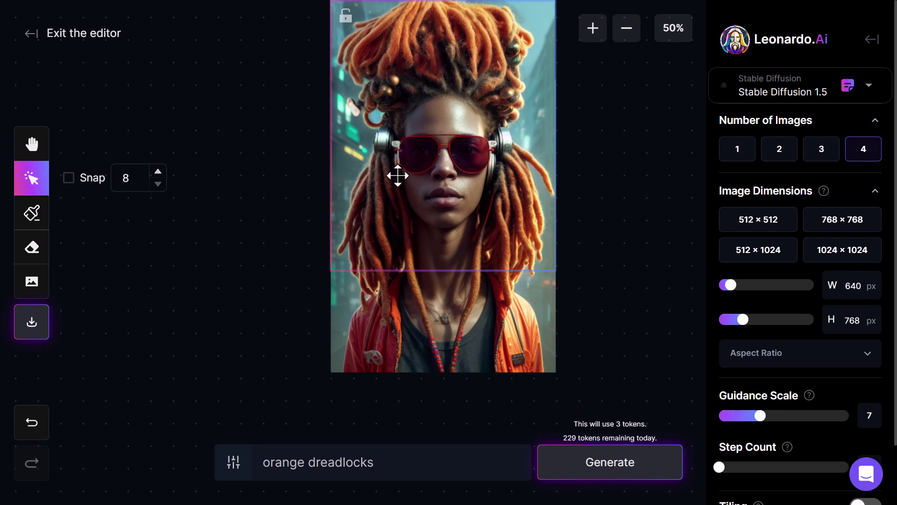
Paint a mask over the red sunglasses on the portrait using an enlarged mask brush
{"action": "left_click", "coordinate": [31, 214]}
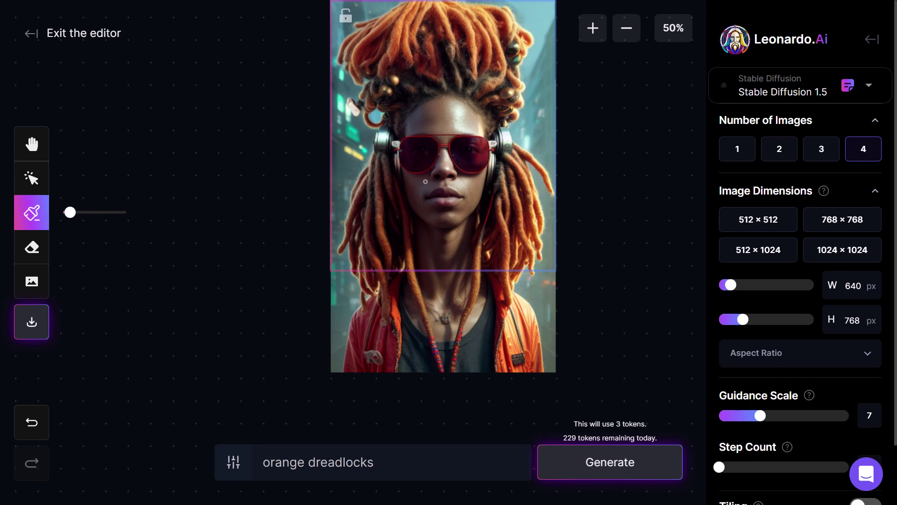
{"action": "left_click_drag", "start_coordinate": [70, 212], "coordinate": [102, 213]}
{"action": "mouse_move", "coordinate": [425, 163]}
{"action": "left_mouse_down"}
{"action": "mouse_move", "coordinate": [414, 140]}
{"action": "mouse_move", "coordinate": [446, 138]}
{"action": "mouse_move", "coordinate": [475, 161]}
{"action": "mouse_move", "coordinate": [460, 157]}
{"action": "left_mouse_up"}
Replace the prompt with "green sunglasses on a person with orange dreadlocks"
{"action": "left_click_drag", "start_coordinate": [374, 462], "coordinate": [170, 461]}
{"action": "type", "text": "gree"}
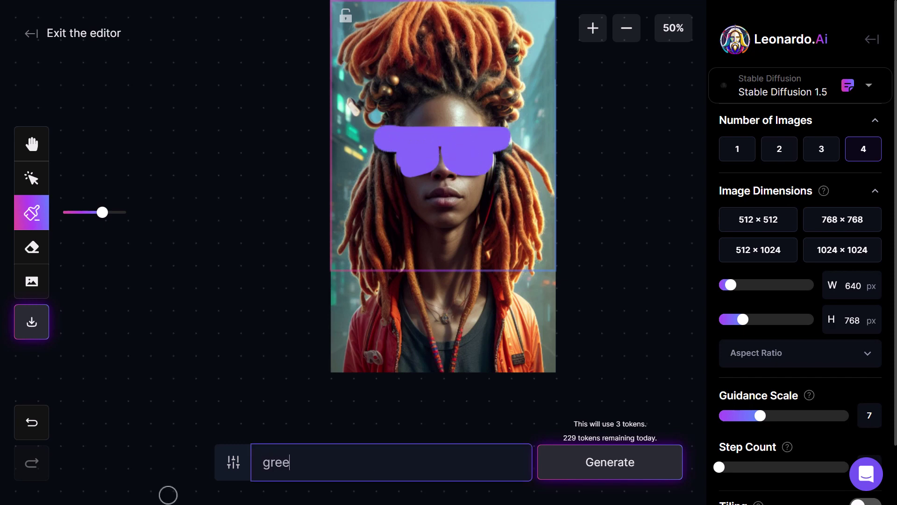
{"action": "type", "text": "n sunglasses "}
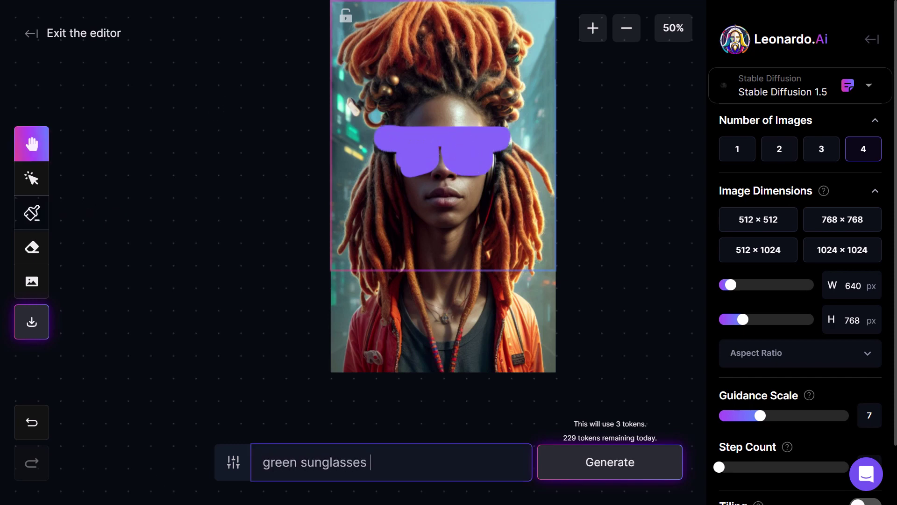
{"action": "type", "text": "on a perso"}
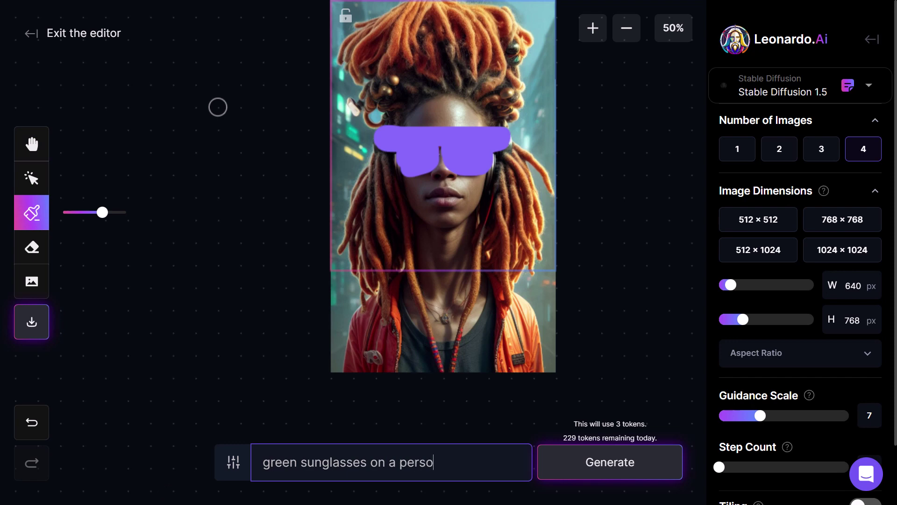
{"action": "type", "text": "n with orange dradlocks"}
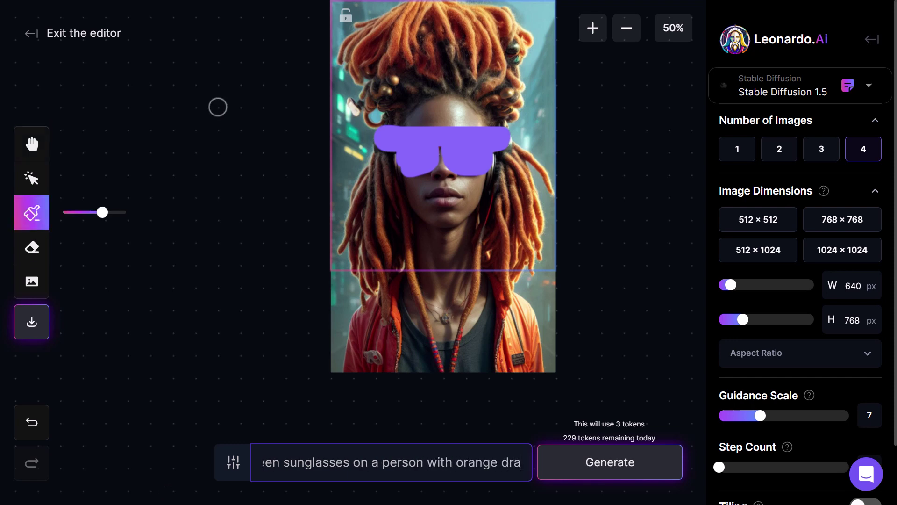
{"action": "key", "text": "Left"}
{"action": "key", "text": "Left"}
{"action": "key", "text": "Left"}
{"action": "key", "text": "Left"}
{"action": "key", "text": "Left"}
{"action": "key", "text": "Left"}
{"action": "key", "text": "Left"}
{"action": "type", "text": "e"}
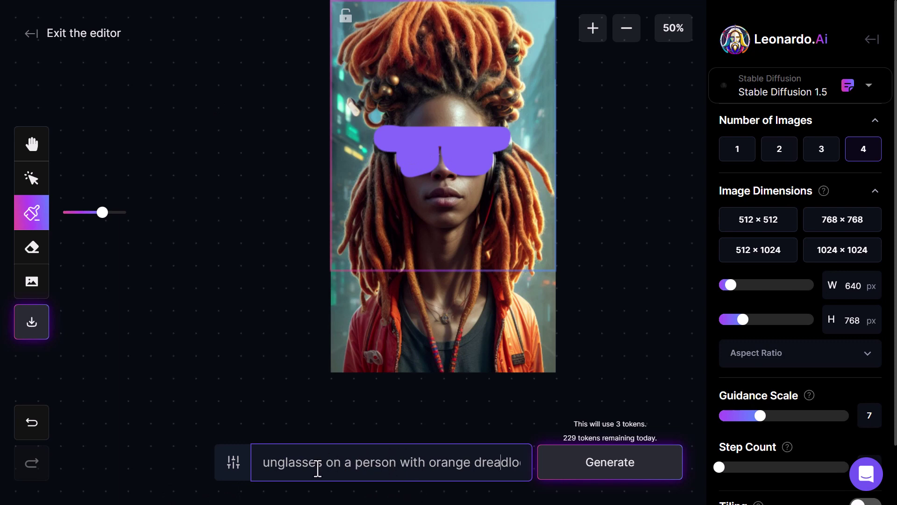
Change "orange" to "green" in the dreadlocks prompt and generate the masked sunglasses area
{"action": "left_click_drag", "start_coordinate": [428, 463], "coordinate": [468, 462]}
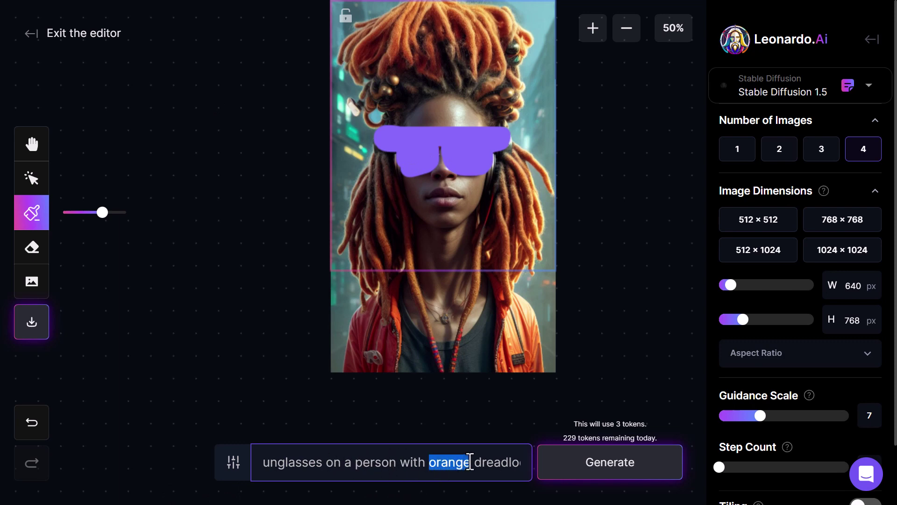
{"action": "type", "text": "gree"}
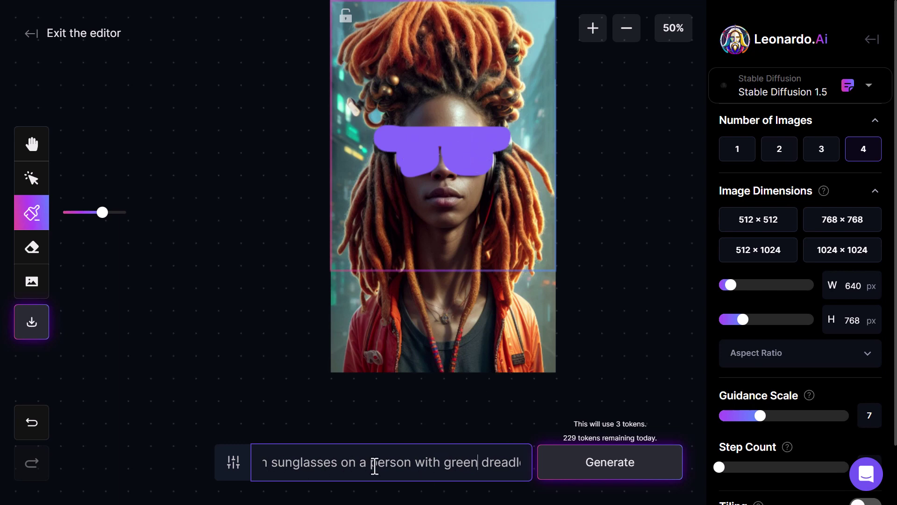
{"action": "left_click", "coordinate": [602, 467]}
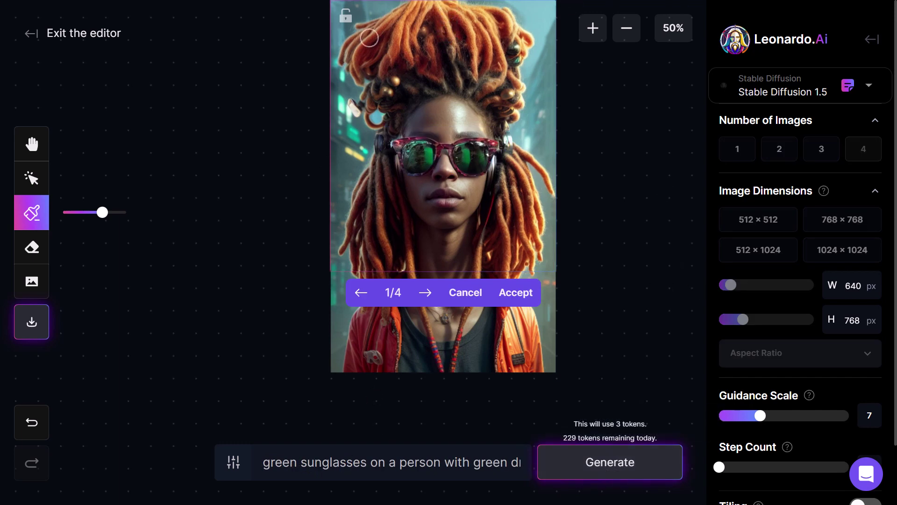
Select the eraser and turn on its Mask Only option
{"action": "left_click", "coordinate": [29, 253]}
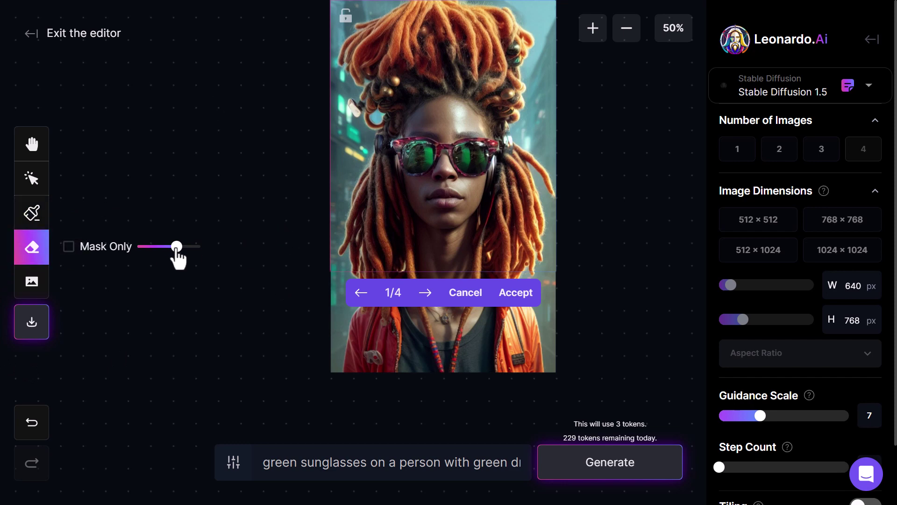
{"action": "left_click", "coordinate": [69, 248]}
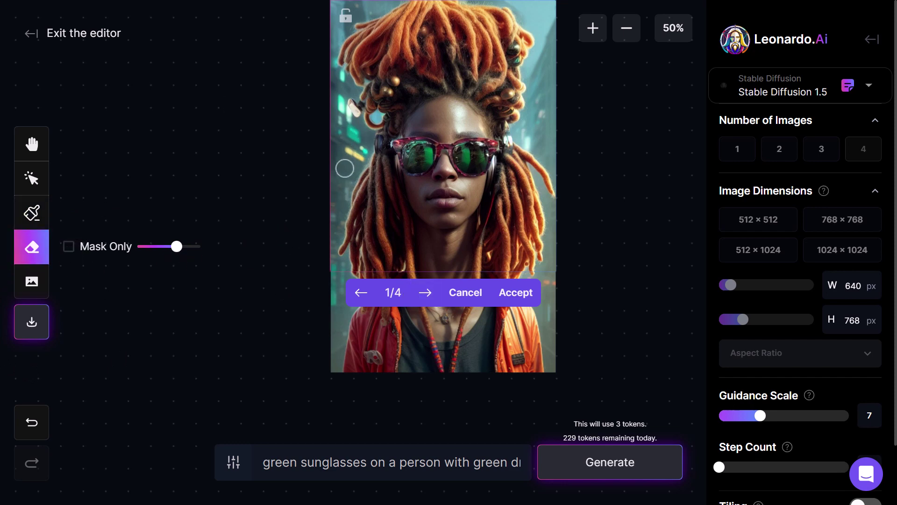
{"action": "left_click", "coordinate": [69, 247]}
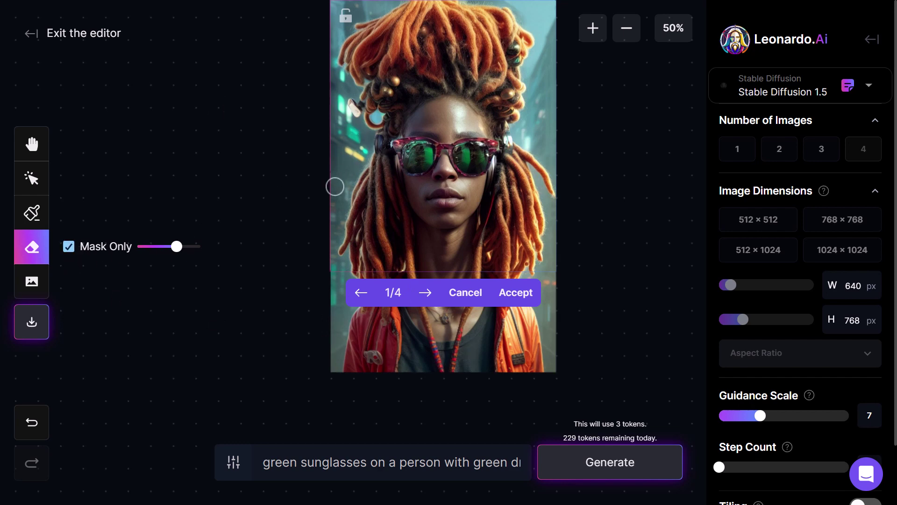
Go through the four sunglasses variations and accept the second one, with the dark red frames and green lenses
{"action": "left_click", "coordinate": [426, 293]}
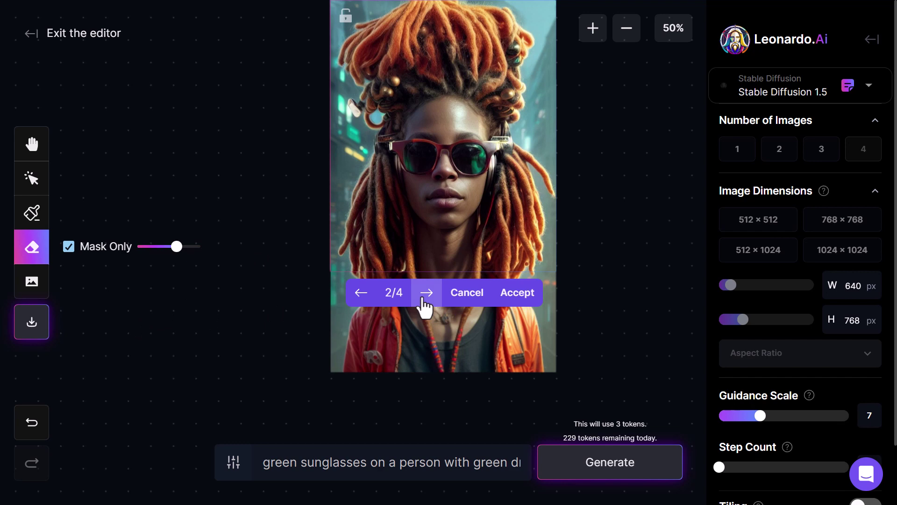
{"action": "left_click", "coordinate": [425, 294]}
{"action": "left_click", "coordinate": [425, 293]}
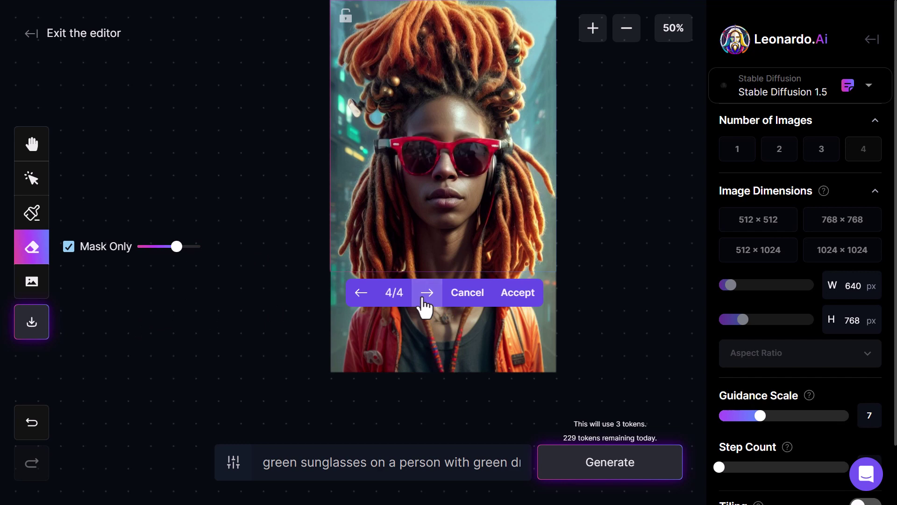
{"action": "left_click", "coordinate": [360, 293]}
{"action": "left_click", "coordinate": [361, 293]}
{"action": "left_click", "coordinate": [514, 293]}
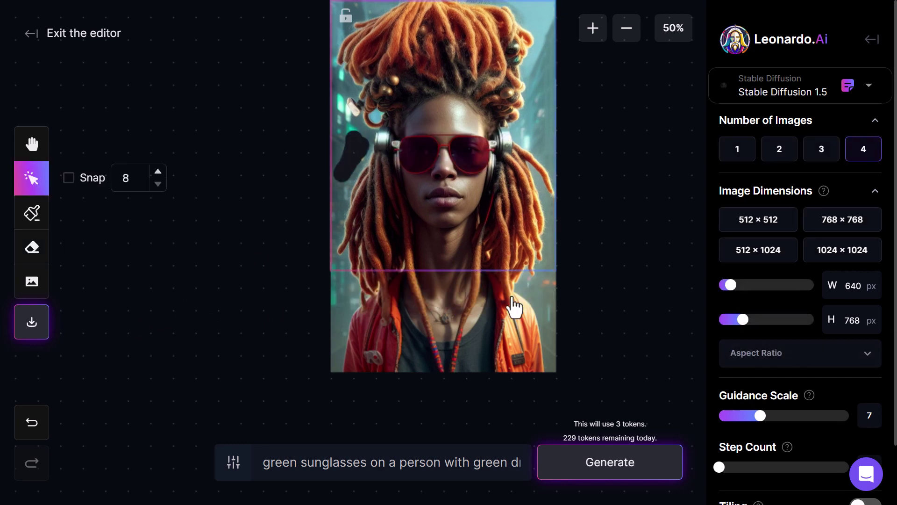
With Mask Only off, erase the background on both sides of the head inside the generation frame
{"action": "left_click", "coordinate": [21, 245]}
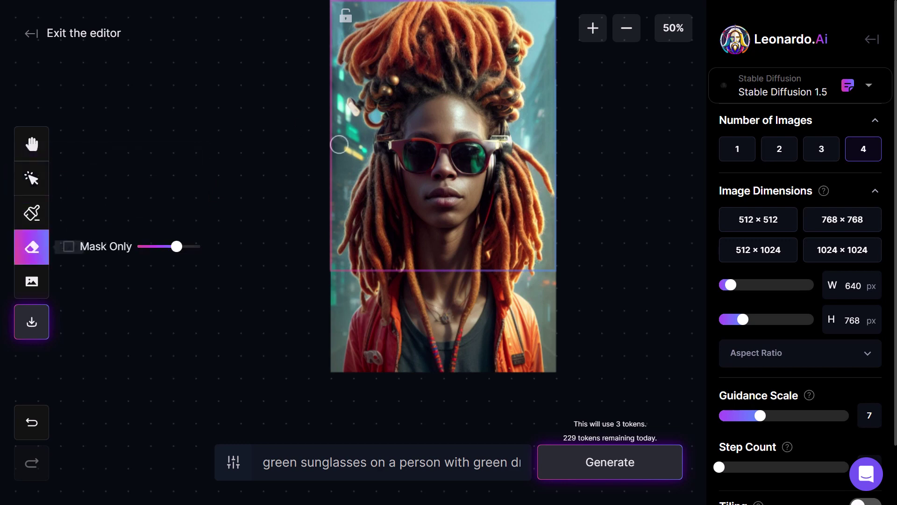
{"action": "mouse_move", "coordinate": [339, 144]}
{"action": "left_mouse_down"}
{"action": "mouse_move", "coordinate": [347, 180]}
{"action": "mouse_move", "coordinate": [336, 163]}
{"action": "mouse_move", "coordinate": [343, 148]}
{"action": "mouse_move", "coordinate": [337, 153]}
{"action": "mouse_move", "coordinate": [335, 106]}
{"action": "left_mouse_up"}
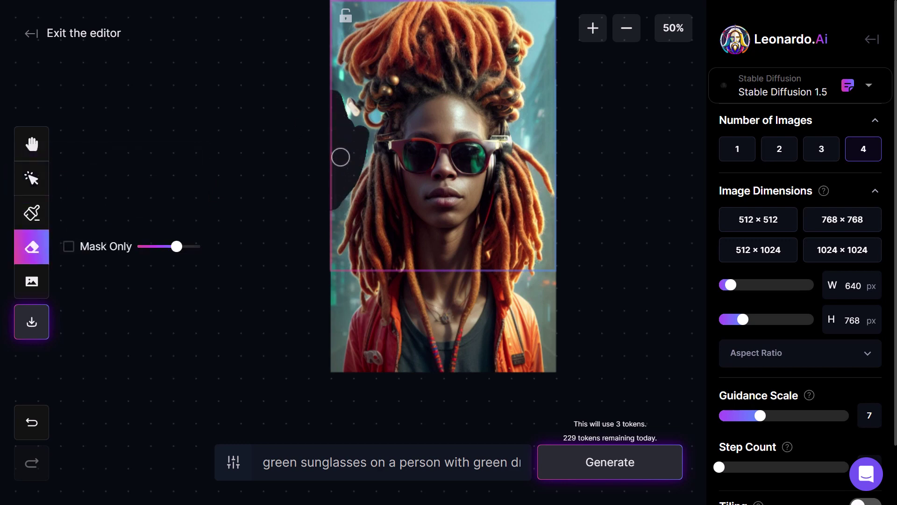
{"action": "mouse_move", "coordinate": [341, 157]}
{"action": "left_mouse_down"}
{"action": "mouse_move", "coordinate": [330, 250]}
{"action": "mouse_move", "coordinate": [346, 155]}
{"action": "left_mouse_up"}
{"action": "mouse_move", "coordinate": [555, 171]}
{"action": "left_mouse_down"}
{"action": "mouse_move", "coordinate": [545, 145]}
{"action": "mouse_move", "coordinate": [555, 26]}
{"action": "mouse_move", "coordinate": [531, 7]}
{"action": "left_mouse_up"}
Generate the erased background with the prompt "bright lights" and compare the variations, ending on the second
{"action": "left_click", "coordinate": [465, 469]}
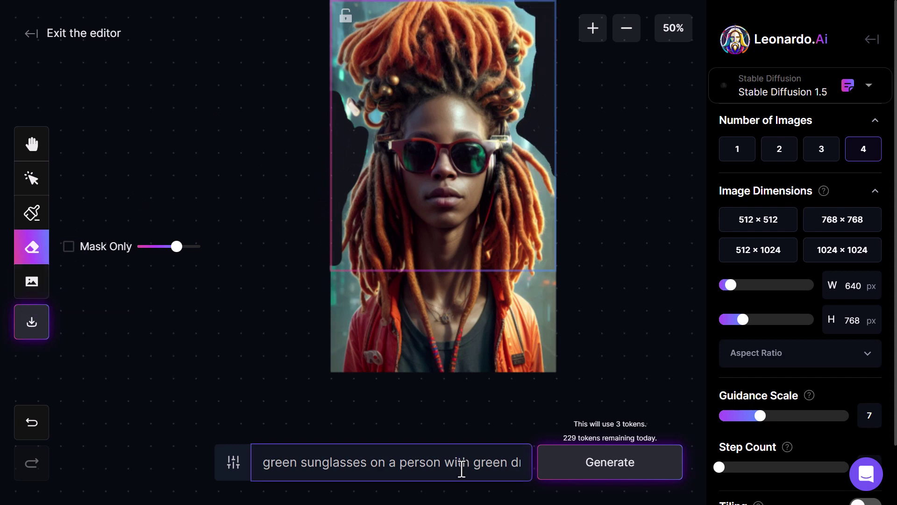
{"action": "key", "text": "ctrl+a"}
{"action": "type", "text": "b"}
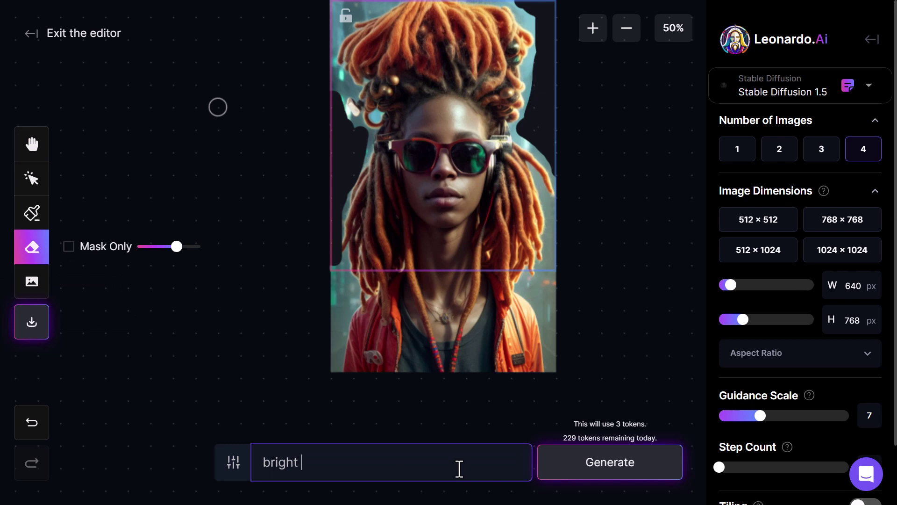
{"action": "left_click", "coordinate": [616, 465]}
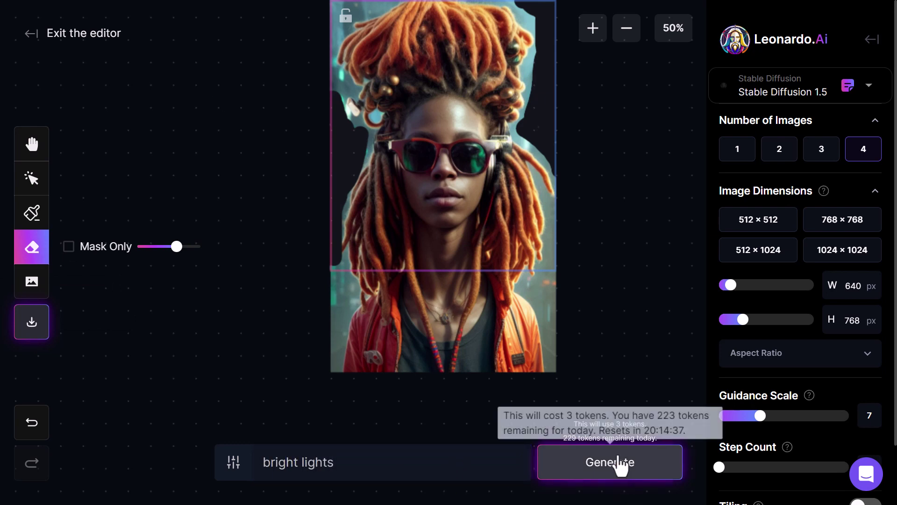
{"action": "left_click", "coordinate": [425, 292]}
{"action": "left_click", "coordinate": [362, 293]}
{"action": "left_click", "coordinate": [425, 293]}
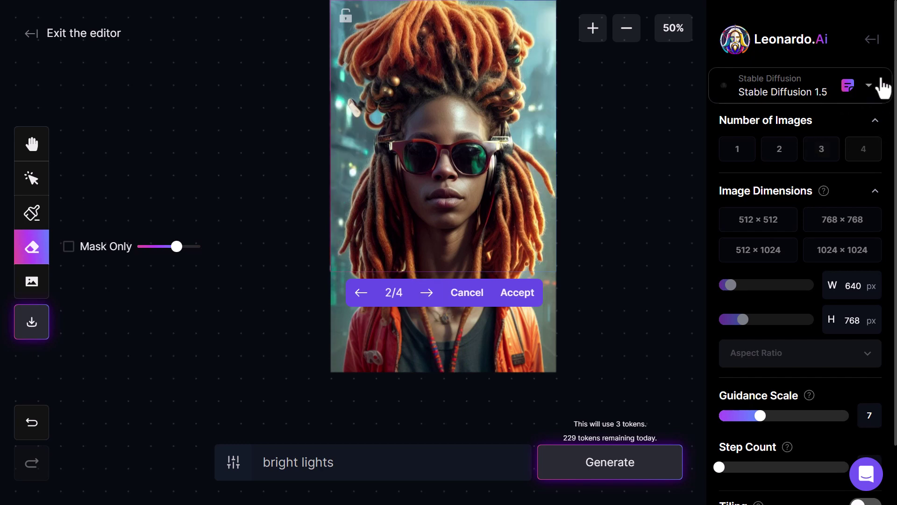
Review the available Stable Diffusion models and the remaining generation settings down to Tiling without changing any
{"action": "left_click", "coordinate": [870, 87]}
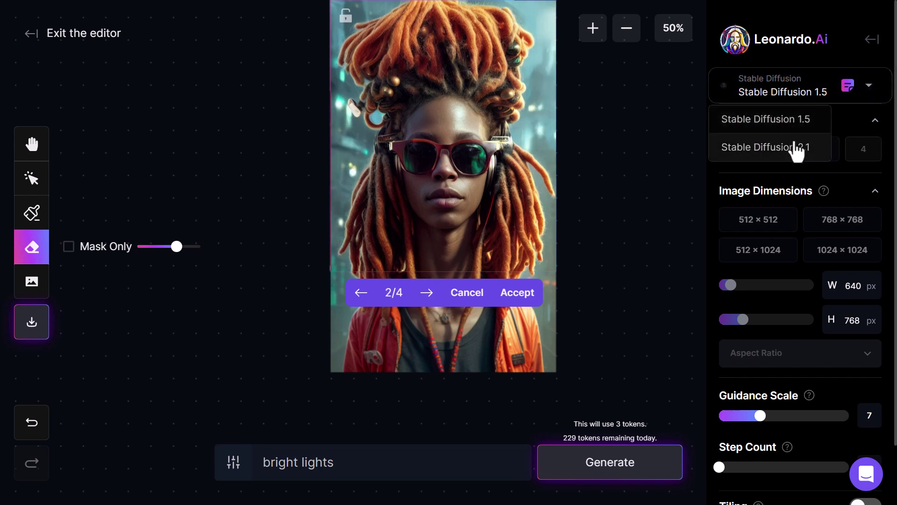
{"action": "left_click", "coordinate": [803, 39]}
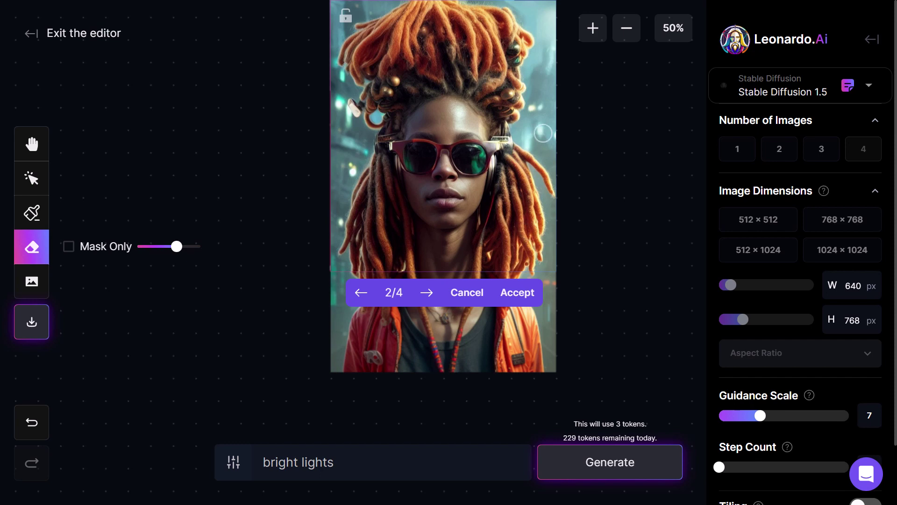
{"action": "left_click", "coordinate": [801, 93]}
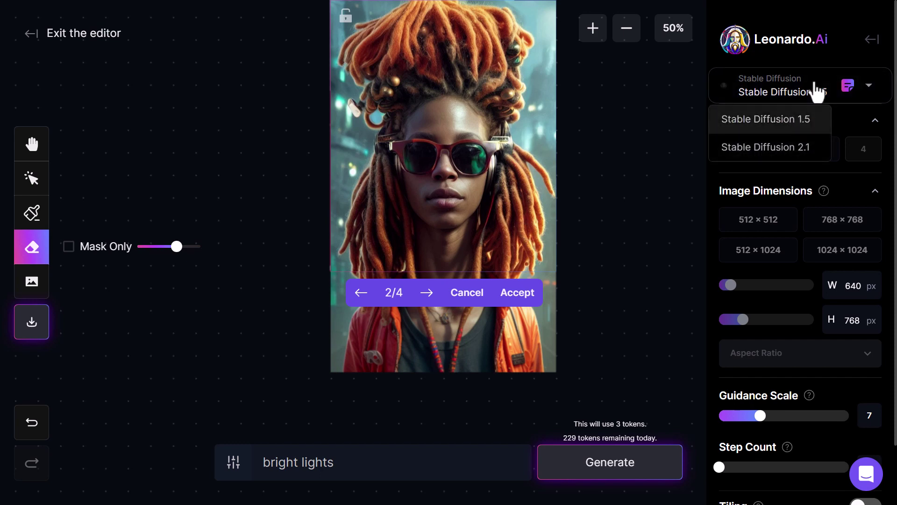
{"action": "left_click", "coordinate": [815, 91]}
{"action": "scroll", "coordinate": [884, 244], "scroll_direction": "down", "scroll_amount": 2}
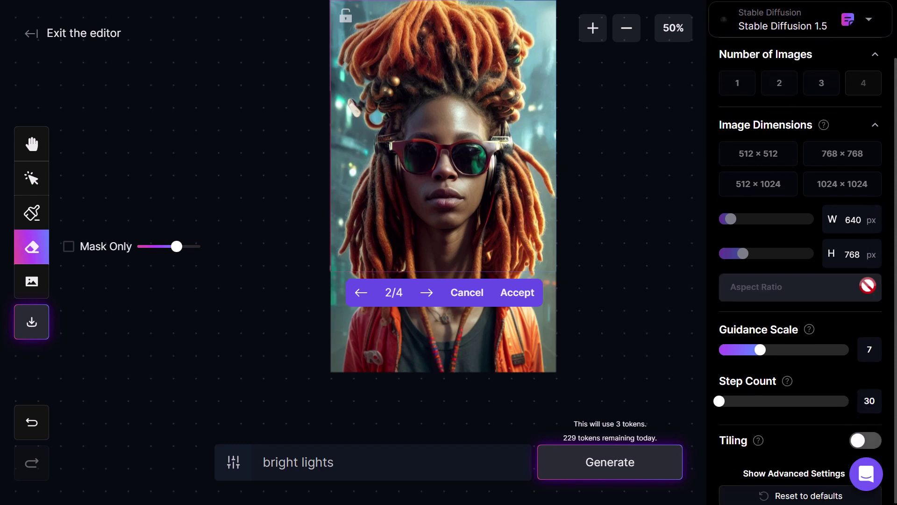
{"action": "scroll", "coordinate": [797, 411], "scroll_direction": "up", "scroll_amount": 2}
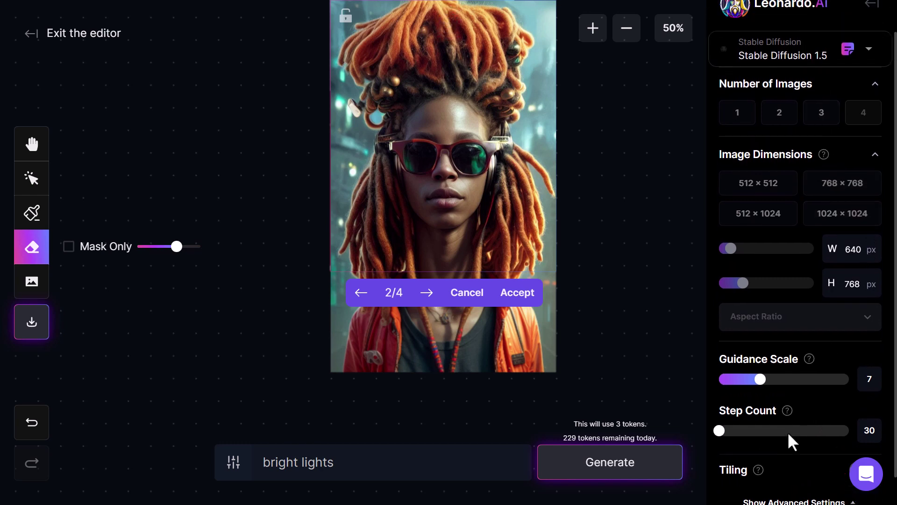
Exit and reopen AI Canvas from the home page, delete the dreadlocks portrait and recentre the empty 640 × 768 frame
{"action": "left_click", "coordinate": [57, 43]}
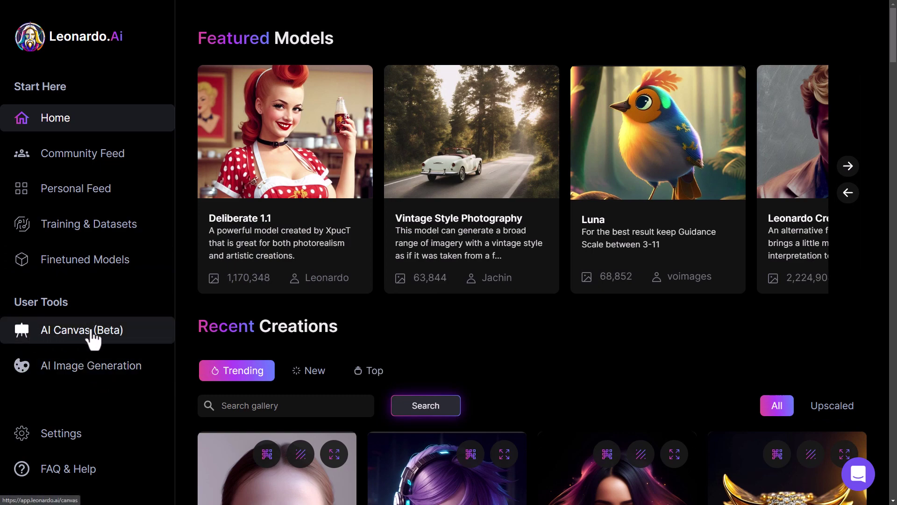
{"action": "left_click", "coordinate": [93, 335]}
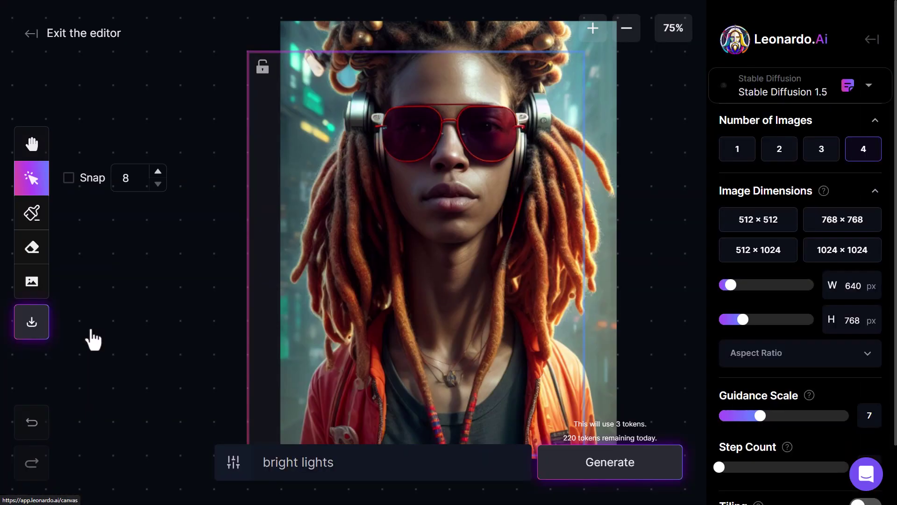
{"action": "left_click_drag", "start_coordinate": [517, 100], "coordinate": [481, 147]}
{"action": "left_click", "coordinate": [579, 63]}
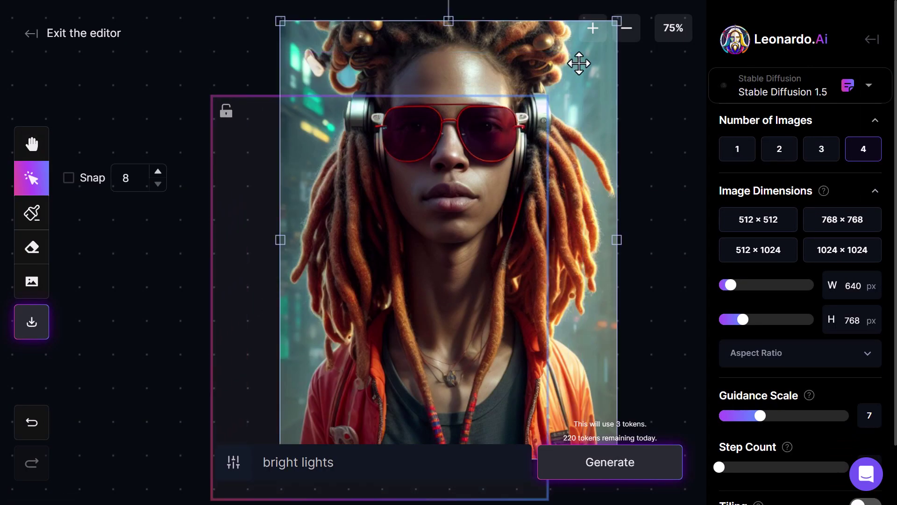
{"action": "key", "text": "Delete"}
{"action": "left_click_drag", "start_coordinate": [406, 183], "coordinate": [437, 118]}
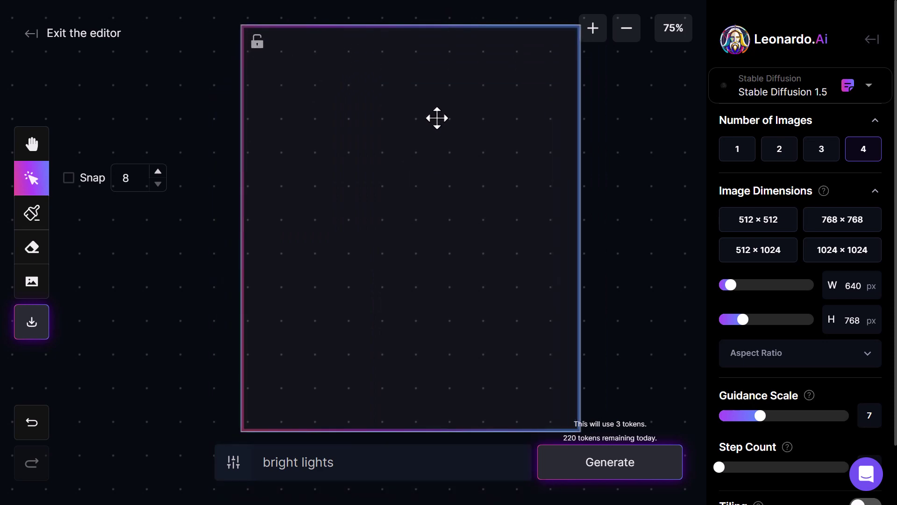
Import the picture of the hand with an eye in its palm onto the canvas
{"action": "left_click", "coordinate": [32, 282]}
{"action": "left_click", "coordinate": [639, 388]}
{"action": "scroll", "coordinate": [597, 370], "scroll_direction": "down", "scroll_amount": 5}
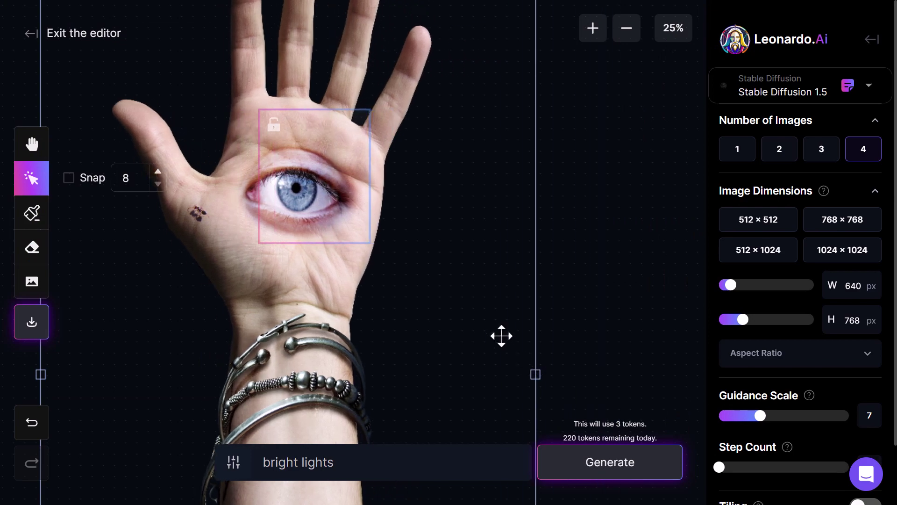
Scale down the hand picture and position it so the palm and its eye sit inside the generation frame
{"action": "key", "text": "ctrl+z"}
{"action": "left_click_drag", "start_coordinate": [484, 97], "coordinate": [558, 208]}
{"action": "left_click_drag", "start_coordinate": [558, 160], "coordinate": [468, 158]}
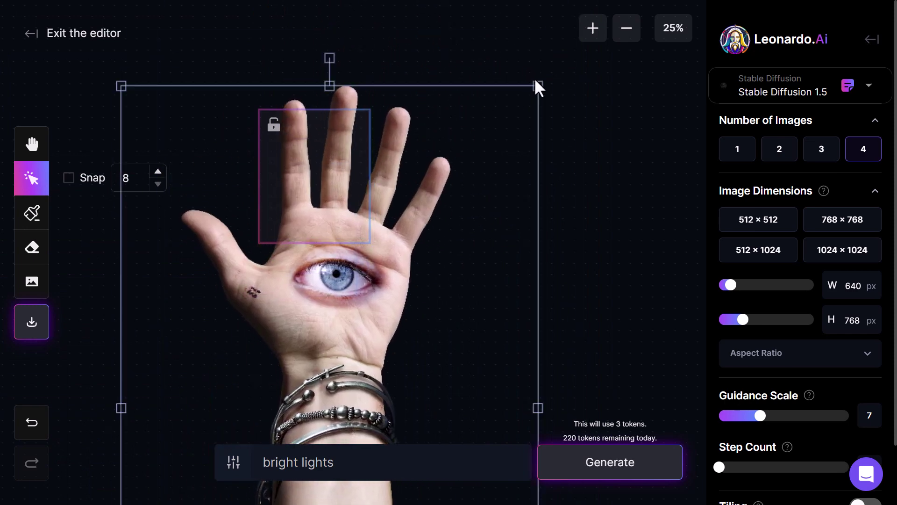
{"action": "left_click_drag", "start_coordinate": [538, 85], "coordinate": [460, 25]}
{"action": "left_click_drag", "start_coordinate": [427, 58], "coordinate": [403, 112]}
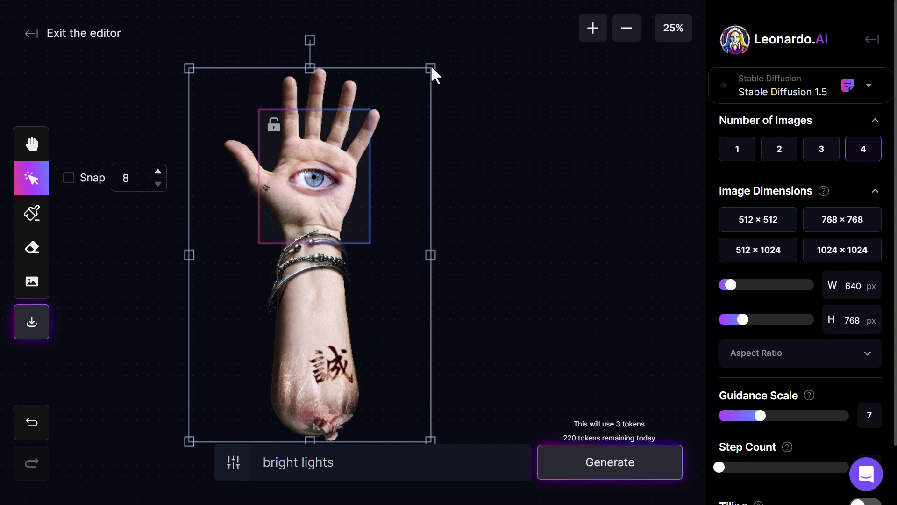
Shrink the hand picture further and move the generation frame over the whole hand down to the wrist
{"action": "left_click_drag", "start_coordinate": [434, 74], "coordinate": [359, 150]}
{"action": "left_click_drag", "start_coordinate": [303, 186], "coordinate": [273, 224]}
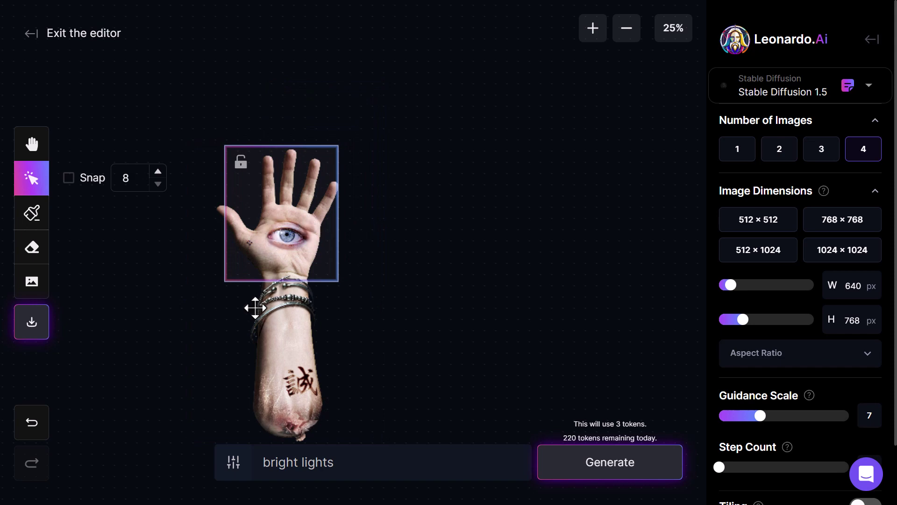
Enlarge the mask brush and mask the eye in the palm plus a few small spots around it
{"action": "scroll", "coordinate": [254, 307], "scroll_direction": "up", "scroll_amount": 5}
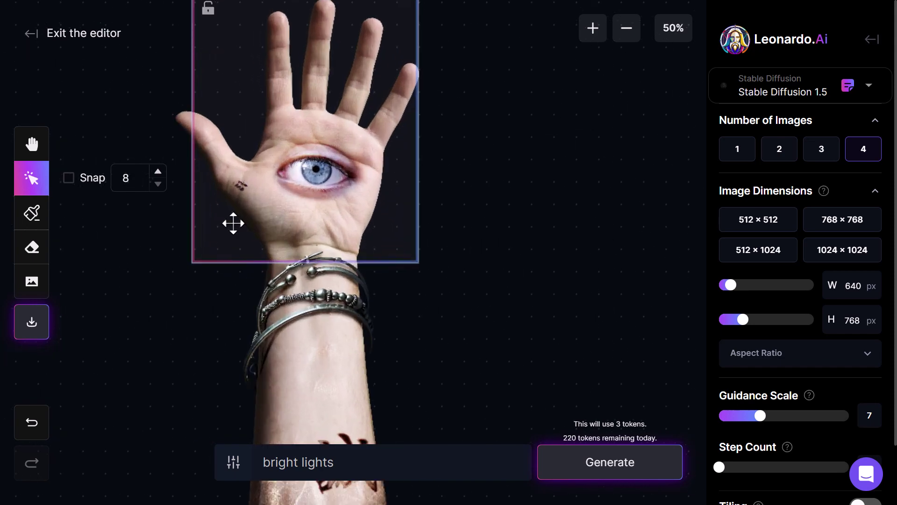
{"action": "left_click", "coordinate": [29, 214]}
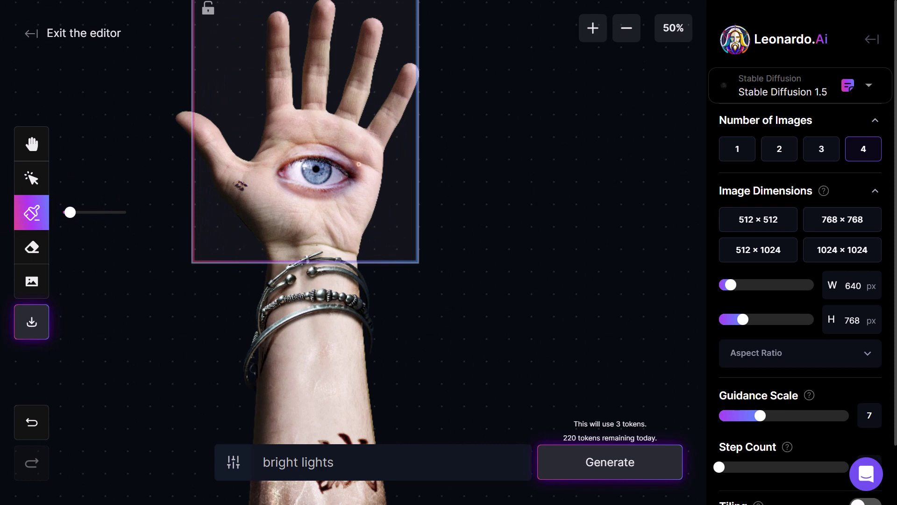
{"action": "left_click_drag", "start_coordinate": [87, 216], "coordinate": [94, 212]}
{"action": "mouse_move", "coordinate": [355, 168]}
{"action": "left_mouse_down"}
{"action": "mouse_move", "coordinate": [297, 150]}
{"action": "mouse_move", "coordinate": [334, 184]}
{"action": "left_mouse_up"}
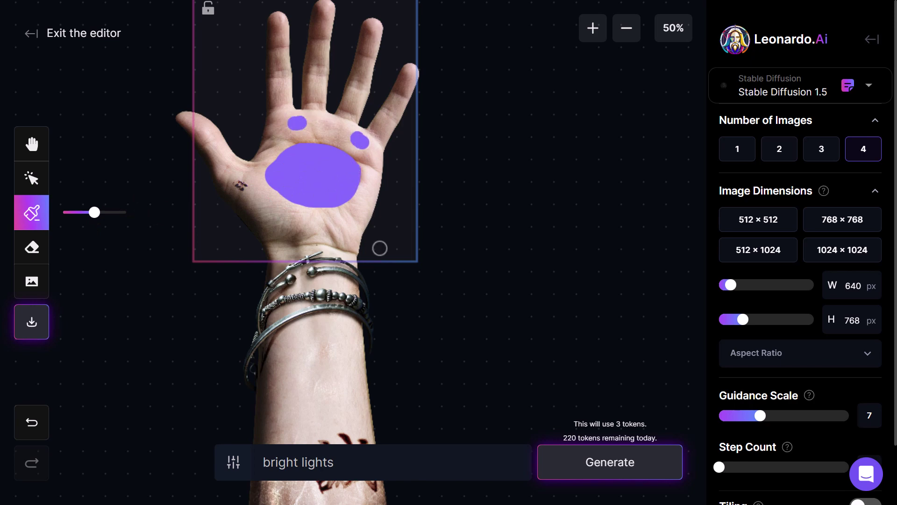
Replace the prompt with "a hand with a purple eye on it, ants crawiling" and generate four images
{"action": "left_click_drag", "start_coordinate": [346, 462], "coordinate": [257, 462]}
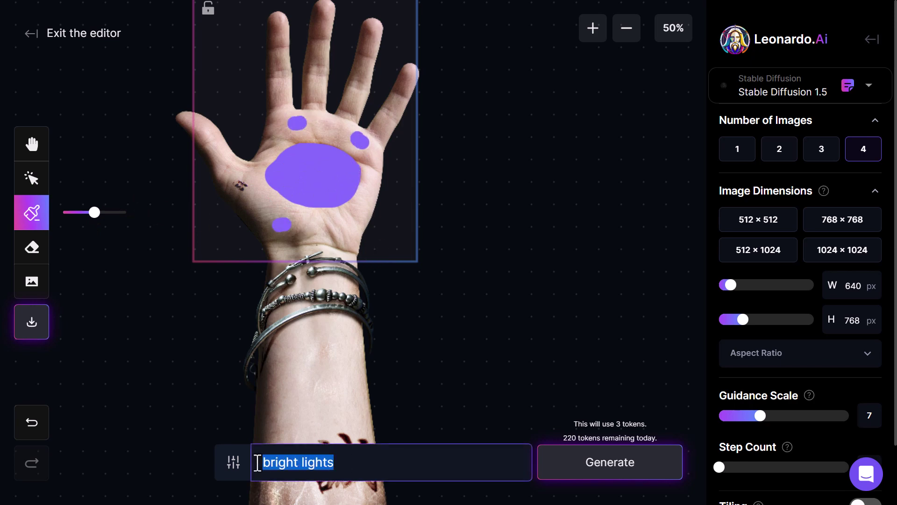
{"action": "type", "text": "a hand "}
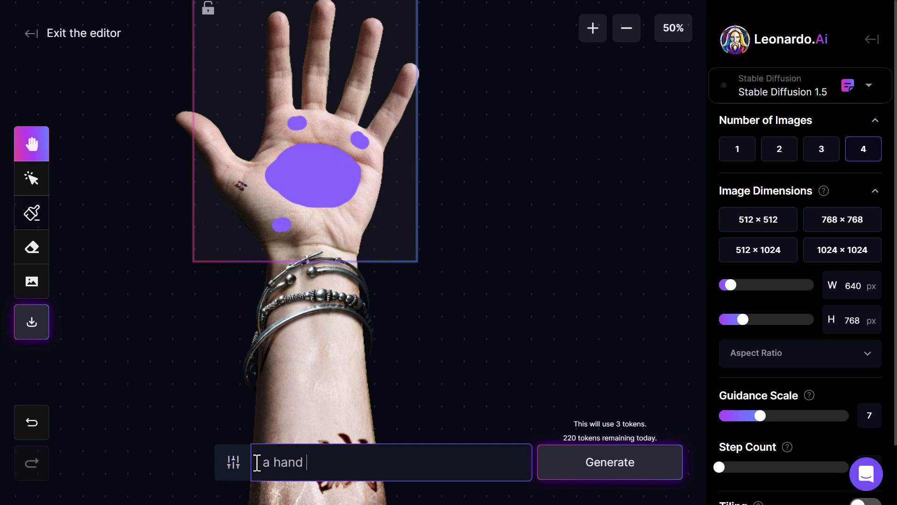
{"action": "type", "text": "with a purple"}
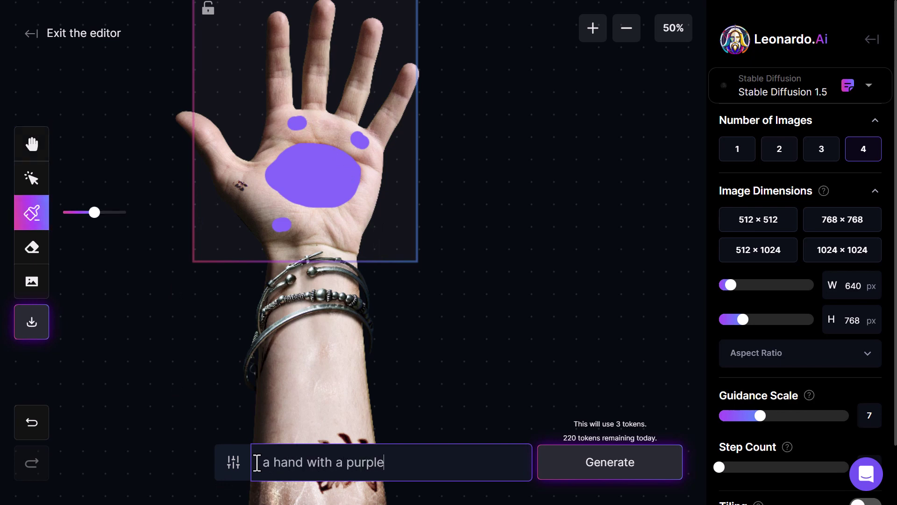
{"action": "type", "text": " eye on it,"}
{"action": "type", "text": " anty"}
{"action": "key", "text": "BackSpace"}
{"action": "key", "text": "BackSpace"}
{"action": "type", "text": "s "}
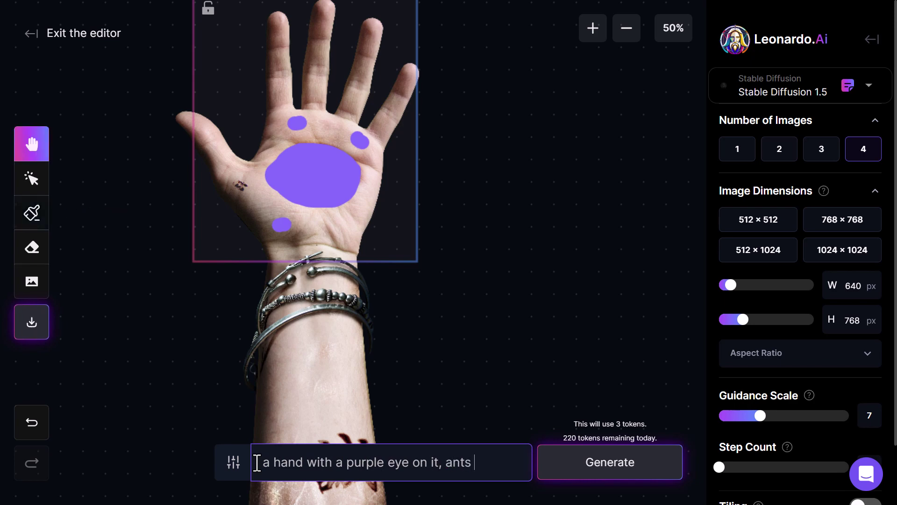
{"action": "type", "text": "crawiling"}
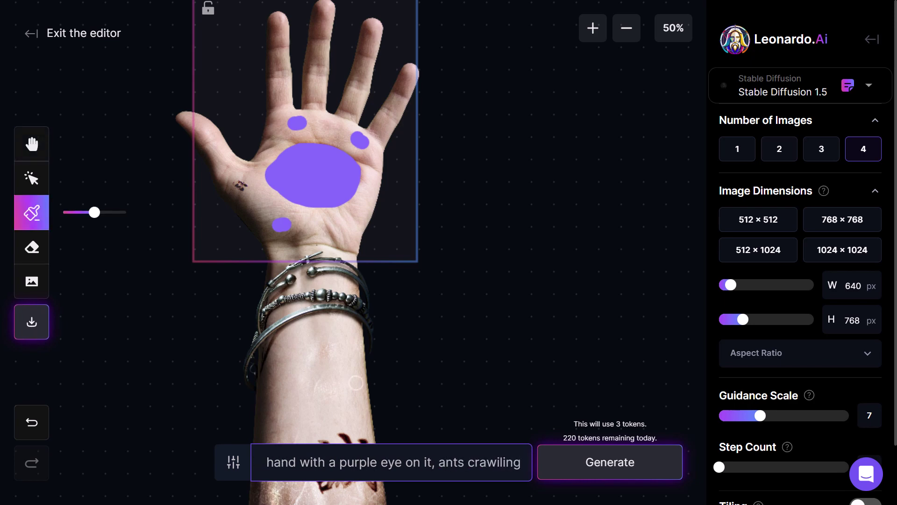
{"action": "left_click", "coordinate": [621, 477]}
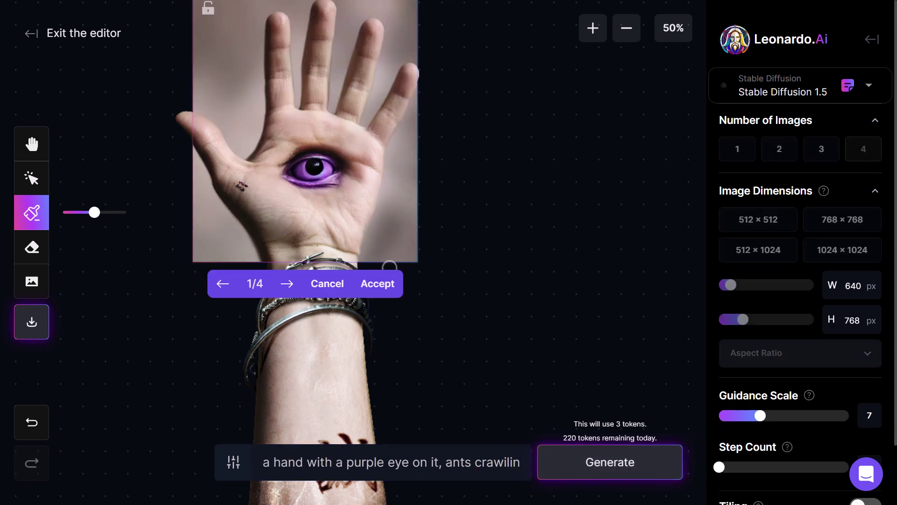
Compare the four generated hand variations and accept the second one
{"action": "left_click", "coordinate": [288, 290]}
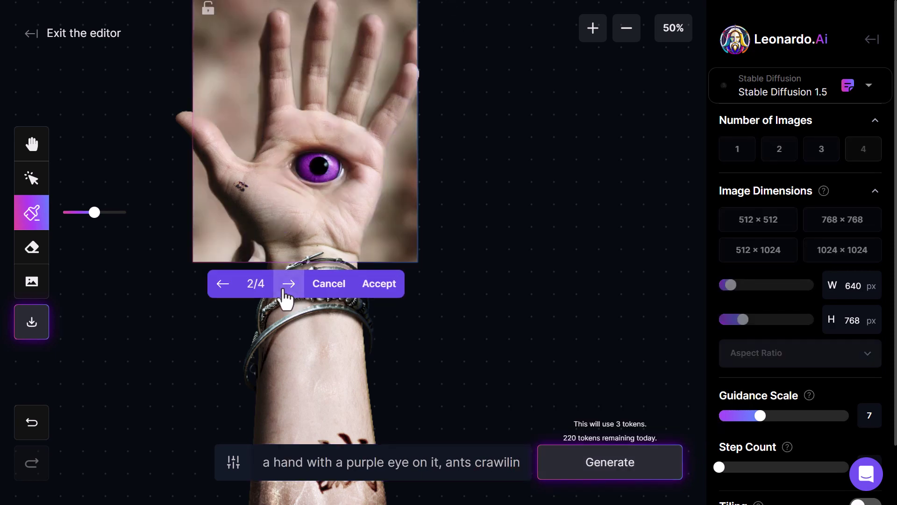
{"action": "left_click", "coordinate": [286, 297]}
{"action": "left_click", "coordinate": [286, 298]}
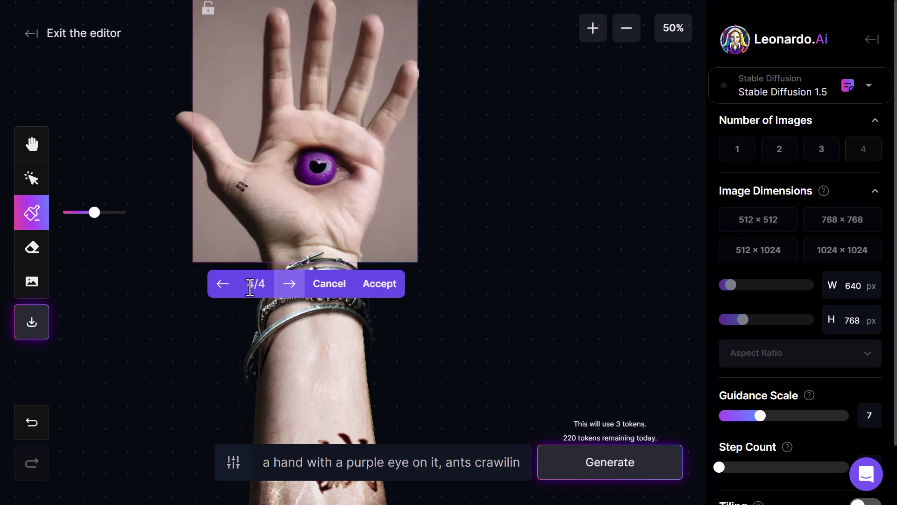
{"action": "left_click", "coordinate": [227, 293]}
{"action": "left_click", "coordinate": [226, 293]}
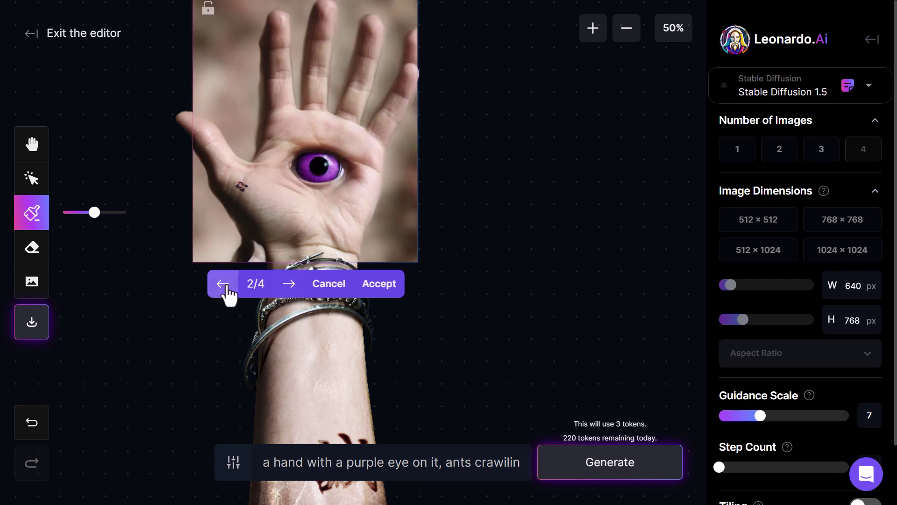
{"action": "left_click", "coordinate": [367, 286]}
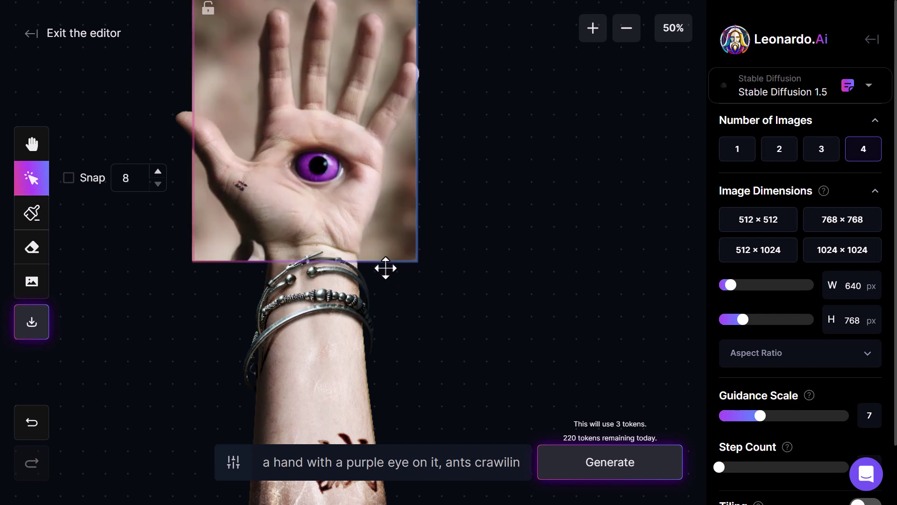
Move the generation frame down over the bracelets and forearm and generate with the prompt "wrist against a background of dirt and lava"
{"action": "scroll", "coordinate": [358, 269], "scroll_direction": "down", "scroll_amount": 2}
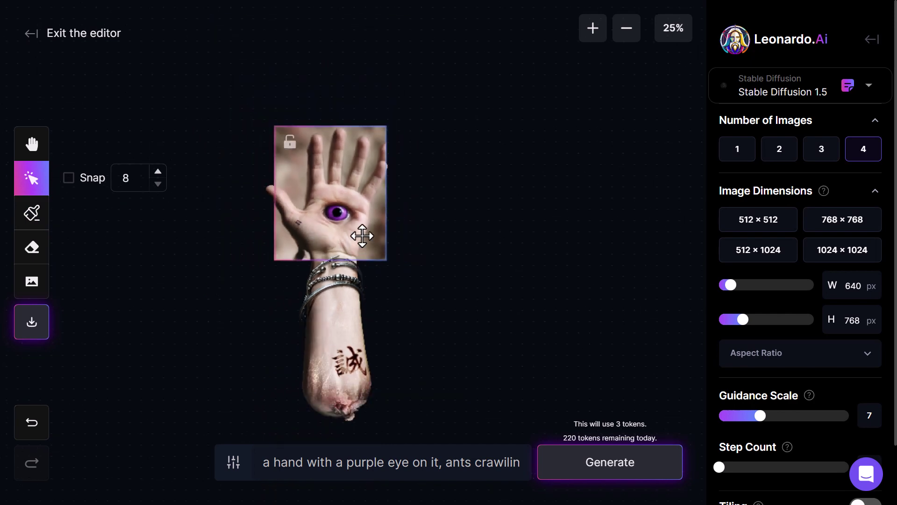
{"action": "left_click_drag", "start_coordinate": [315, 149], "coordinate": [337, 273]}
{"action": "left_click", "coordinate": [415, 457]}
{"action": "key", "text": "ctrl+a"}
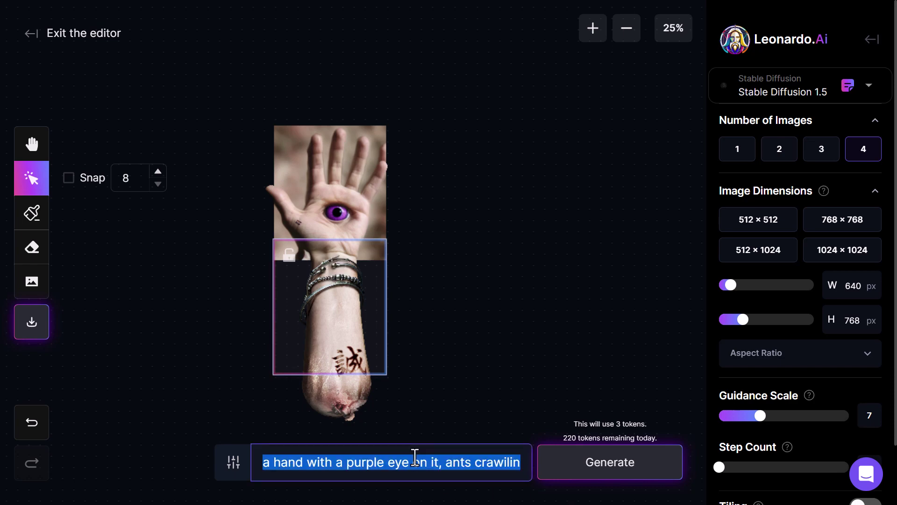
{"action": "type", "text": "wrist"}
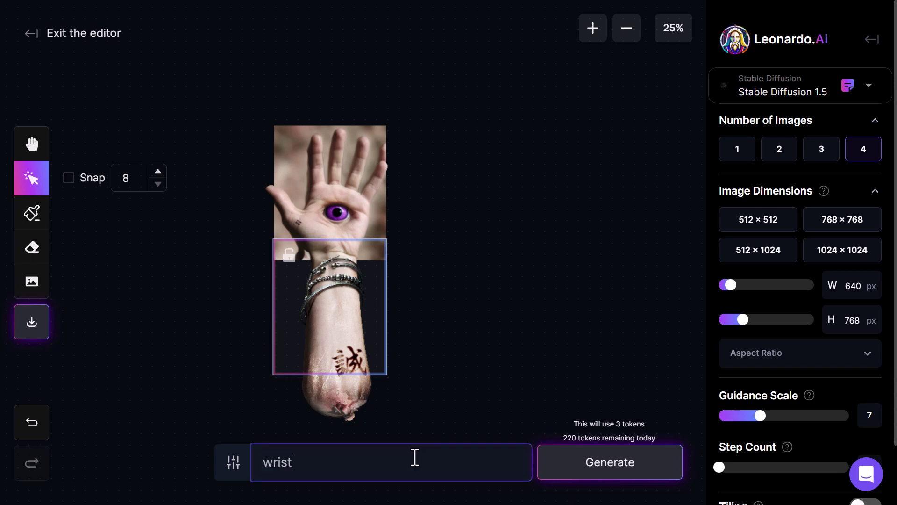
{"action": "type", "text": " against a background of dirt"}
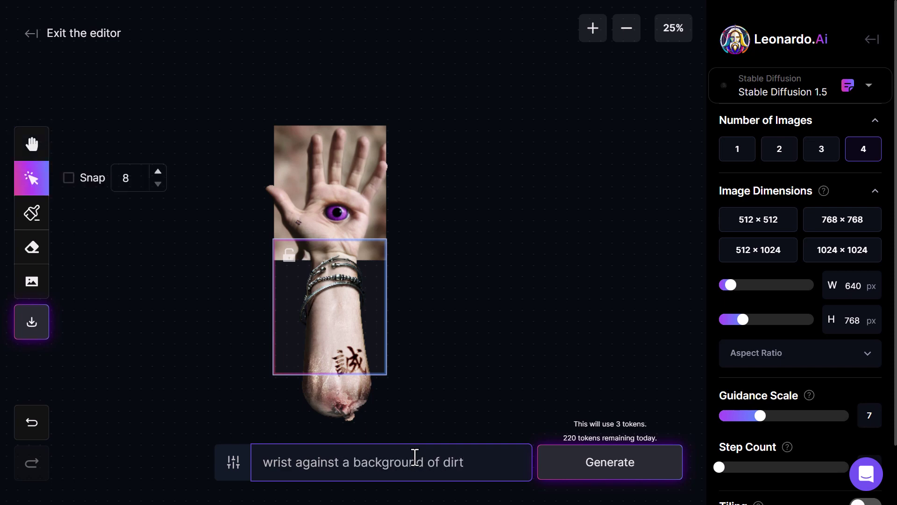
{"action": "type", "text": " and lava"}
{"action": "left_click", "coordinate": [655, 476]}
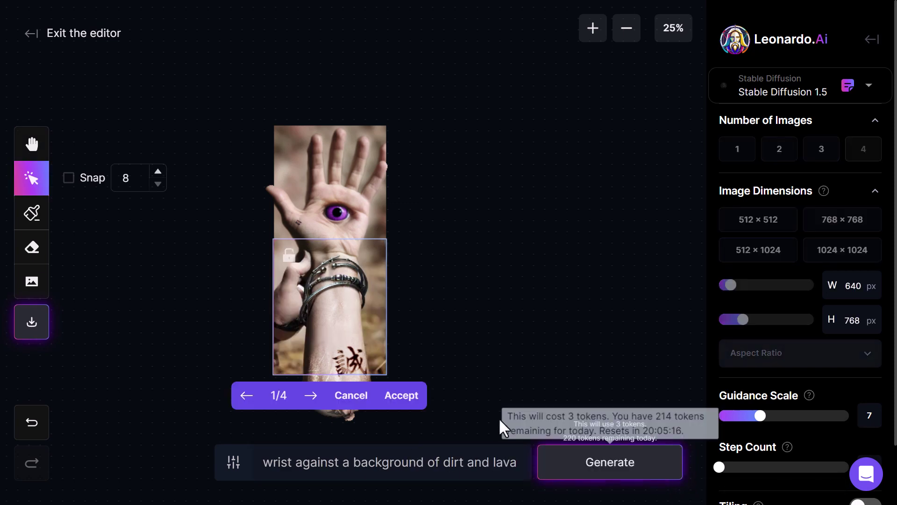
Compare the four generated wrist variations and accept the third one
{"action": "left_click", "coordinate": [311, 396]}
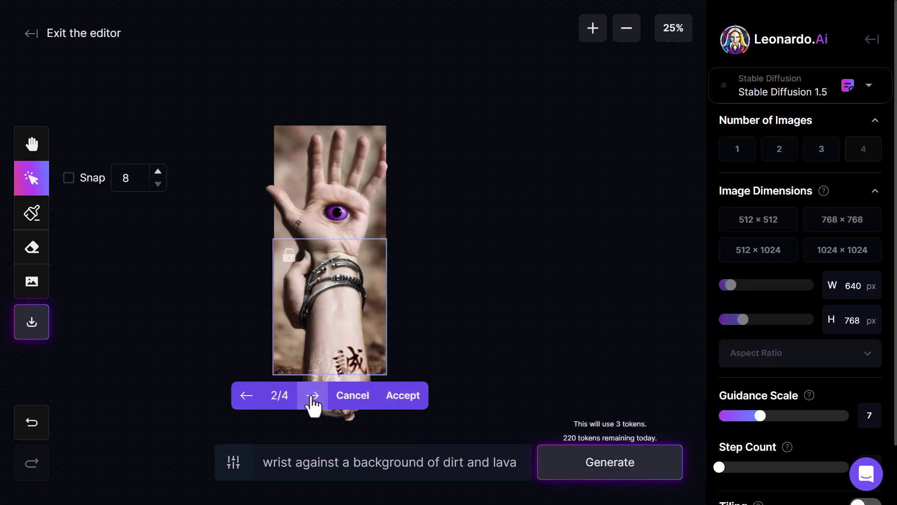
{"action": "left_click", "coordinate": [312, 397]}
{"action": "left_click", "coordinate": [312, 396]}
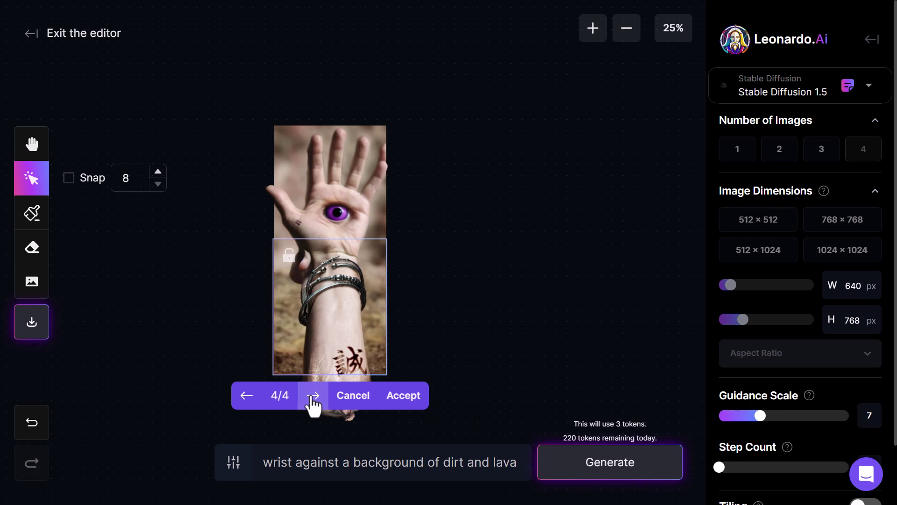
{"action": "left_click", "coordinate": [247, 396]}
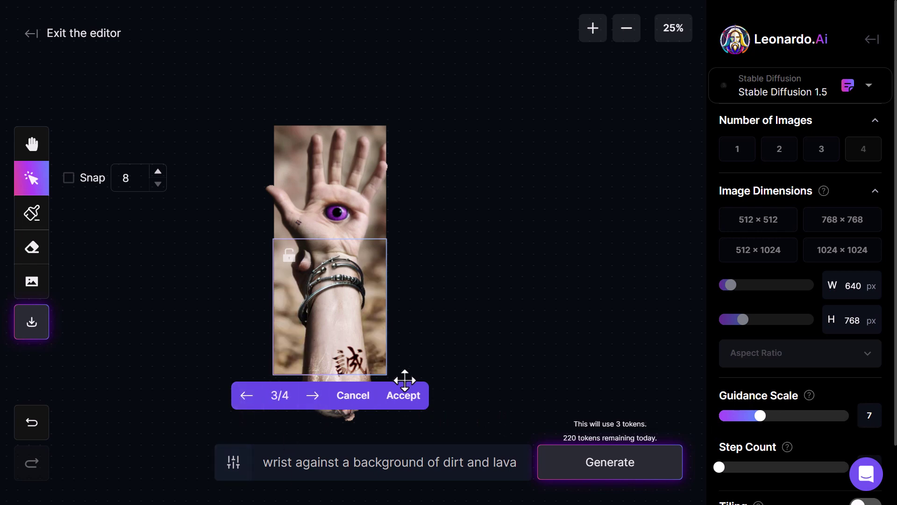
{"action": "left_click", "coordinate": [404, 384]}
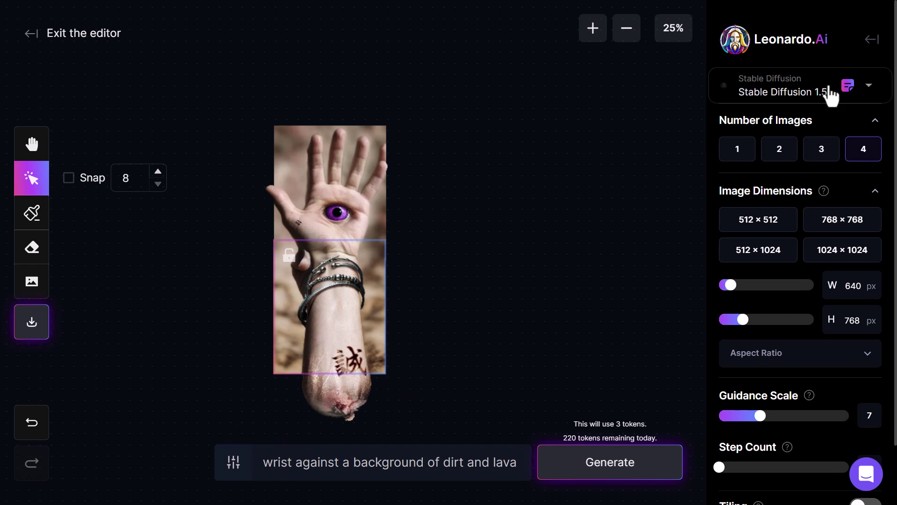
Switch the model to Stable Diffusion 2.1 and move the generation frame down over the severed end of the forearm
{"action": "left_click", "coordinate": [809, 99]}
{"action": "left_click", "coordinate": [767, 148]}
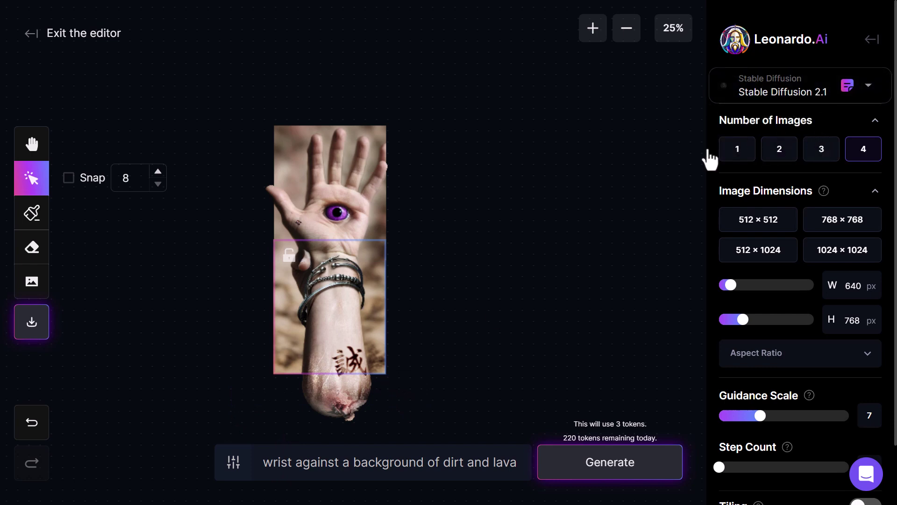
{"action": "left_click_drag", "start_coordinate": [353, 280], "coordinate": [353, 333]}
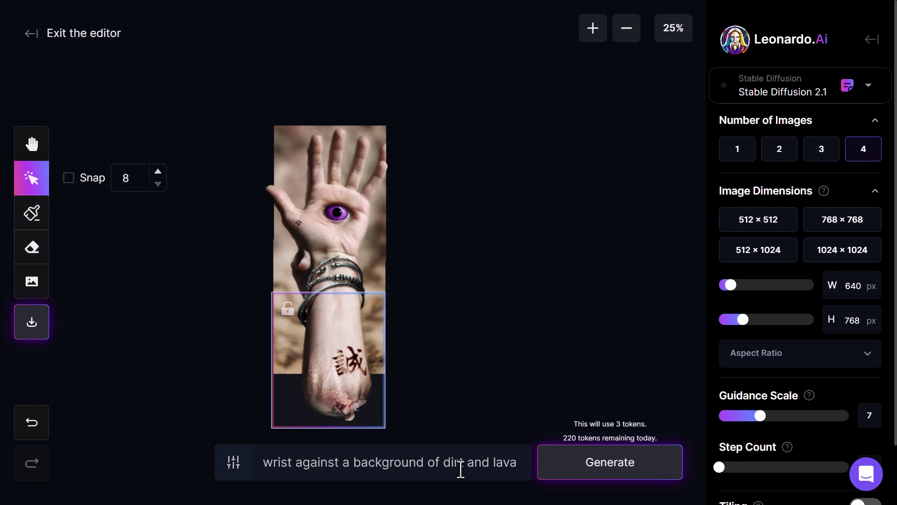
Change "wrist" in the prompt to "a human face," and generate four images with the lower forearm masked
{"action": "double_click", "coordinate": [292, 463]}
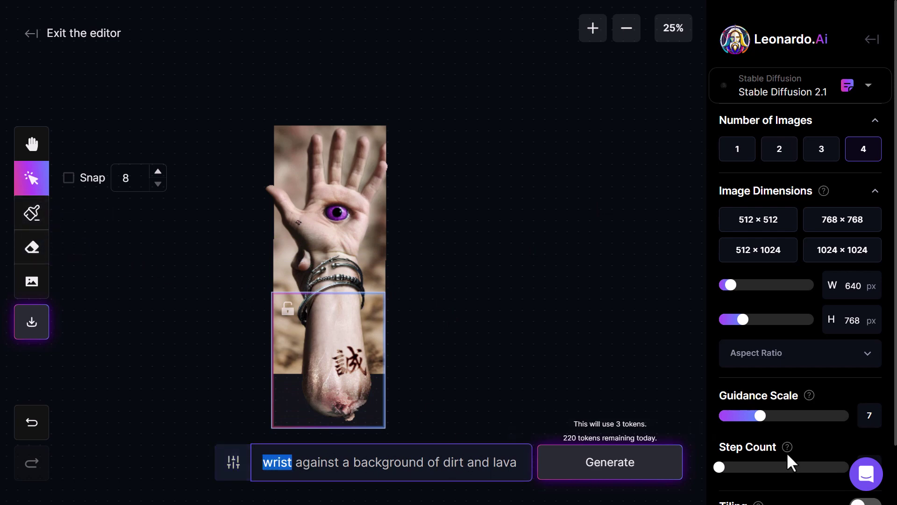
{"action": "type", "text": "a human face"}
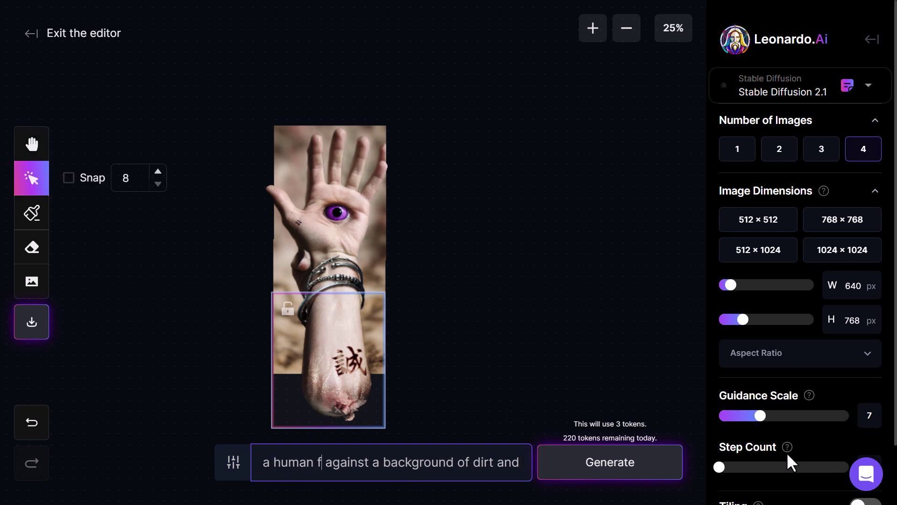
{"action": "type", "text": ","}
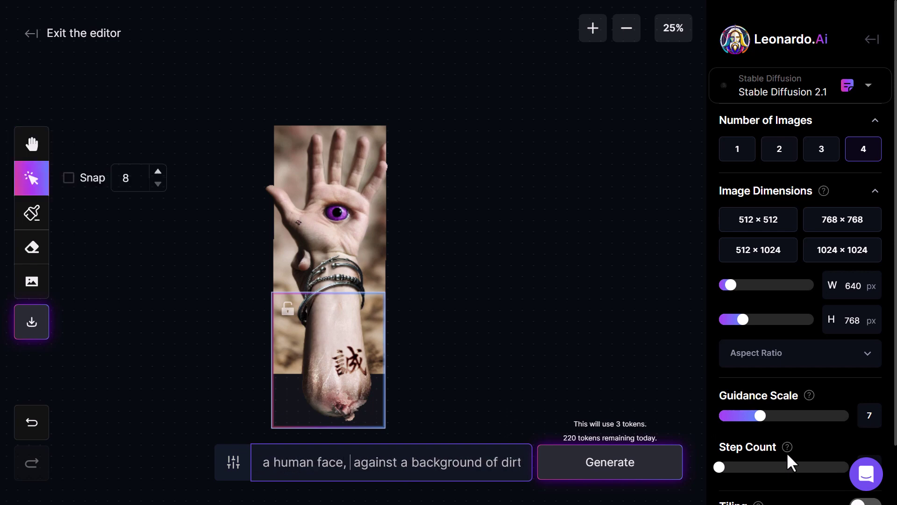
{"action": "left_click", "coordinate": [32, 213]}
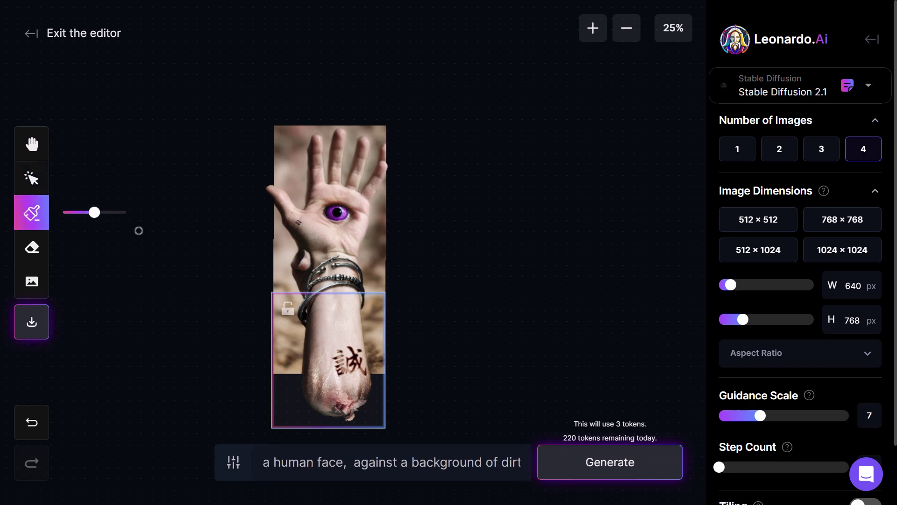
{"action": "mouse_move", "coordinate": [326, 387]}
{"action": "left_mouse_down"}
{"action": "mouse_move", "coordinate": [321, 370]}
{"action": "mouse_move", "coordinate": [318, 386]}
{"action": "mouse_move", "coordinate": [320, 363]}
{"action": "mouse_move", "coordinate": [333, 383]}
{"action": "left_mouse_up"}
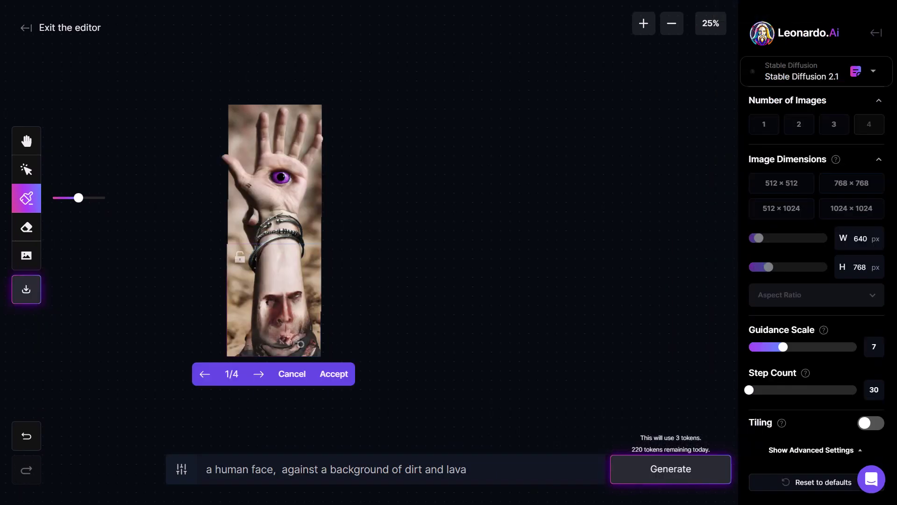
Compare the generated face variations, accept the third one and inspect the face on the forearm up close
{"action": "left_click", "coordinate": [259, 374]}
{"action": "left_click", "coordinate": [260, 374]}
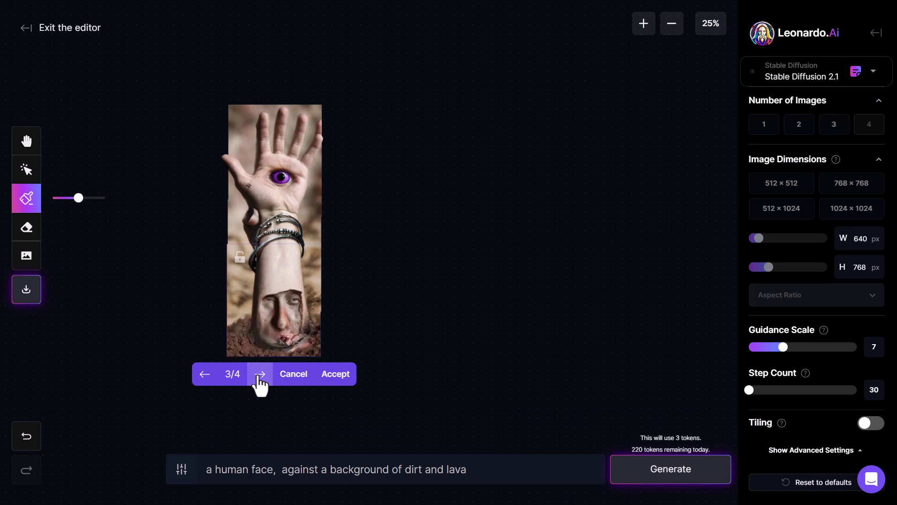
{"action": "left_click", "coordinate": [260, 374]}
{"action": "left_click", "coordinate": [206, 376]}
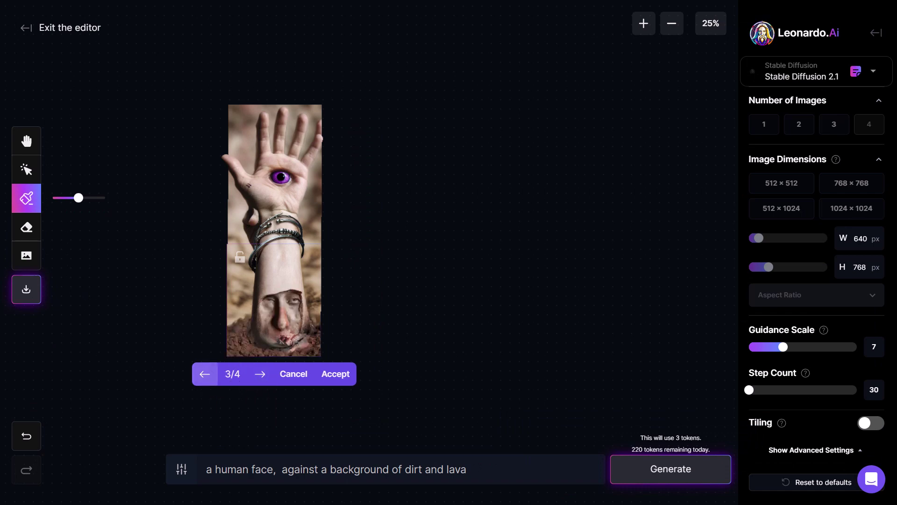
{"action": "left_click", "coordinate": [346, 379]}
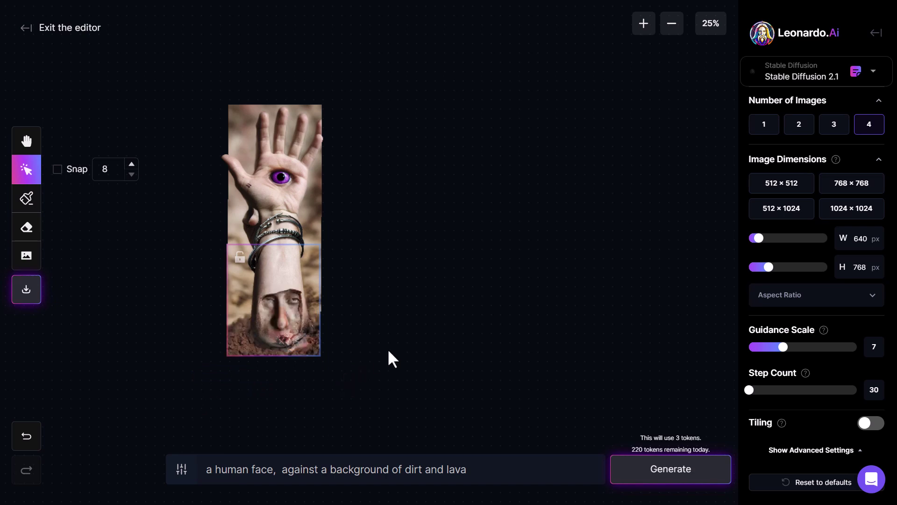
{"action": "scroll", "coordinate": [299, 326], "scroll_direction": "up", "scroll_amount": 4}
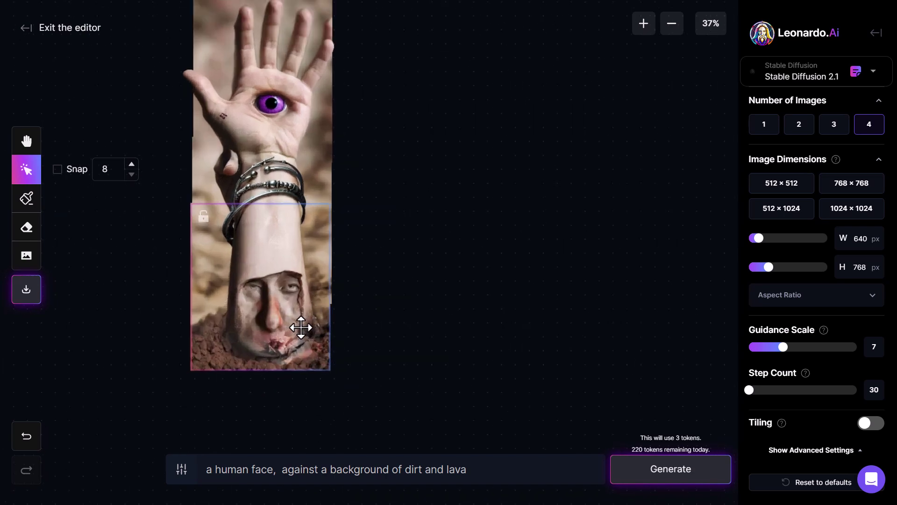
{"action": "scroll", "coordinate": [297, 327], "scroll_direction": "up", "scroll_amount": 2}
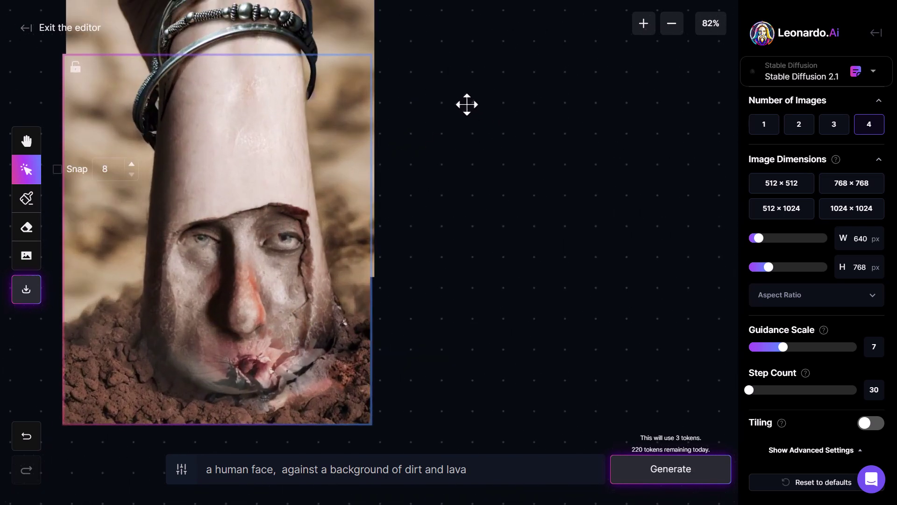
Examine the extended artwork from the fingers and palm eye down to the face on the forearm, then as a whole
{"action": "left_click", "coordinate": [467, 131]}
{"action": "key", "text": "ctrl+z"}
{"action": "key", "text": "h"}
{"action": "scroll", "coordinate": [535, 238], "scroll_direction": "up", "scroll_amount": 5}
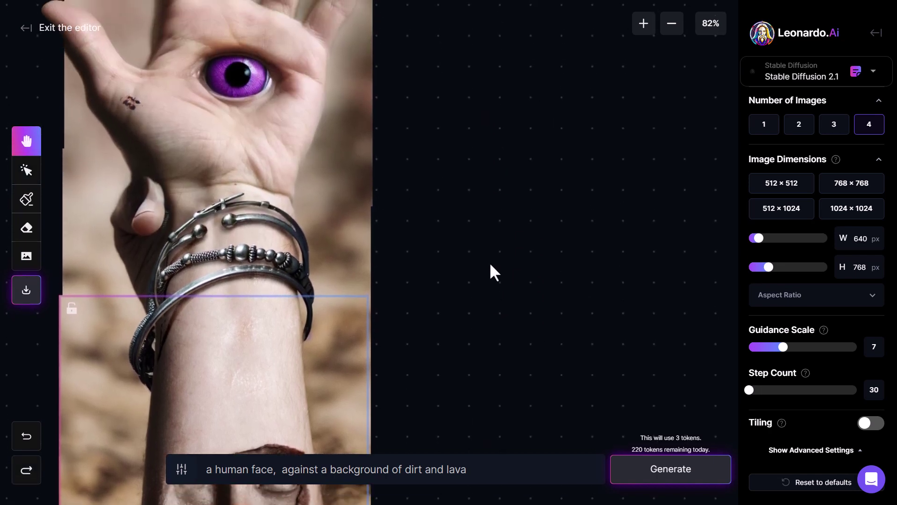
{"action": "scroll", "coordinate": [481, 233], "scroll_direction": "up", "scroll_amount": 4}
{"action": "left_click_drag", "start_coordinate": [459, 337], "coordinate": [631, 271]}
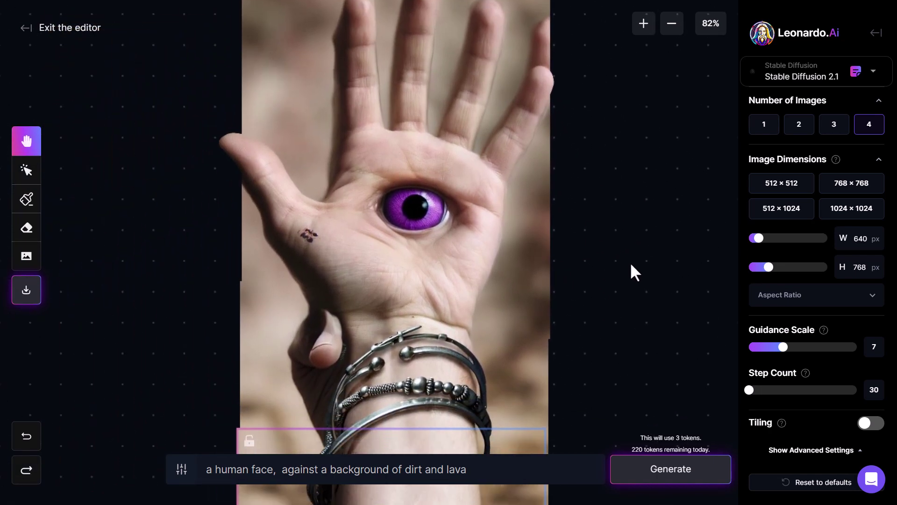
{"action": "key", "text": "v"}
{"action": "scroll", "coordinate": [587, 234], "scroll_direction": "down", "scroll_amount": 5}
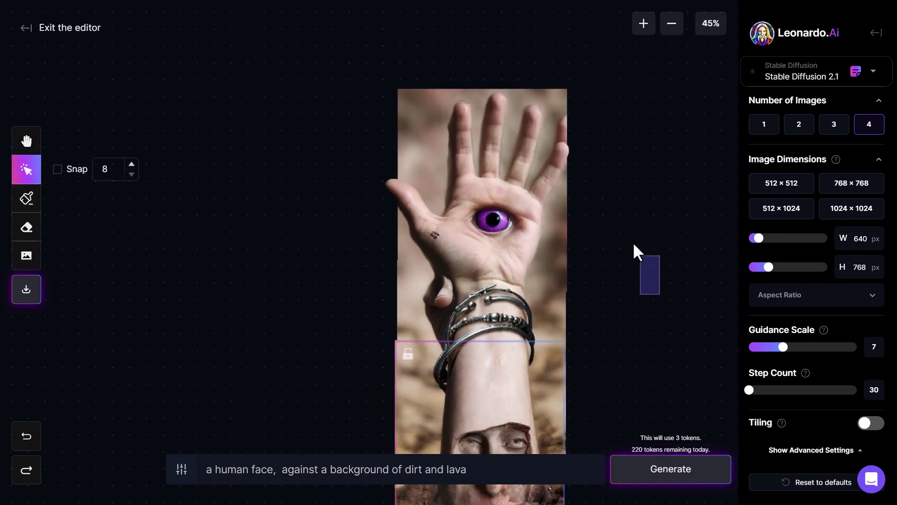
{"action": "scroll", "coordinate": [610, 217], "scroll_direction": "down", "scroll_amount": 2}
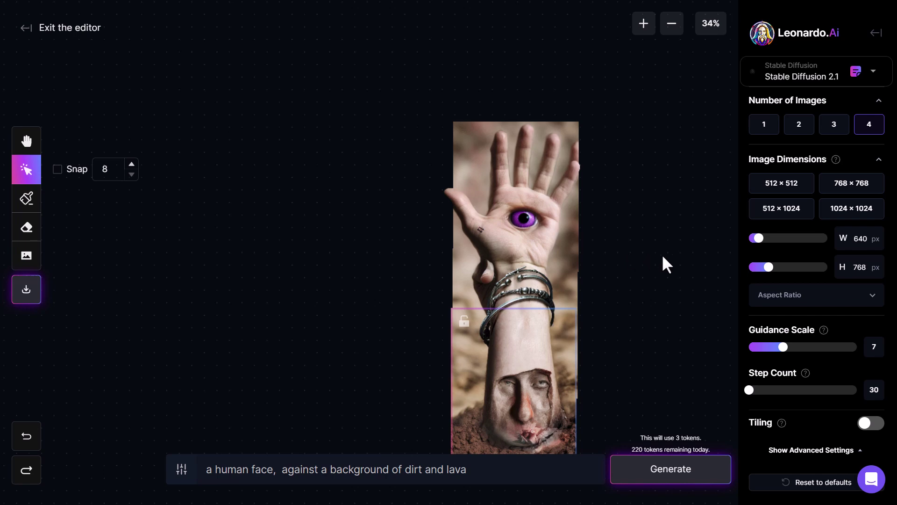
Add the cartoon boy wizard image from previous generations to the canvas, place it beside the hand artwork and enlarge it
{"action": "left_click", "coordinate": [26, 257]}
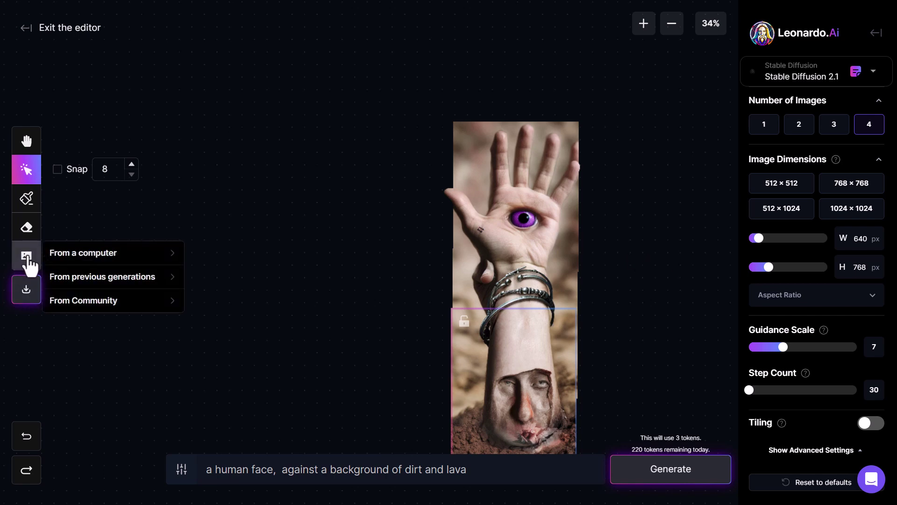
{"action": "left_click", "coordinate": [153, 277]}
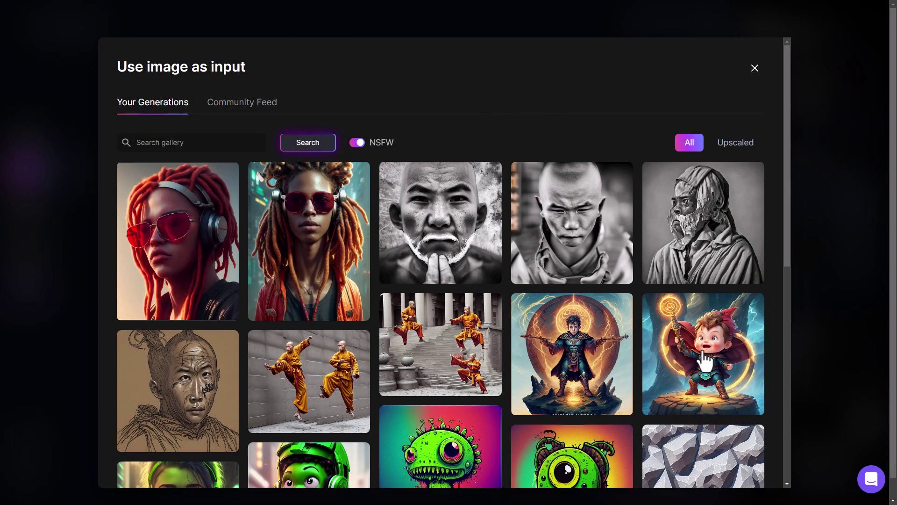
{"action": "left_click", "coordinate": [704, 359]}
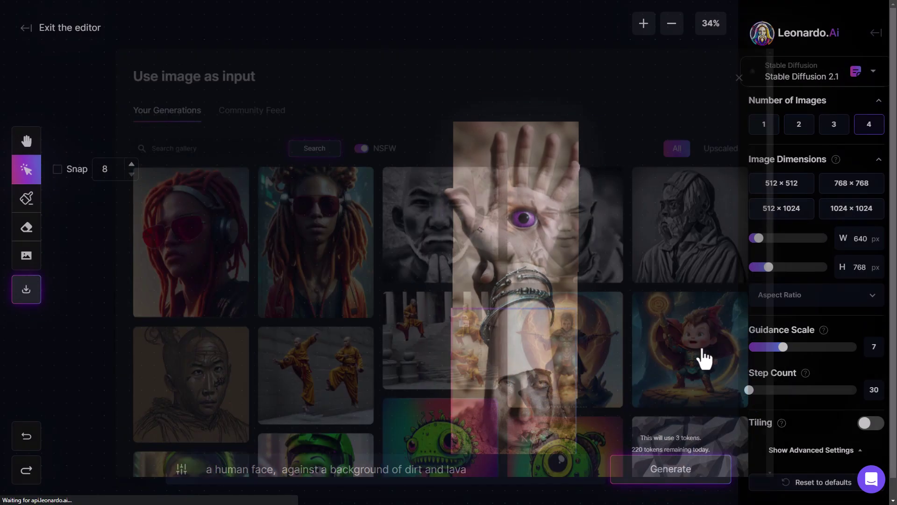
{"action": "left_click_drag", "start_coordinate": [559, 159], "coordinate": [218, 144]}
{"action": "left_click_drag", "start_coordinate": [332, 238], "coordinate": [434, 344]}
Mask the boy's mouth, change the prompt to "closed mouth" and generate four images with the generation frame over his face
{"action": "scroll", "coordinate": [327, 154], "scroll_direction": "up", "scroll_amount": 2}
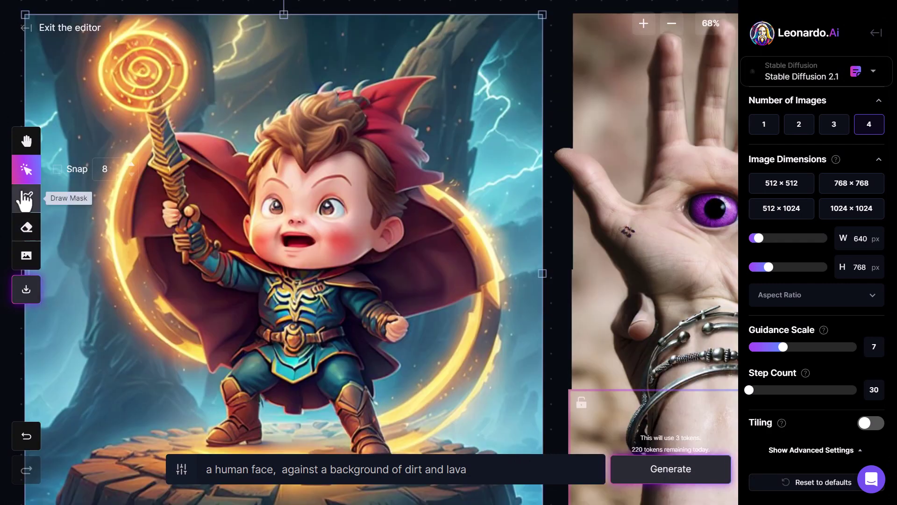
{"action": "left_click", "coordinate": [26, 197]}
{"action": "mouse_move", "coordinate": [299, 236]}
{"action": "left_mouse_down"}
{"action": "mouse_move", "coordinate": [276, 243]}
{"action": "mouse_move", "coordinate": [314, 238]}
{"action": "left_mouse_up"}
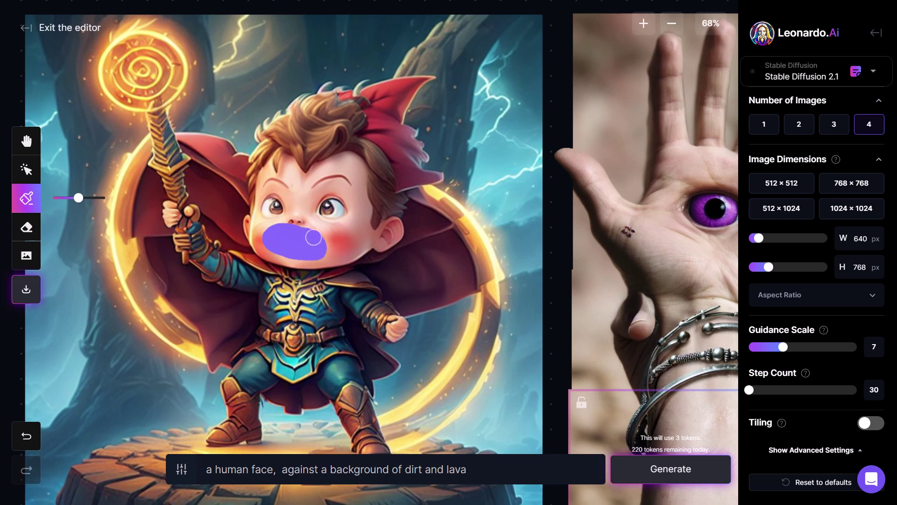
{"action": "key", "text": "ctrl+a"}
{"action": "type", "text": "closed mouth"}
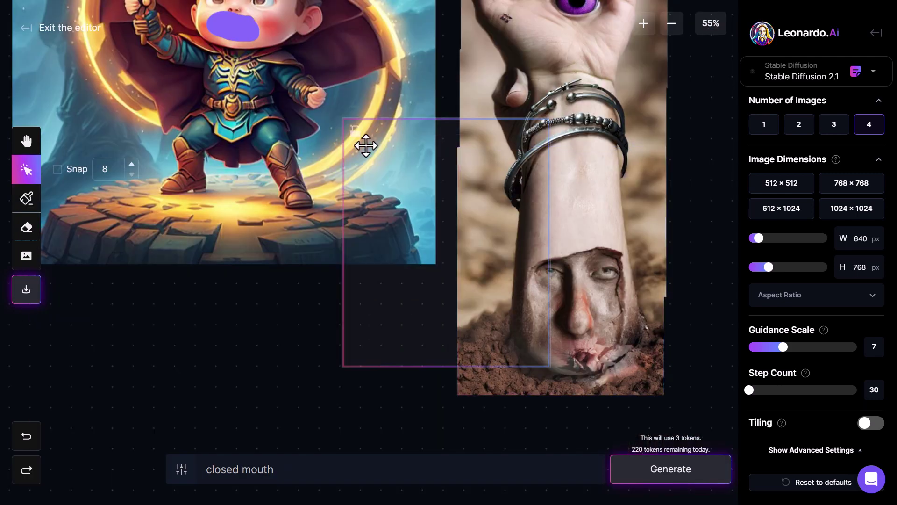
{"action": "left_click_drag", "start_coordinate": [365, 144], "coordinate": [202, 22]}
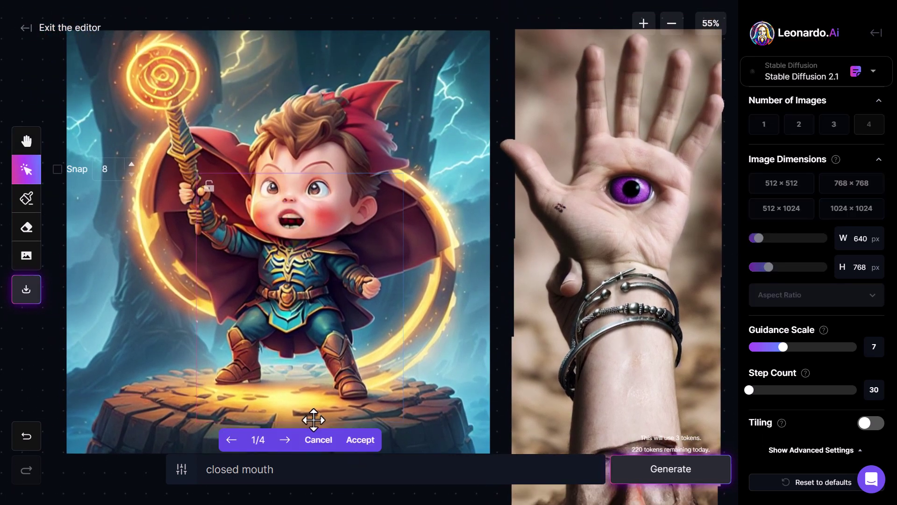
Compare the four generated mouth variations and accept the third one
{"action": "left_click", "coordinate": [287, 441]}
{"action": "left_click", "coordinate": [287, 440]}
{"action": "left_click", "coordinate": [287, 441]}
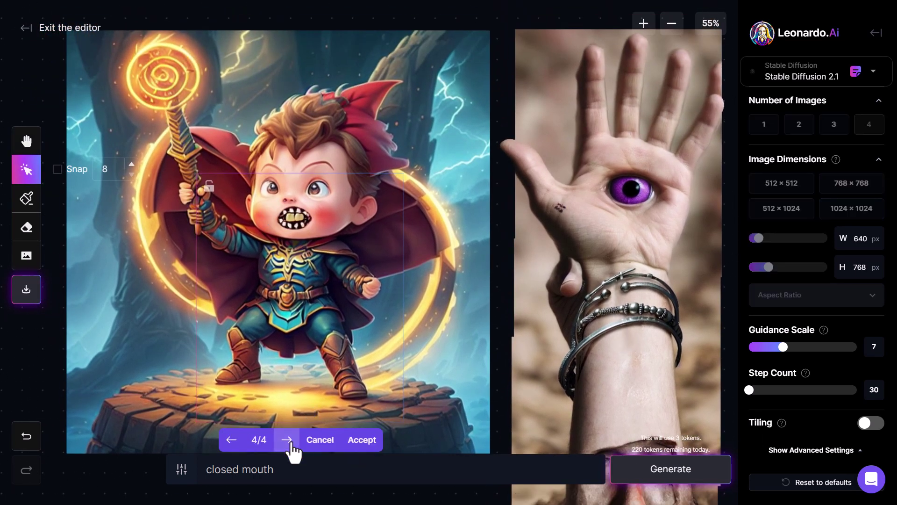
{"action": "left_click", "coordinate": [231, 440]}
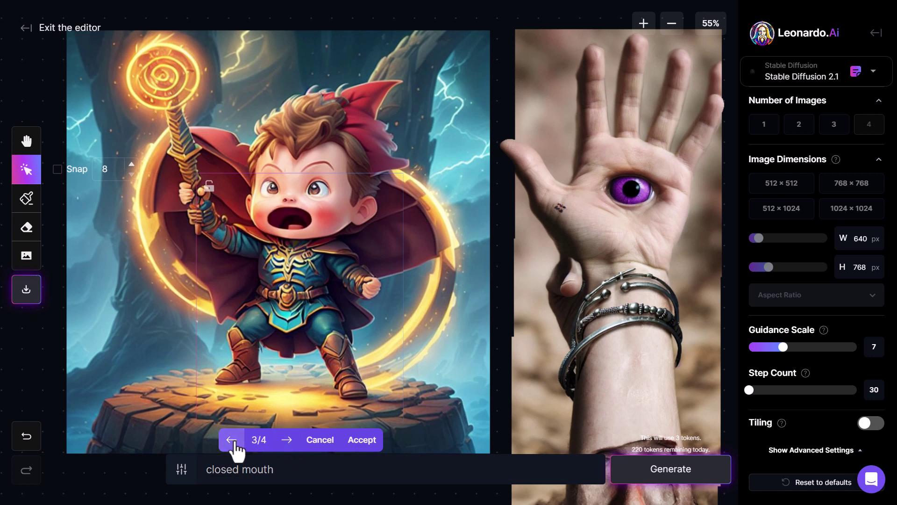
{"action": "left_click", "coordinate": [362, 440]}
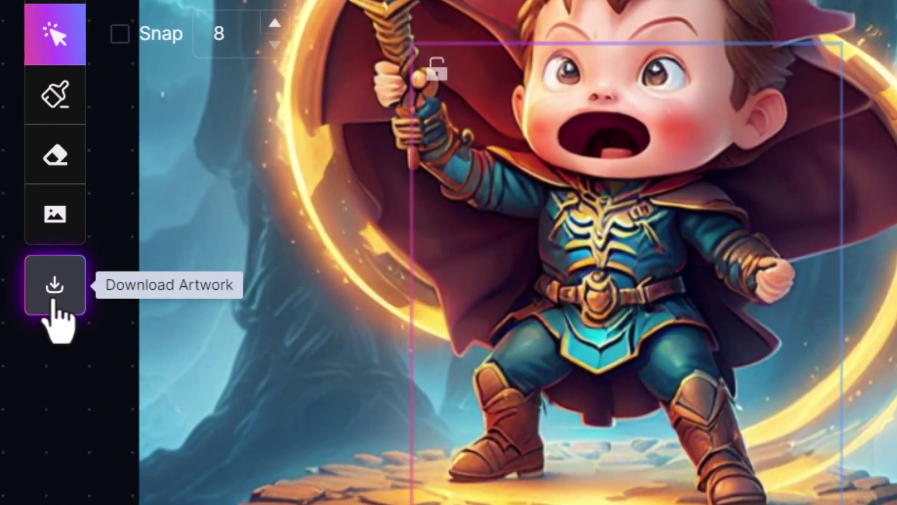
Download the canvas artwork and view the exported artwork.png in Photoshop
{"action": "left_click", "coordinate": [54, 303]}
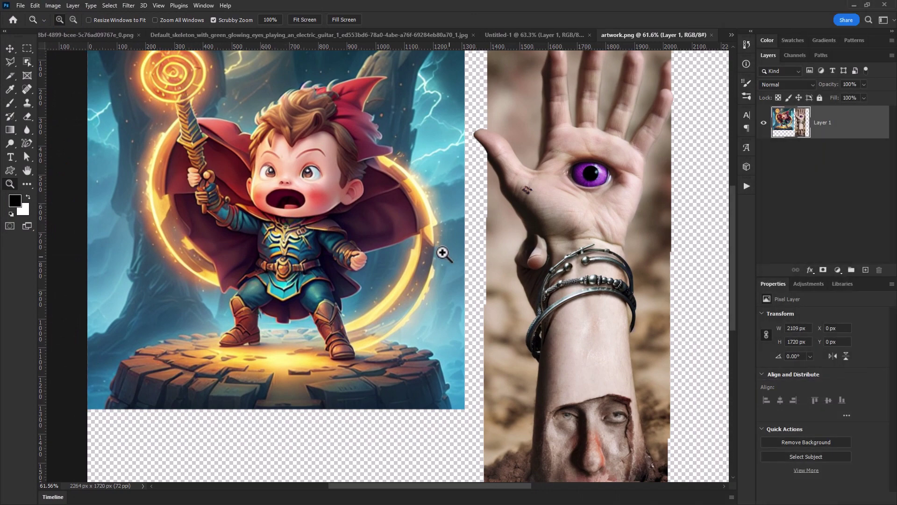
{"action": "left_click_drag", "start_coordinate": [444, 254], "coordinate": [436, 244]}
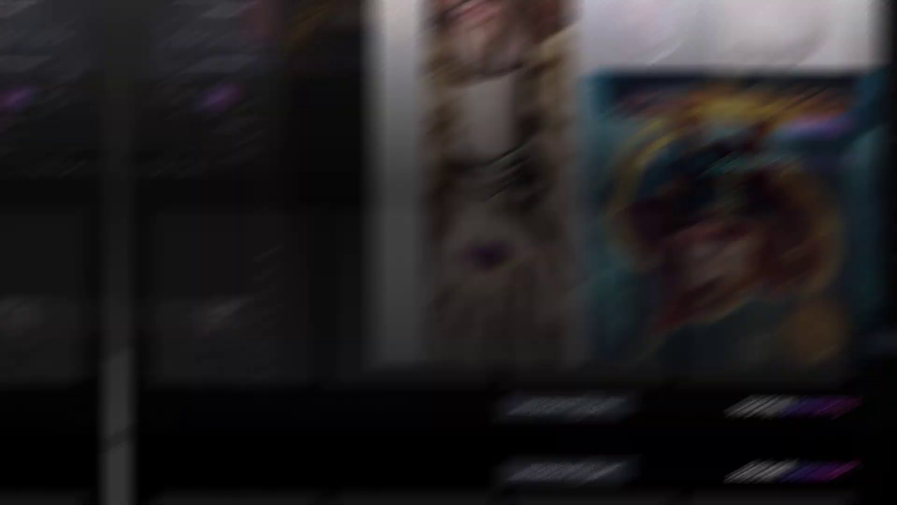
Browse the trending recent creations on the Leonardo.Ai home page and return to the featured models
{"action": "scroll", "coordinate": [463, 233], "scroll_direction": "down", "scroll_amount": 7}
{"action": "scroll", "coordinate": [250, 267], "scroll_direction": "down", "scroll_amount": 5}
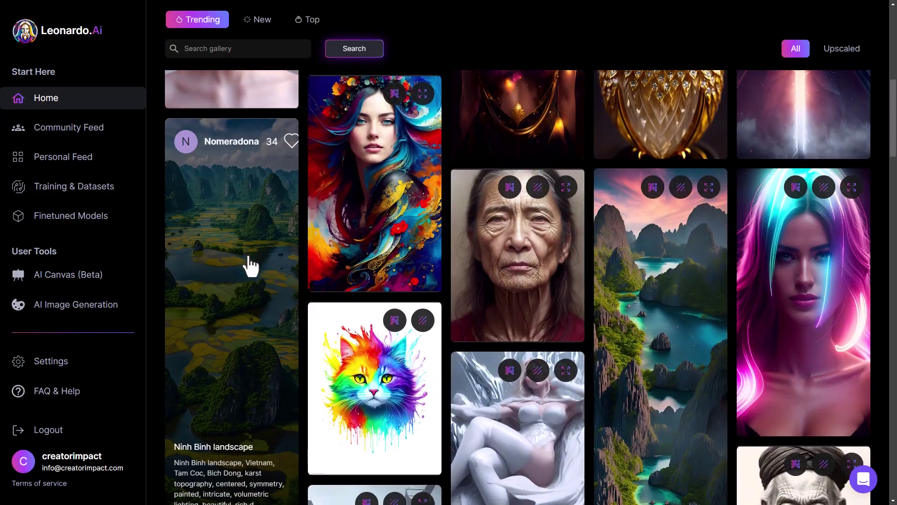
{"action": "left_click_drag", "start_coordinate": [896, 201], "coordinate": [890, 40]}
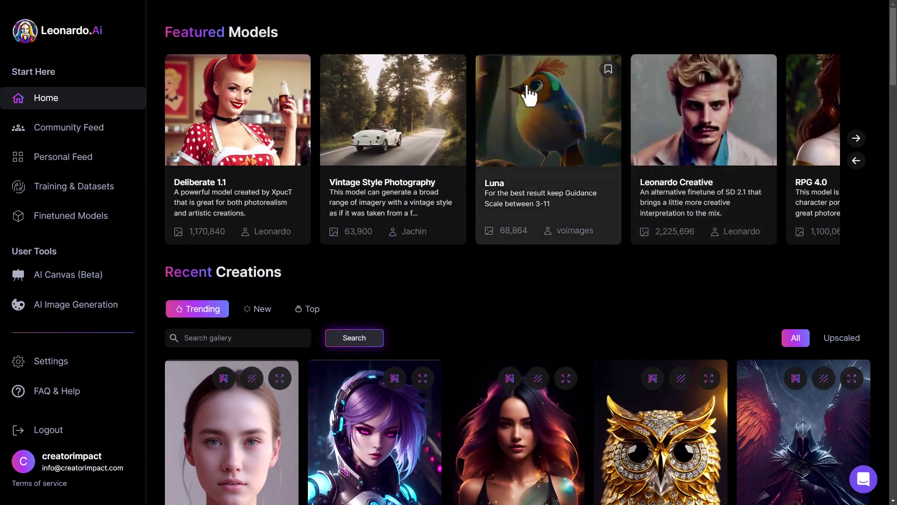